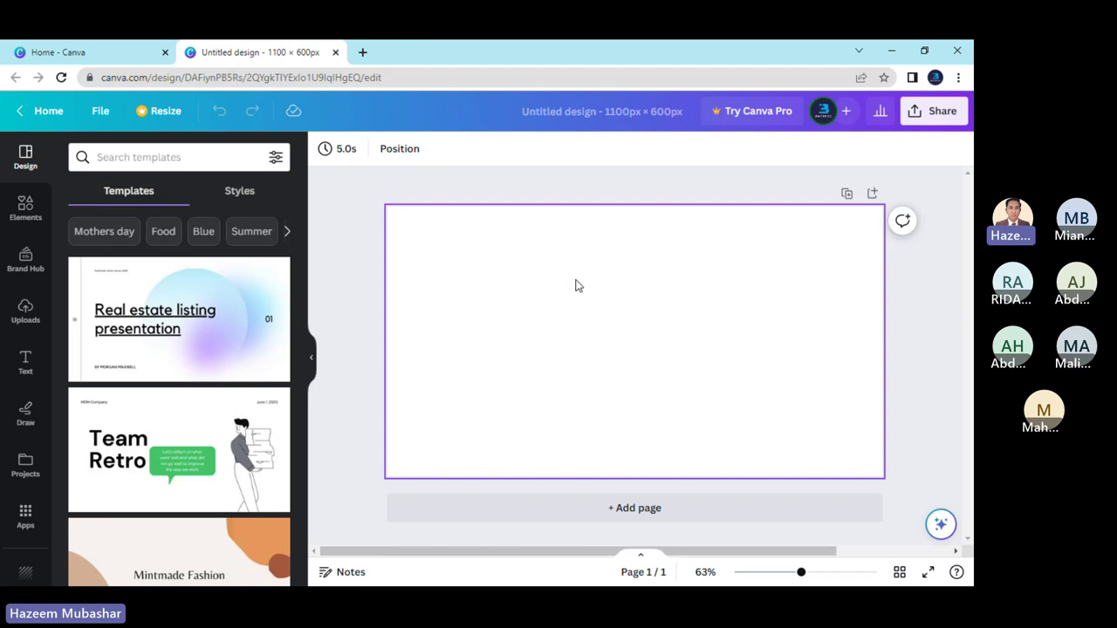
- Add a square shape to the blank page, enlarge it and place it near the page's upper-left corner
click(13, 209)
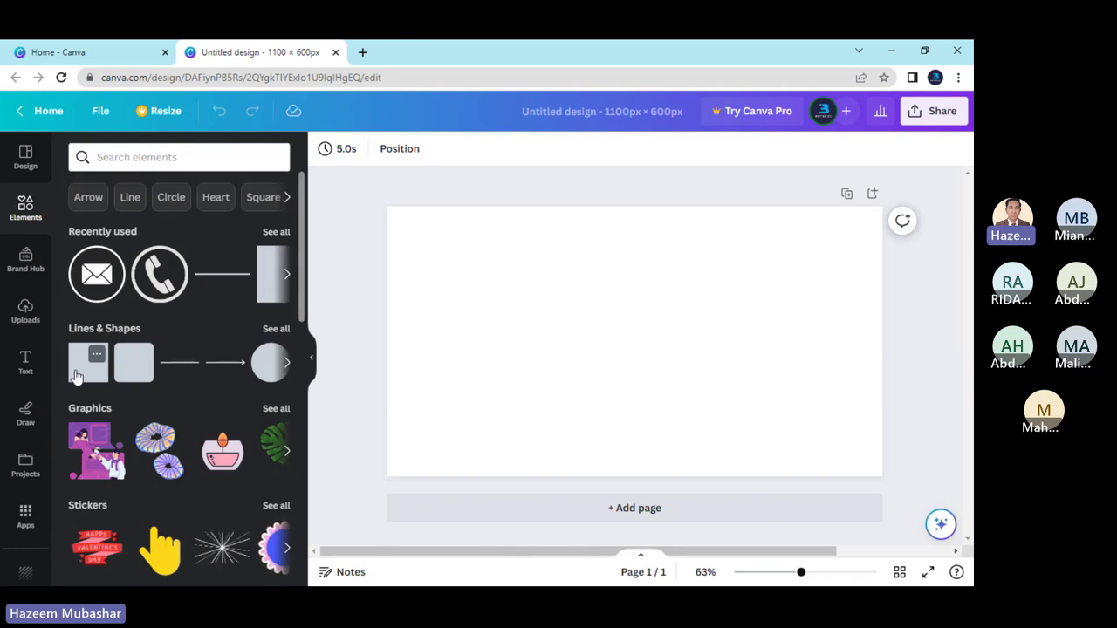
click(77, 376)
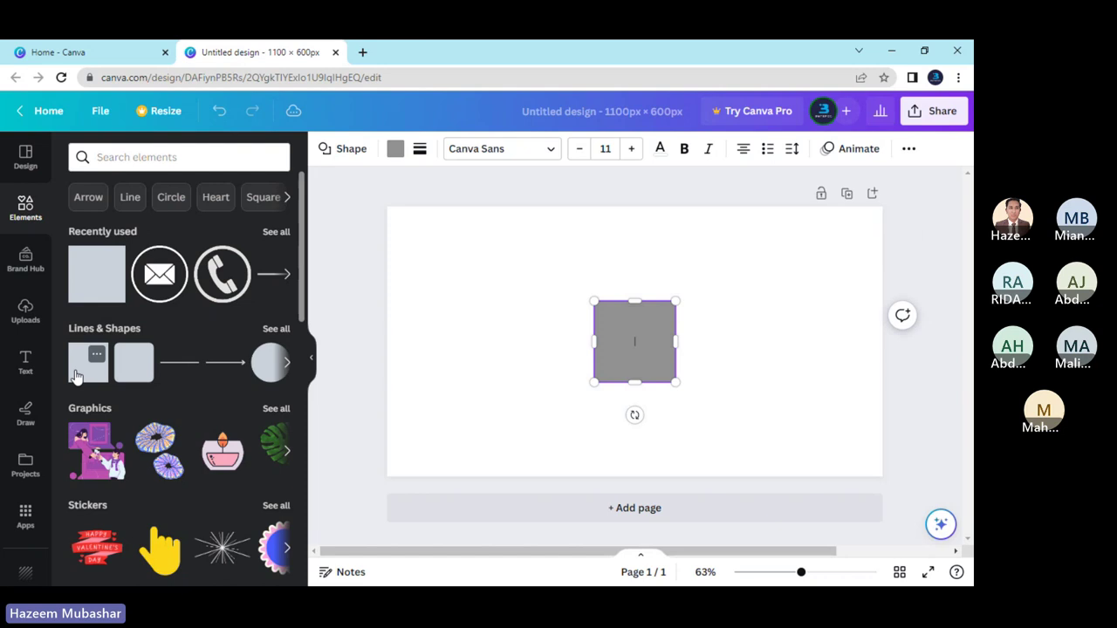
click(550, 384)
click(656, 370)
drag(676, 383, 494, 302)
drag(524, 342, 584, 373)
click(551, 393)
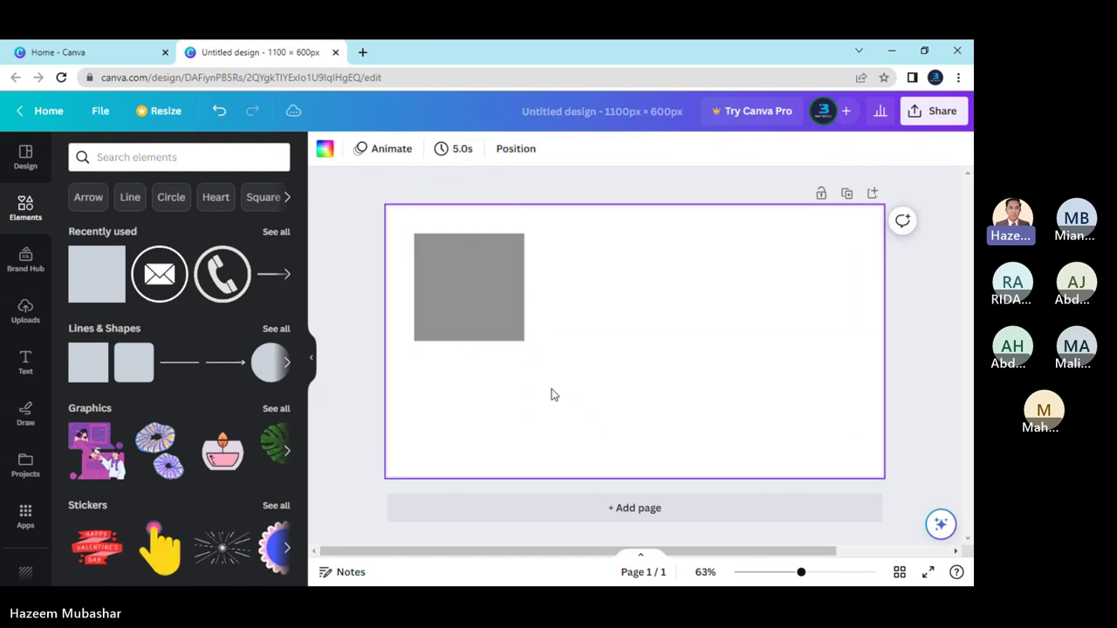
- Add a second square in the middle of the page and shrink it slightly
click(154, 380)
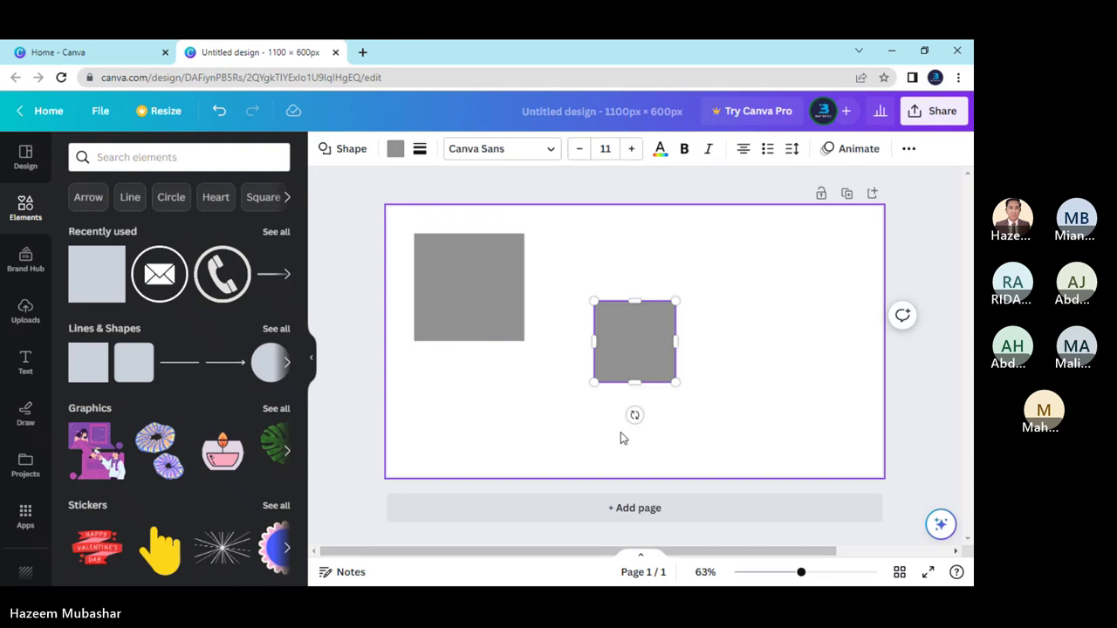
click(620, 432)
click(672, 383)
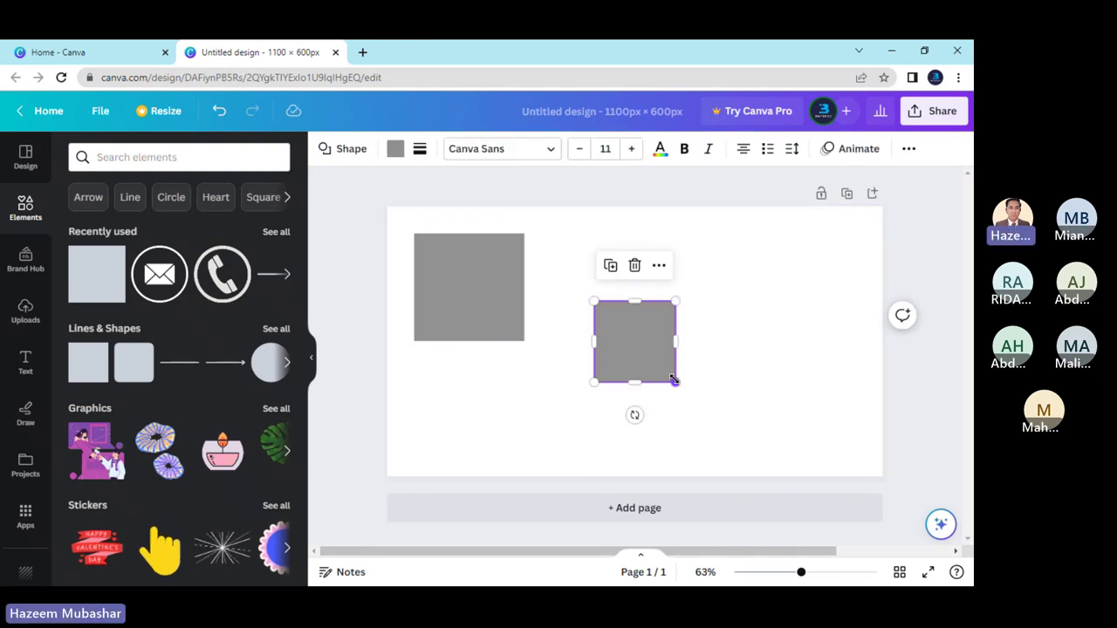
drag(672, 382, 661, 370)
click(723, 400)
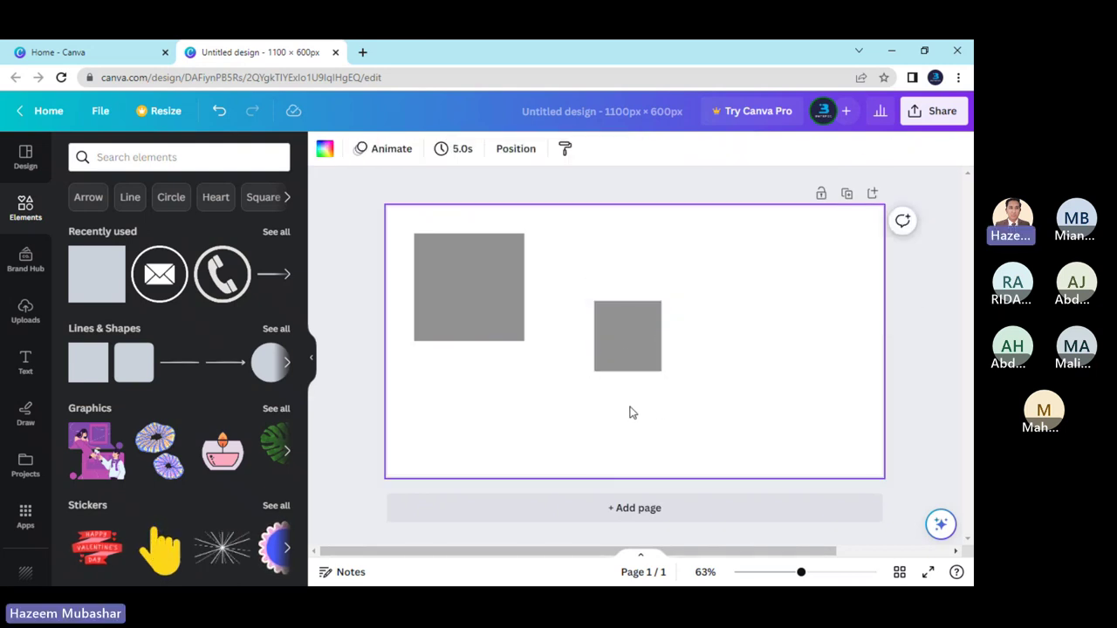
- Copy the hex code A30B37 from the Color Scheme for Practice PDF and return to the Canva design
key(alt+Tab)
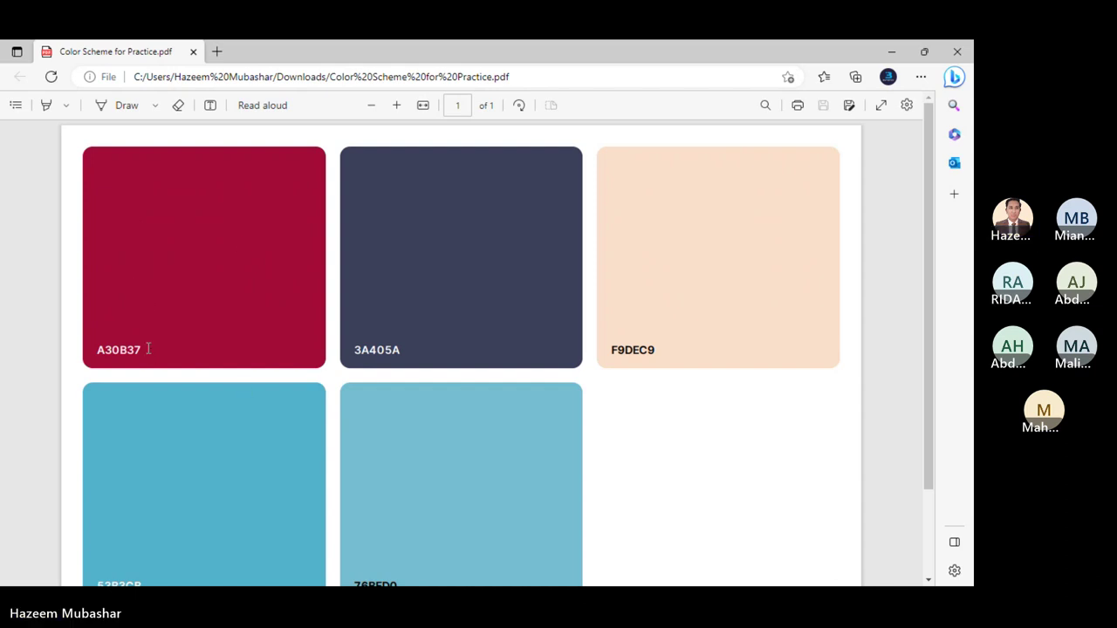
drag(149, 351, 70, 361)
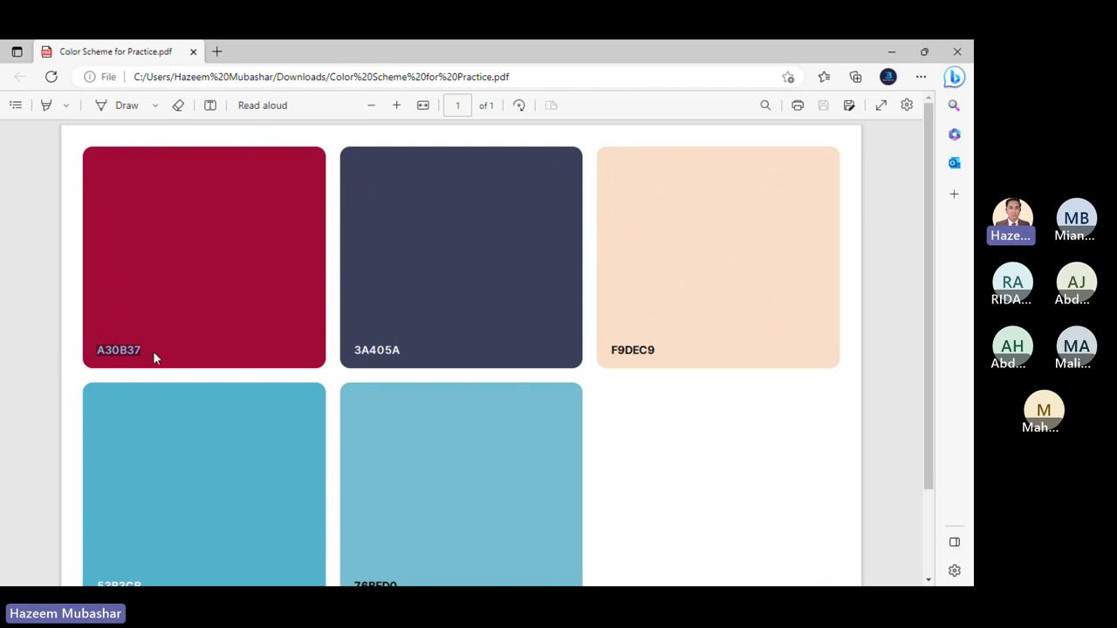
key(alt+Tab)
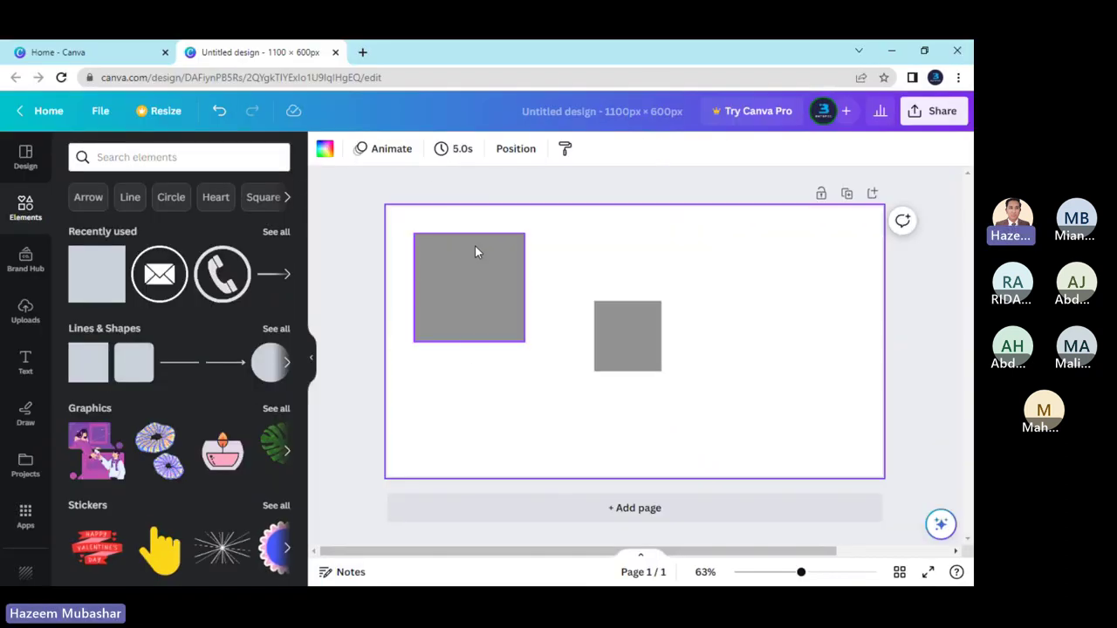
- Fill the large square with the custom solid color #A30B37
click(476, 250)
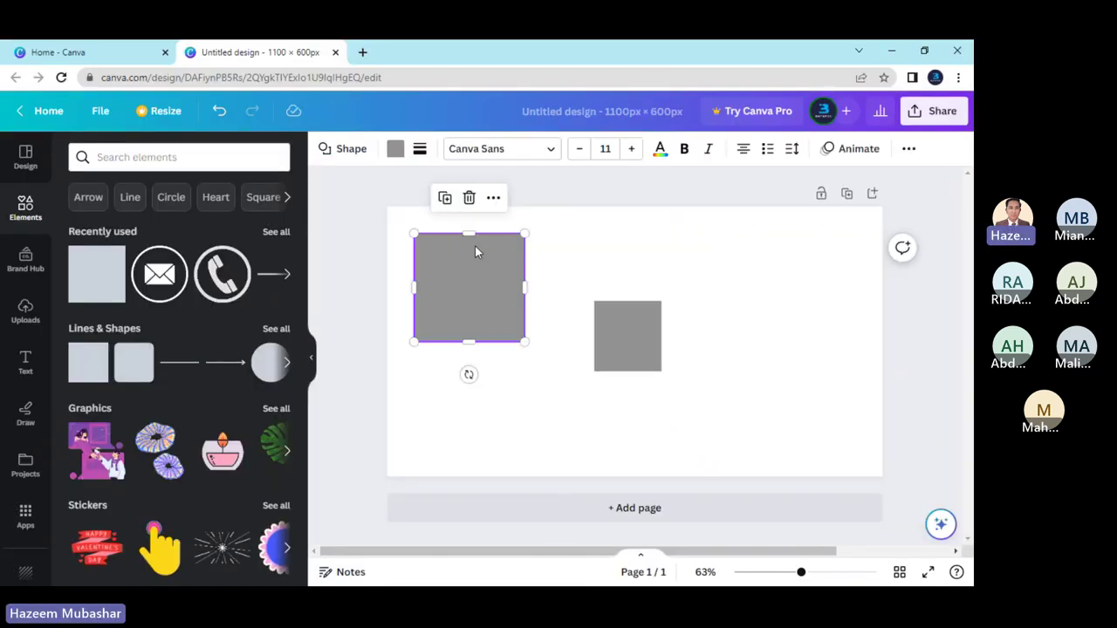
click(396, 150)
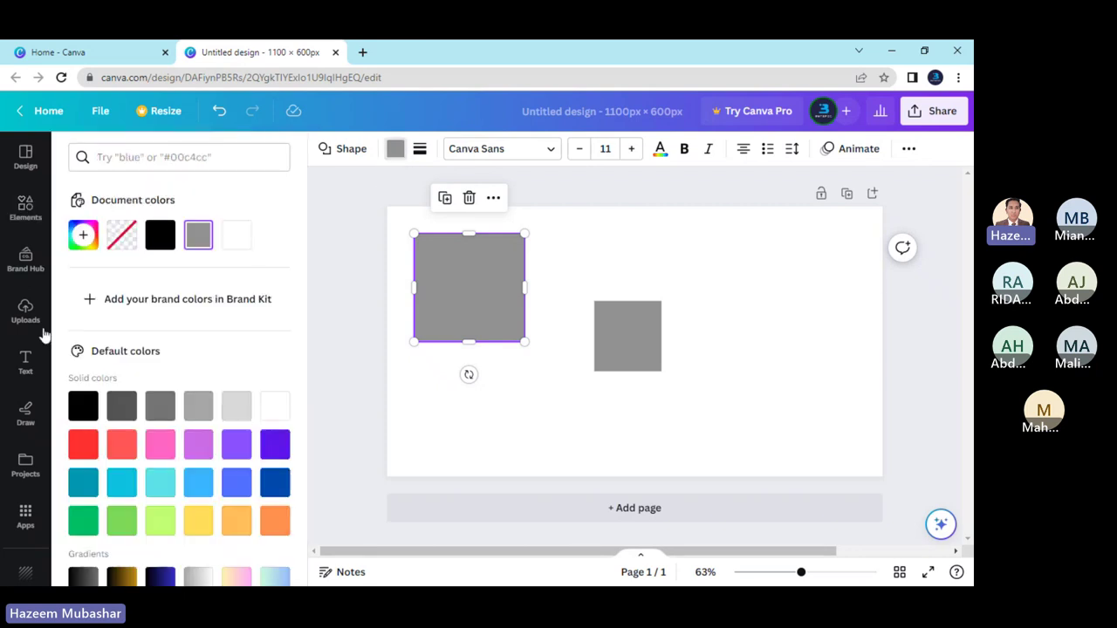
click(85, 236)
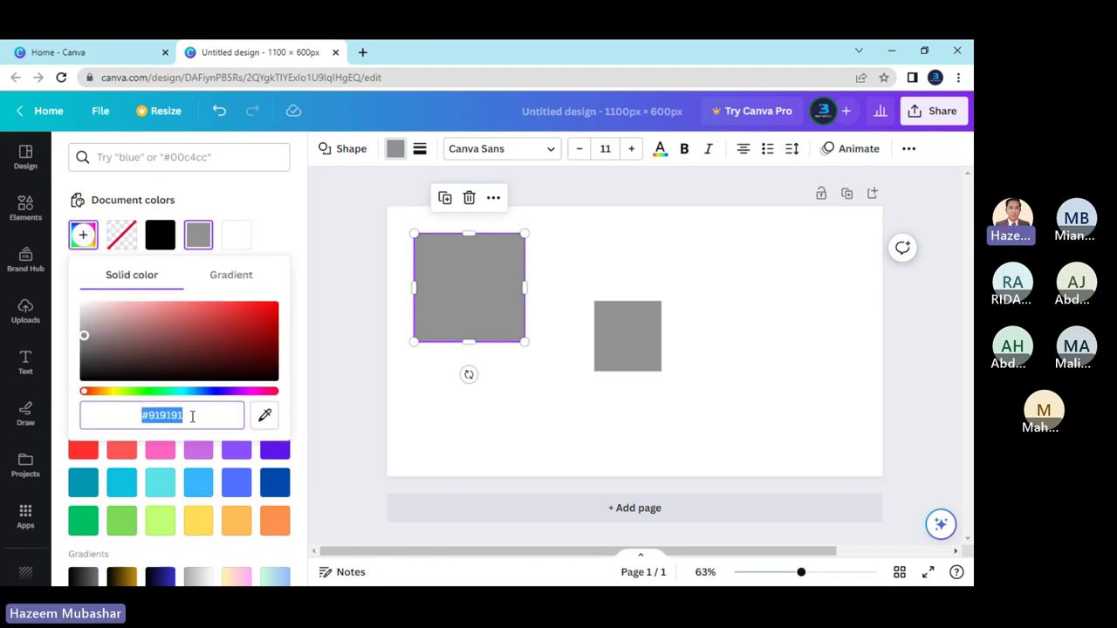
text(#)
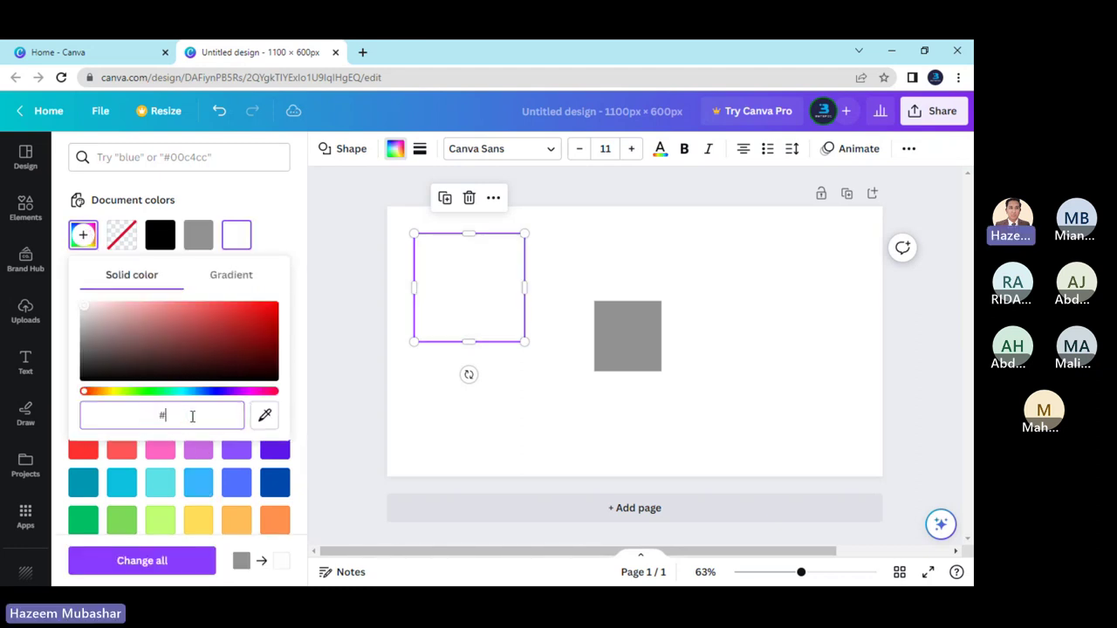
text(A30B37)
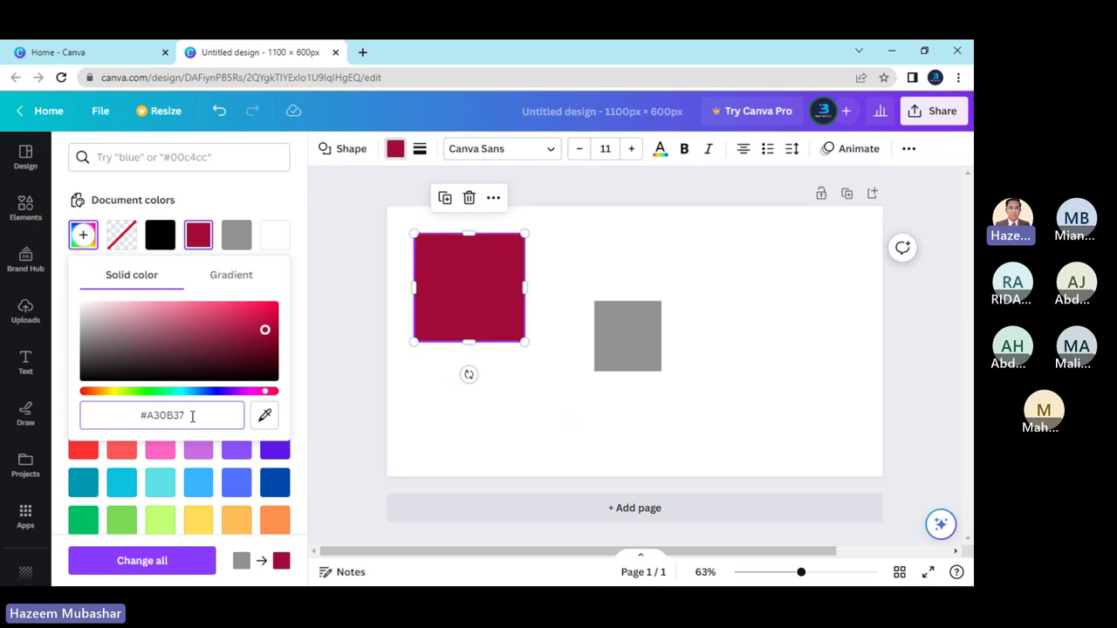
key(Return)
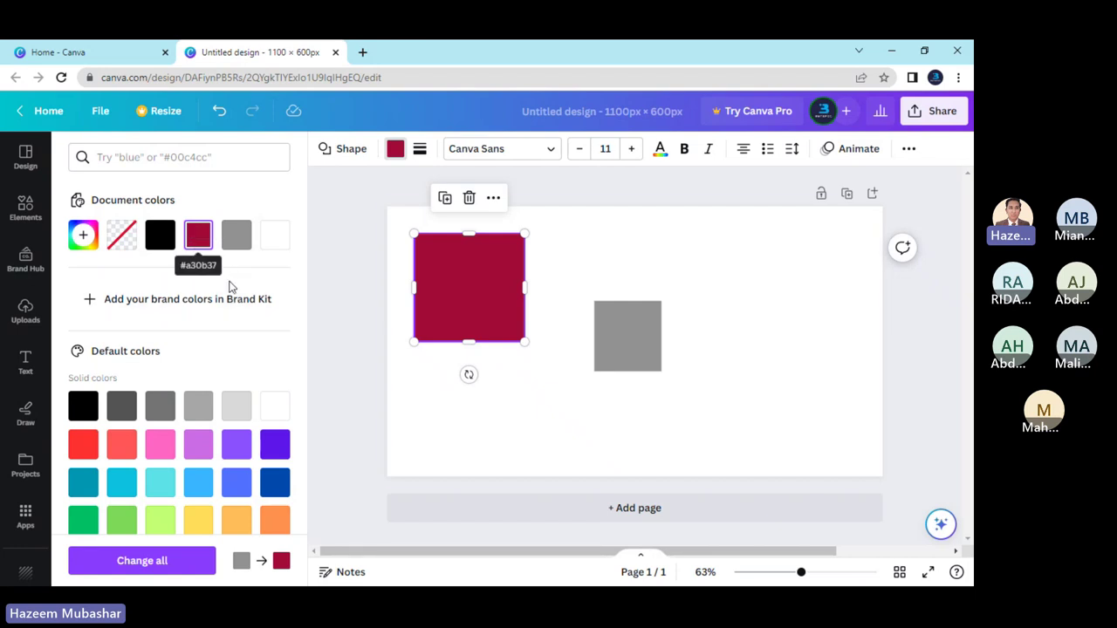
- Center the small grey square inside the crimson square and shrink it to about half the crimson square's width
click(620, 345)
click(530, 386)
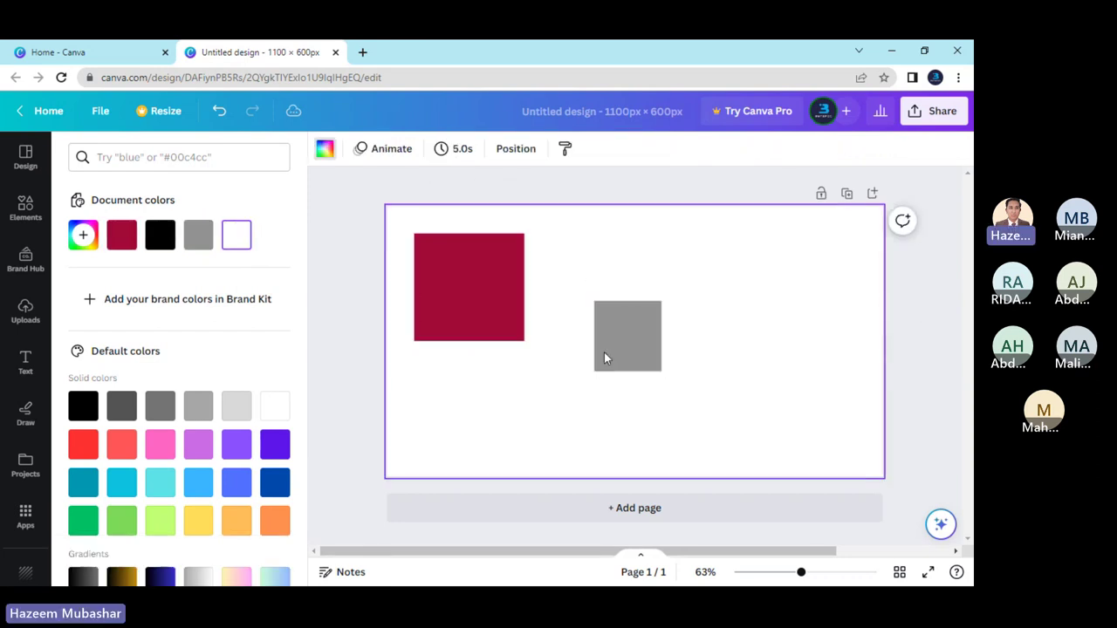
drag(614, 346, 457, 294)
click(609, 347)
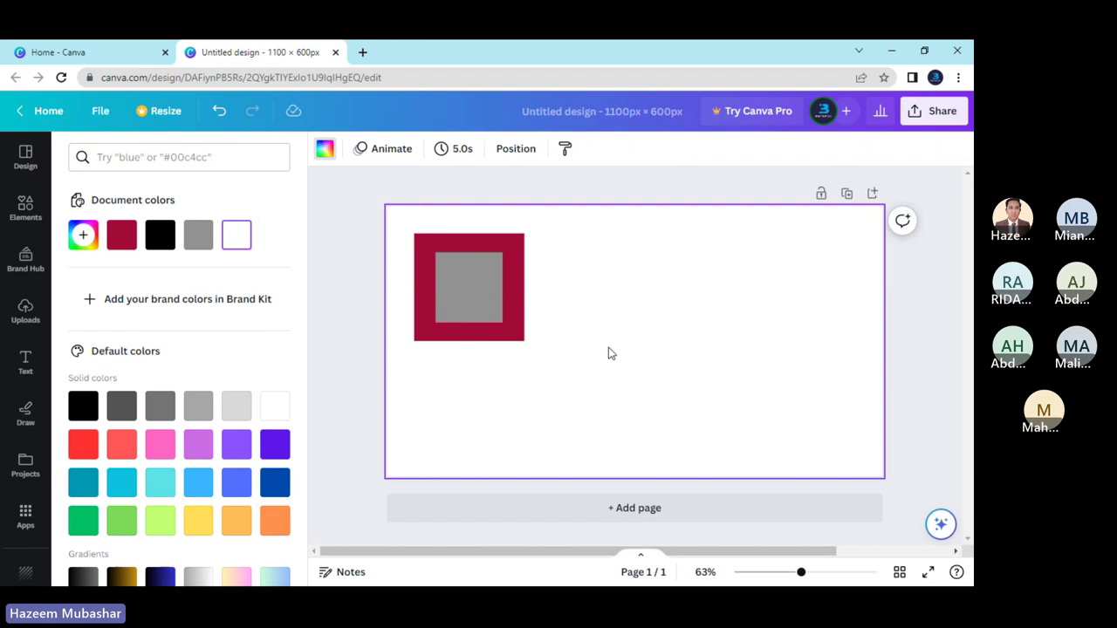
click(498, 322)
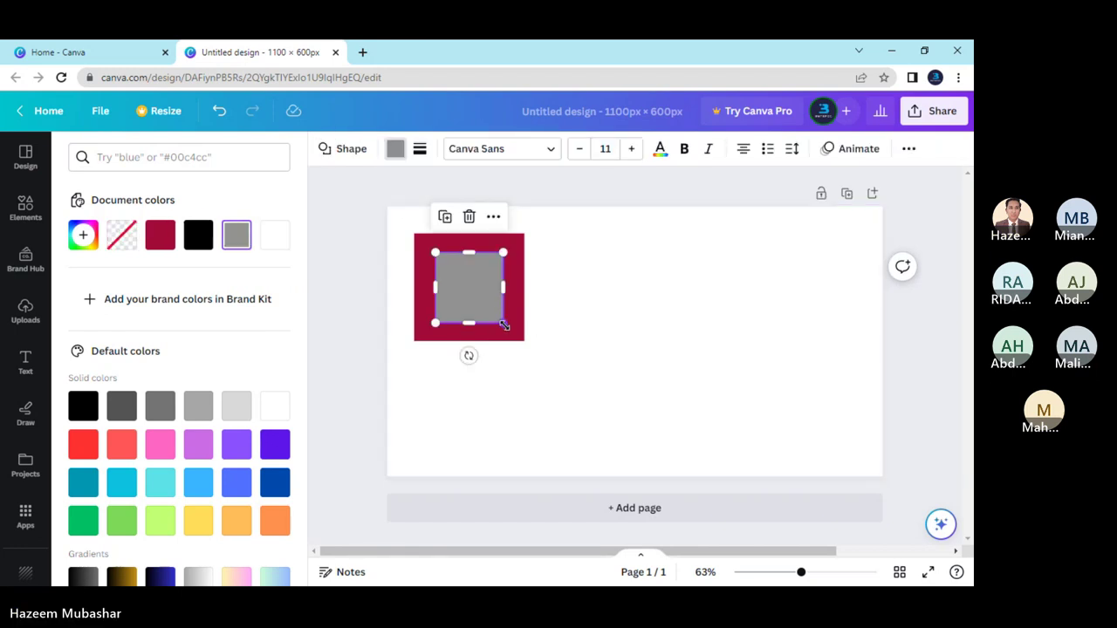
drag(504, 325, 476, 294)
click(618, 363)
click(571, 356)
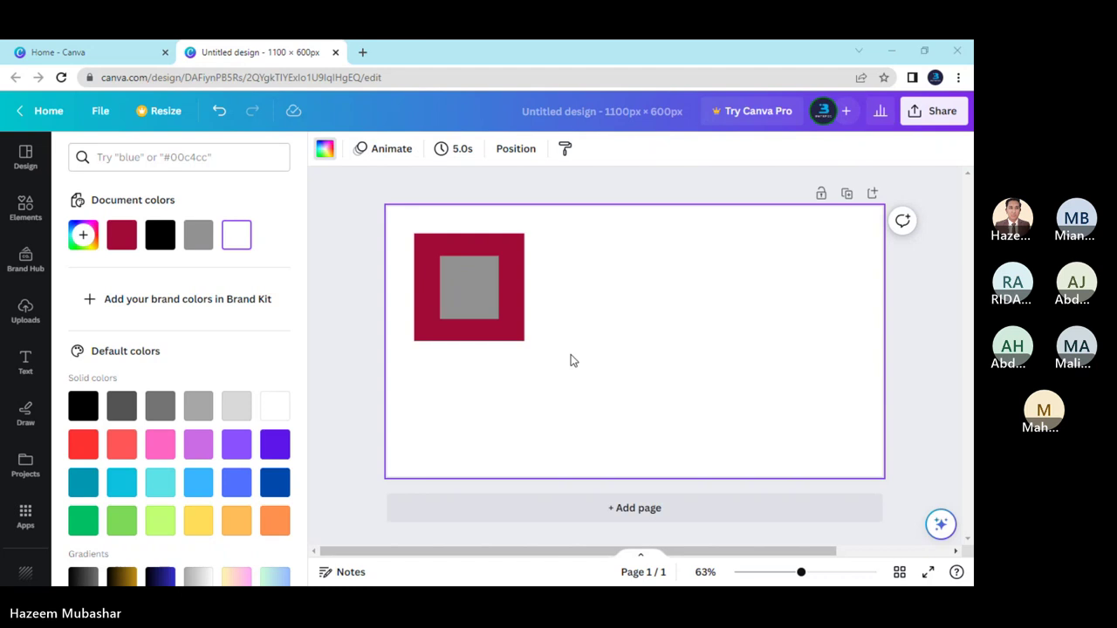
- Copy the hex code 3A405A from the color scheme PDF and return to the Canva design
key(alt+Tab)
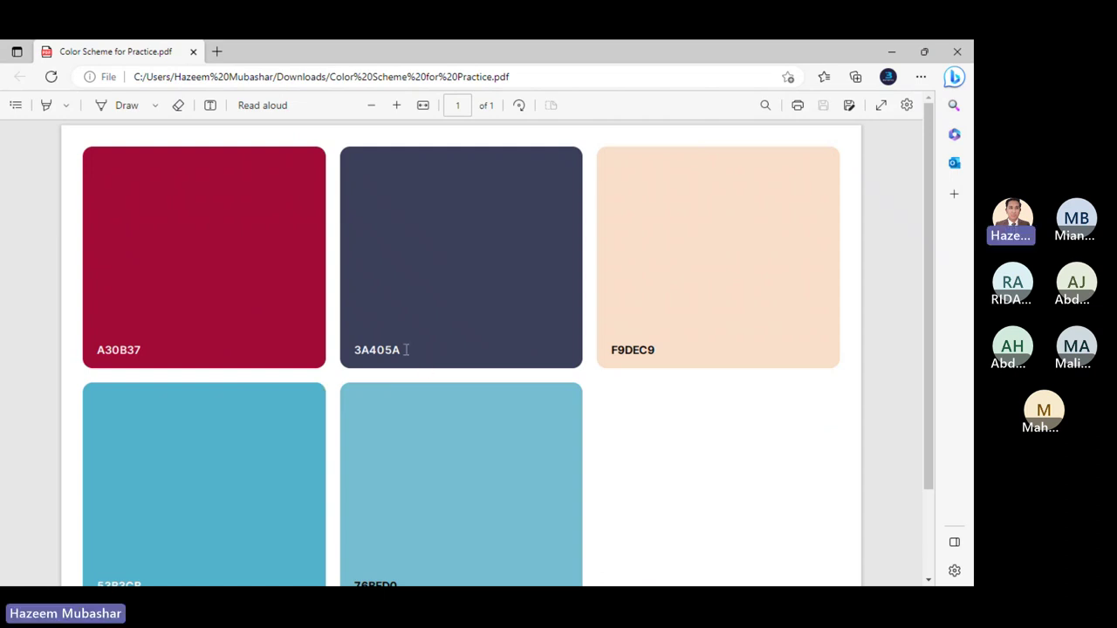
drag(408, 350, 335, 351)
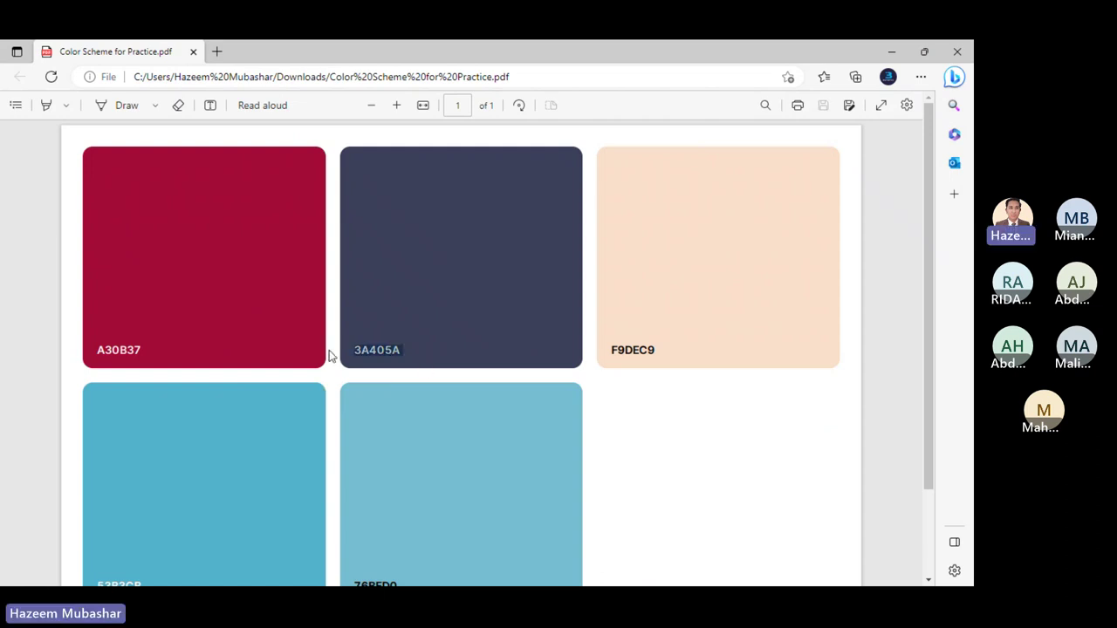
key(alt+Tab)
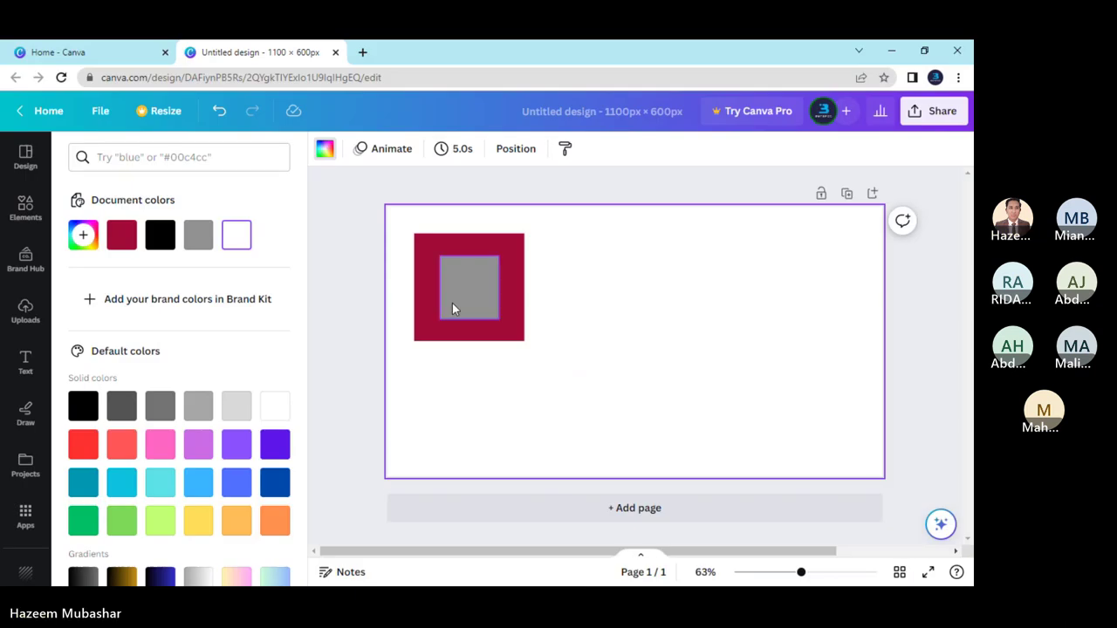
- Fill the inner grey square with the custom solid color #3A405A
click(466, 295)
click(395, 148)
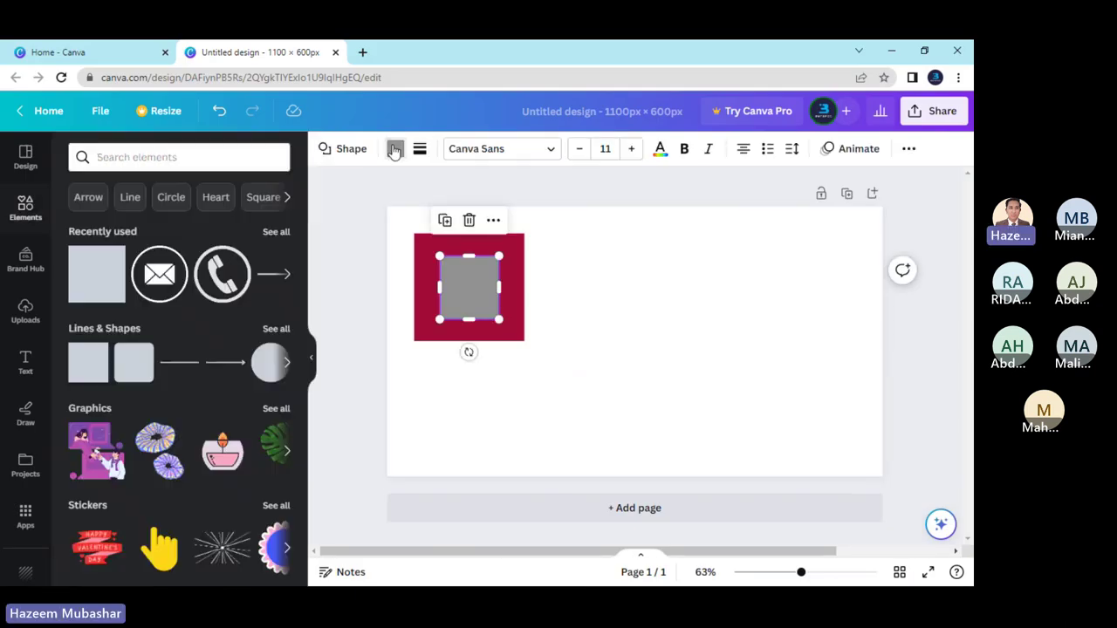
click(395, 148)
click(83, 235)
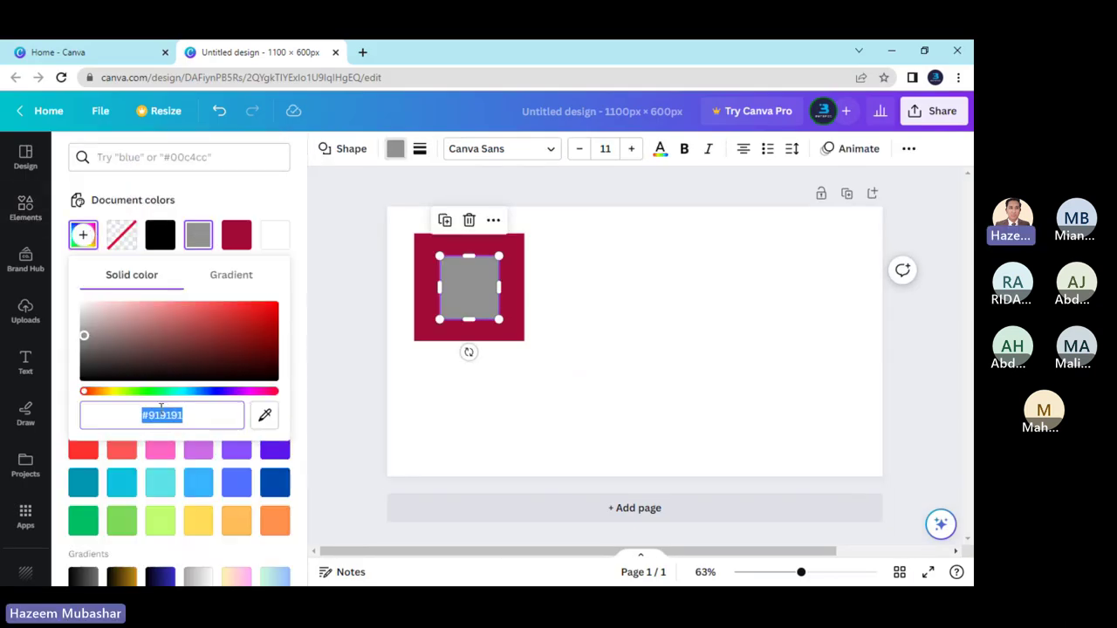
text(#3A405A)
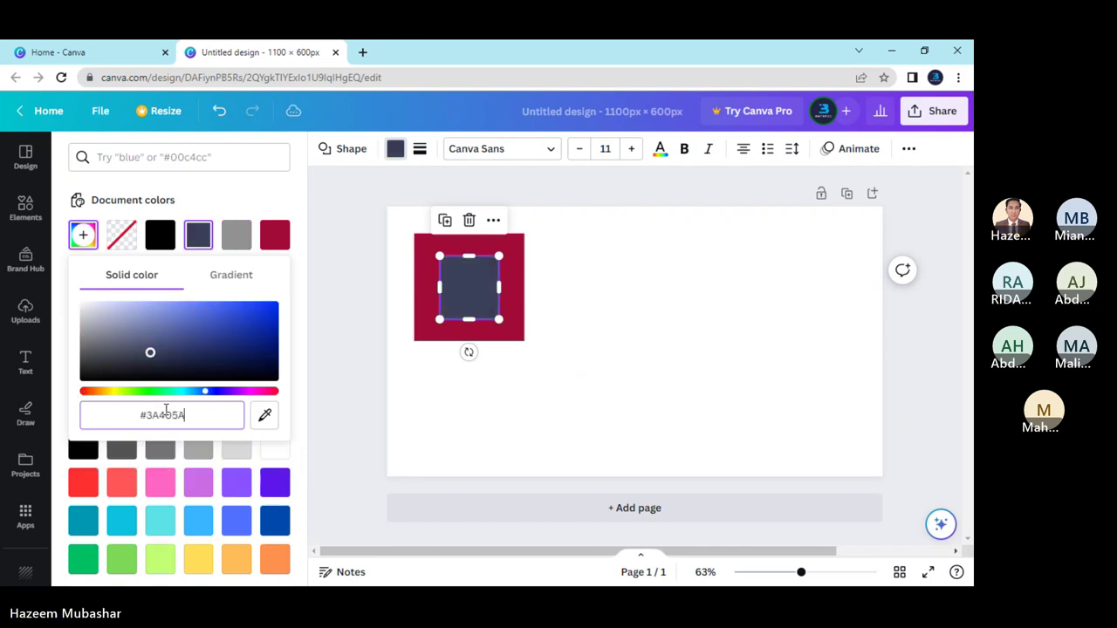
click(510, 389)
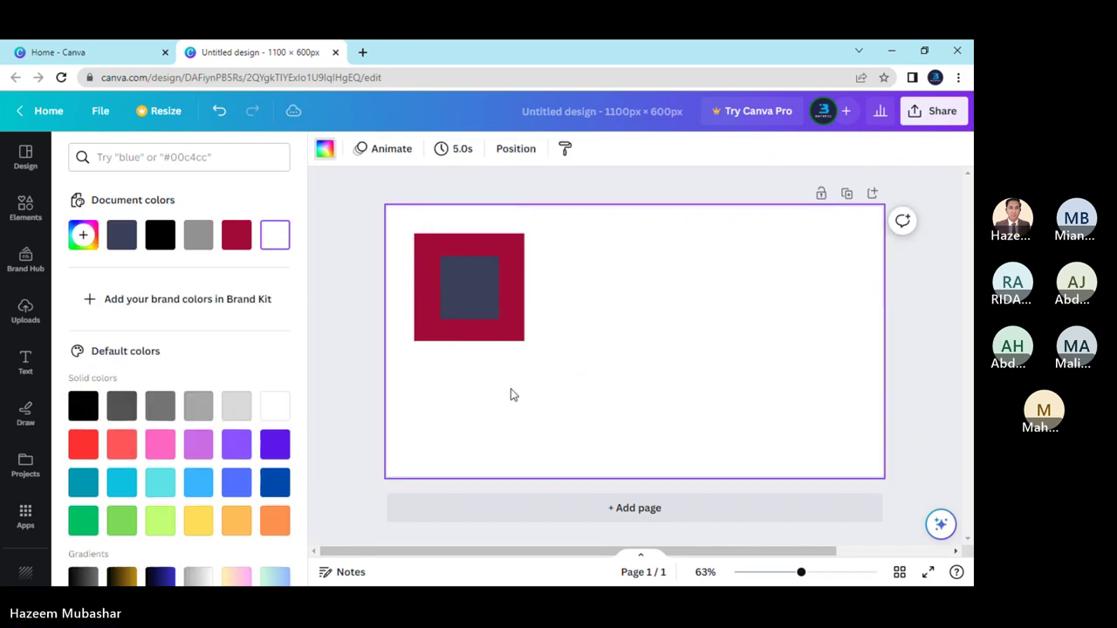
- Duplicate the pair of nested squares and place the copy beside the original in the same row, leaving a small gap
drag(547, 378, 452, 283)
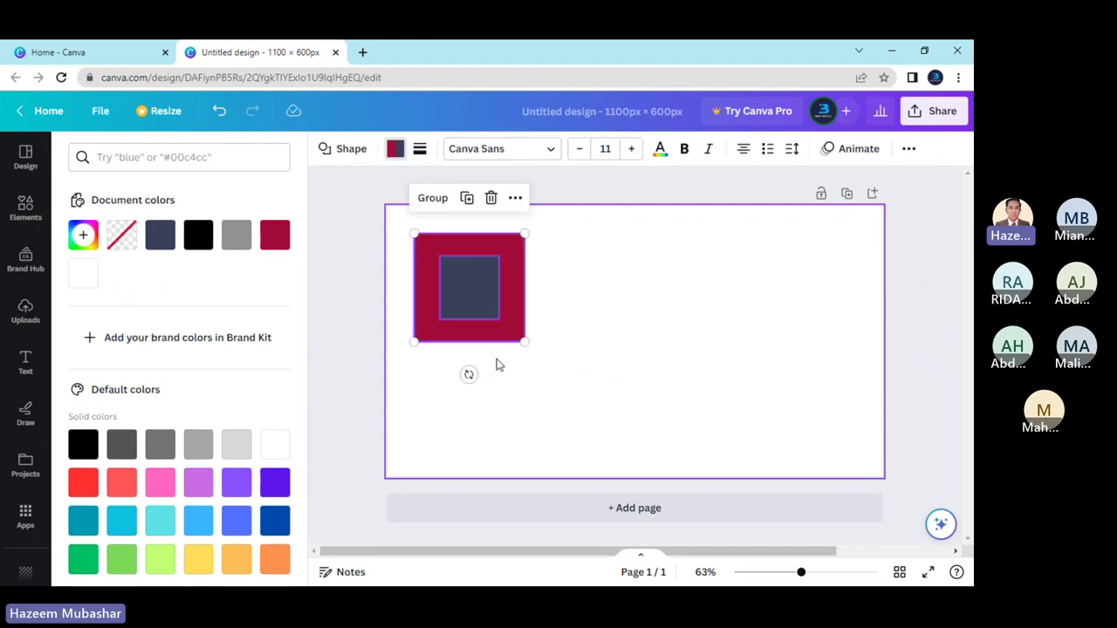
key(alt+Tab)
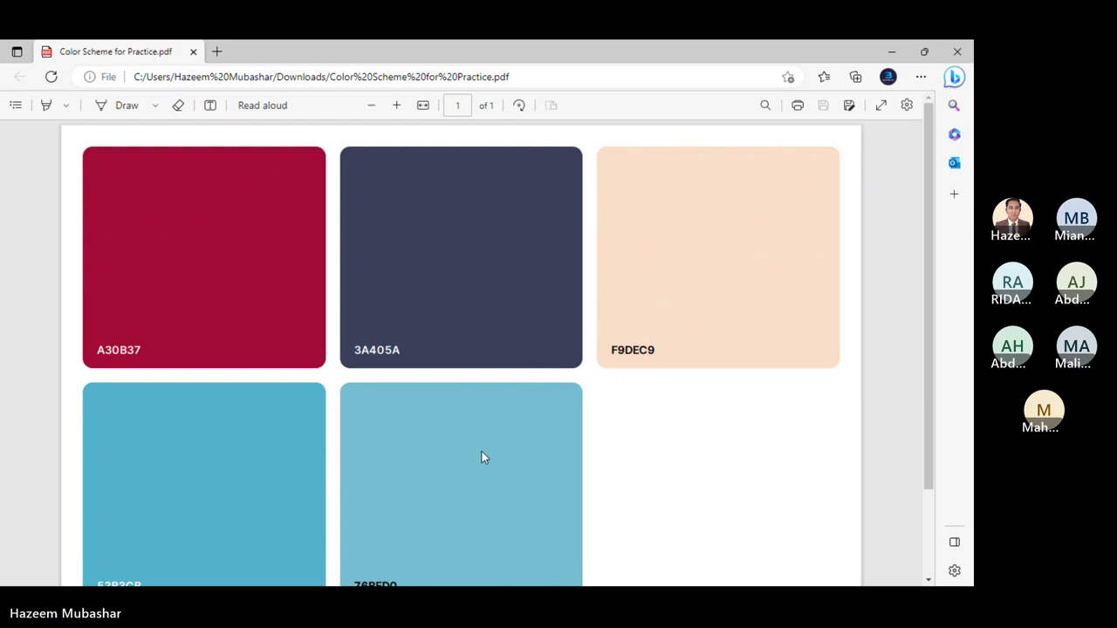
key(alt+Tab)
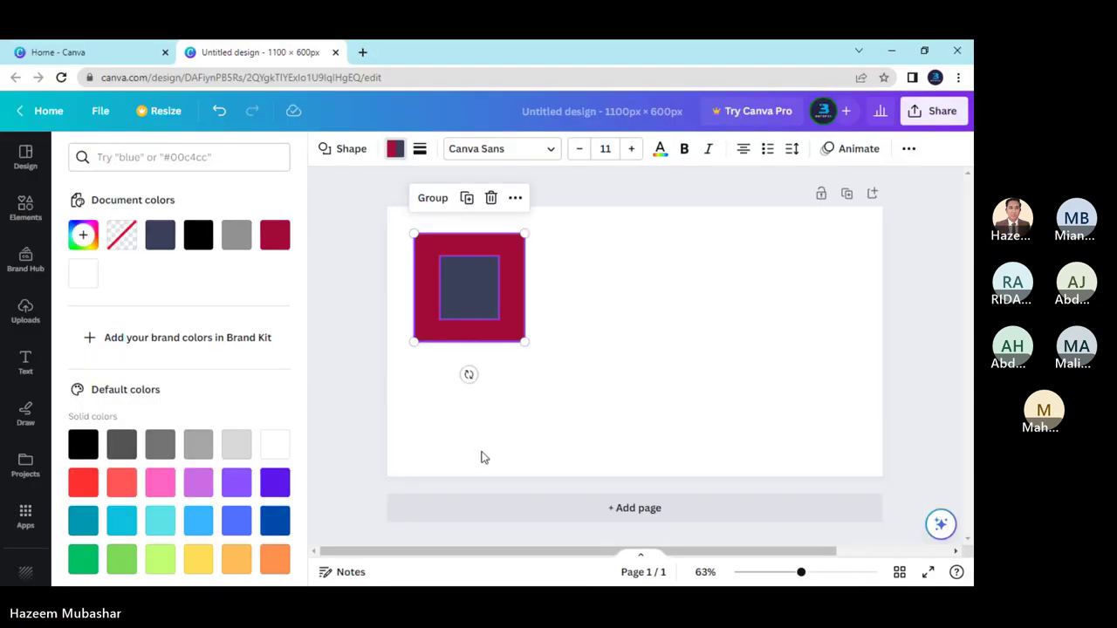
click(551, 375)
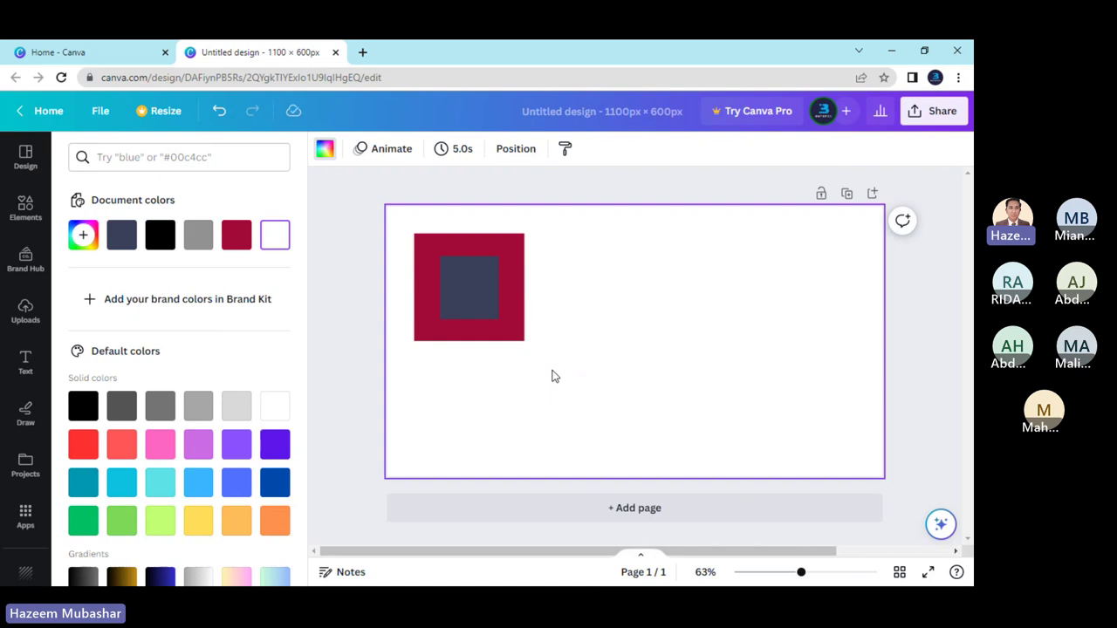
key(ctrl+v)
drag(504, 316, 629, 307)
click(554, 404)
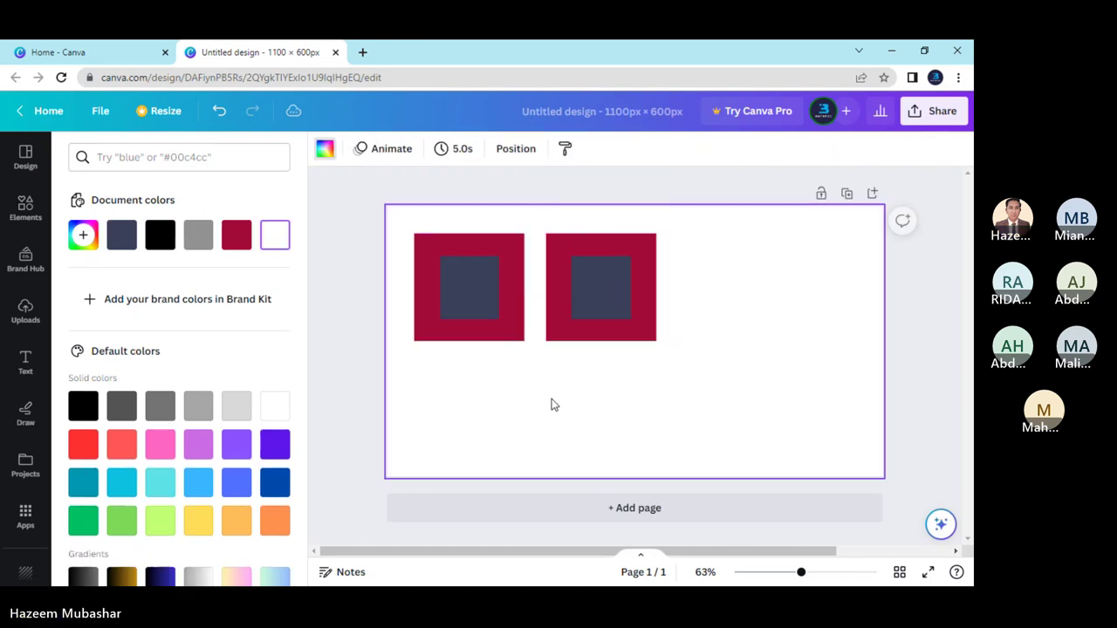
- Paste two more copies of the nested squares, one completing a row of three and one directly below the first
key(ctrl+v)
drag(476, 312, 734, 306)
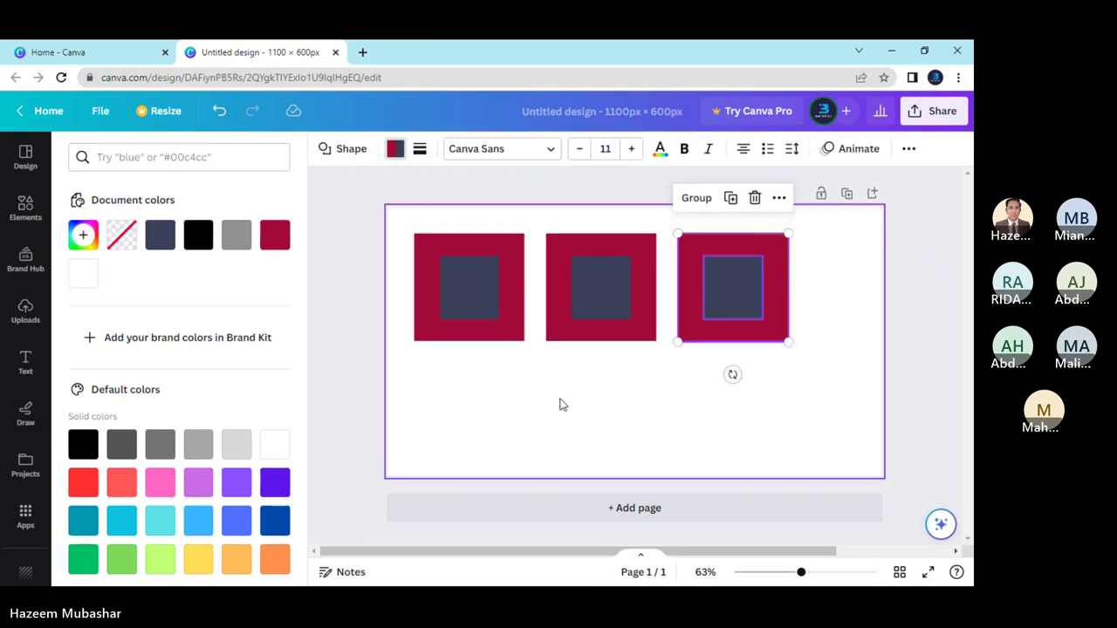
key(ctrl+v)
drag(486, 282, 474, 397)
click(602, 439)
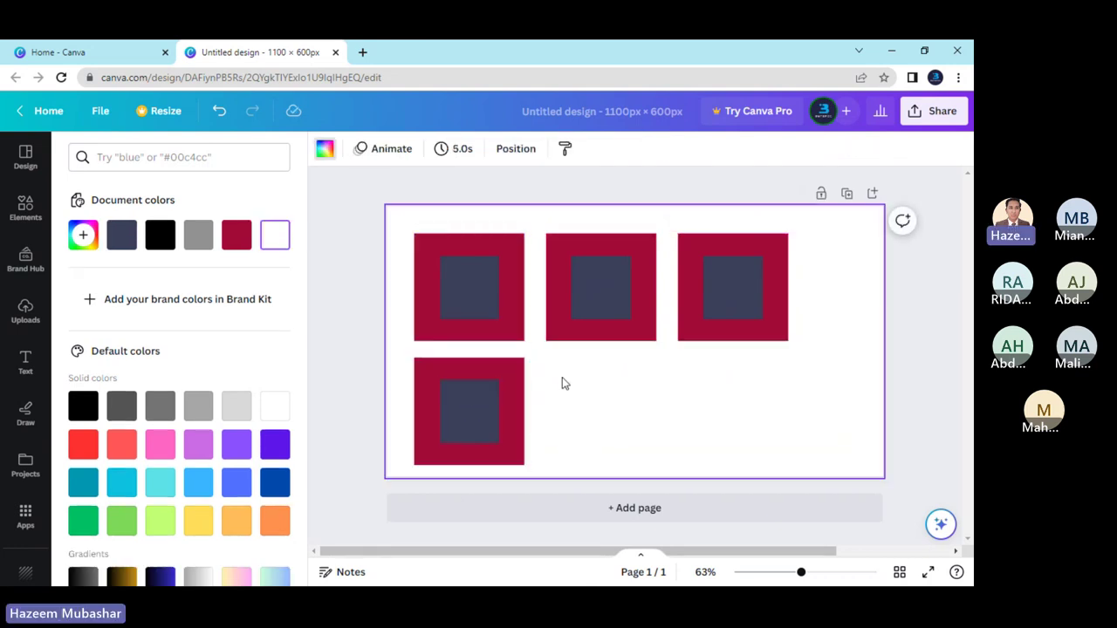
- Switch to the color scheme PDF and copy the hex code F9DEC9
key(alt+Tab)
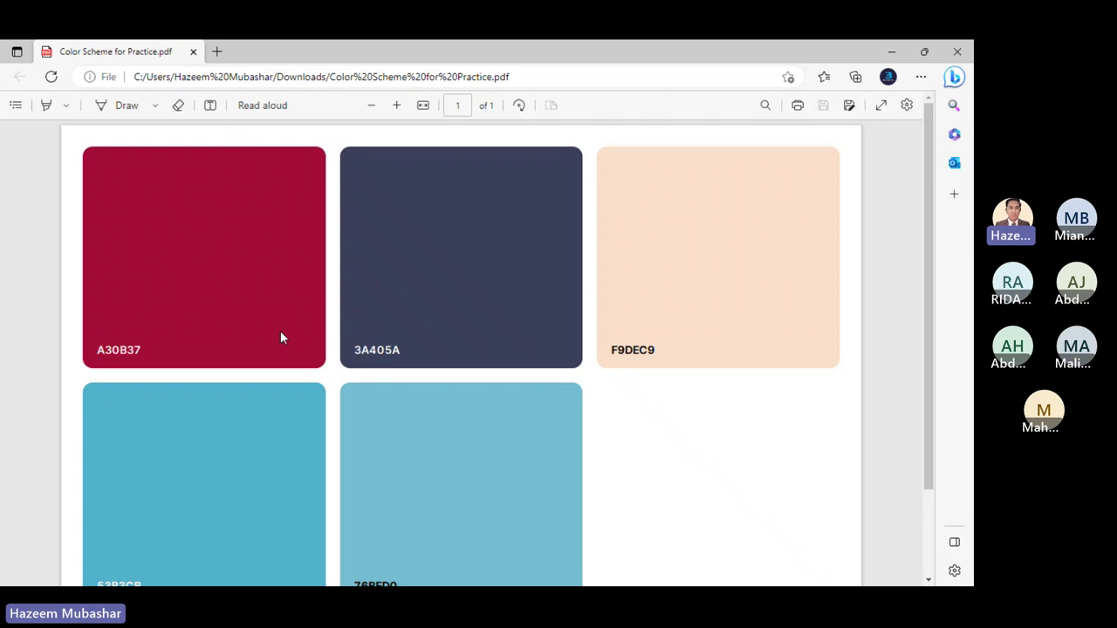
double_click(642, 357)
key(ctrl+c)
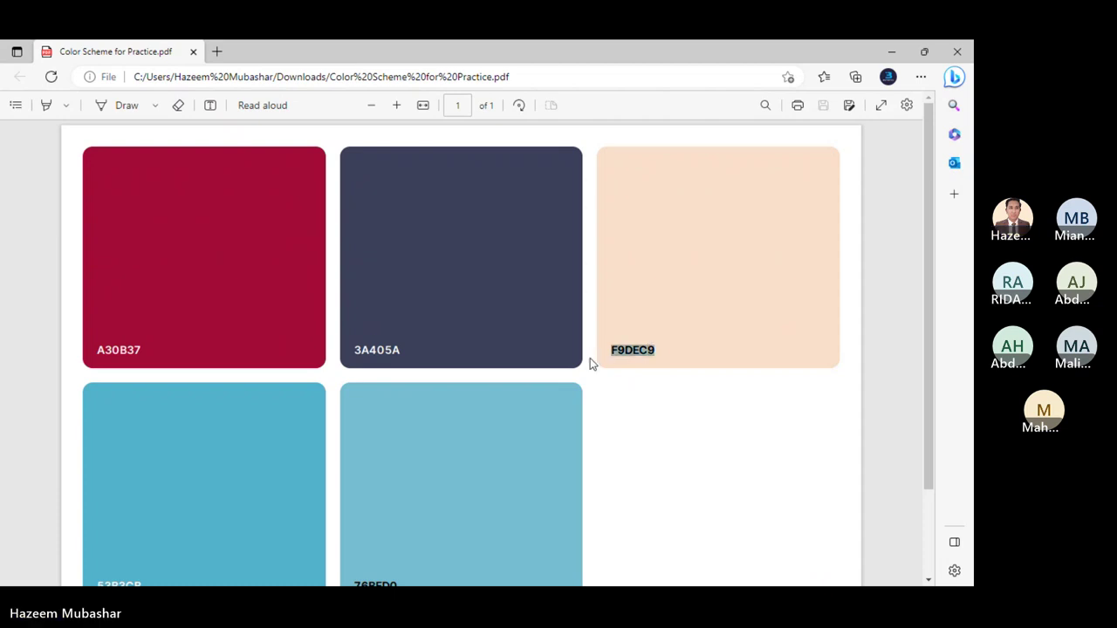
- Switch back to the Canva design and fill the second pair's inner square with the custom solid color #F9DEC9
key(alt+Tab)
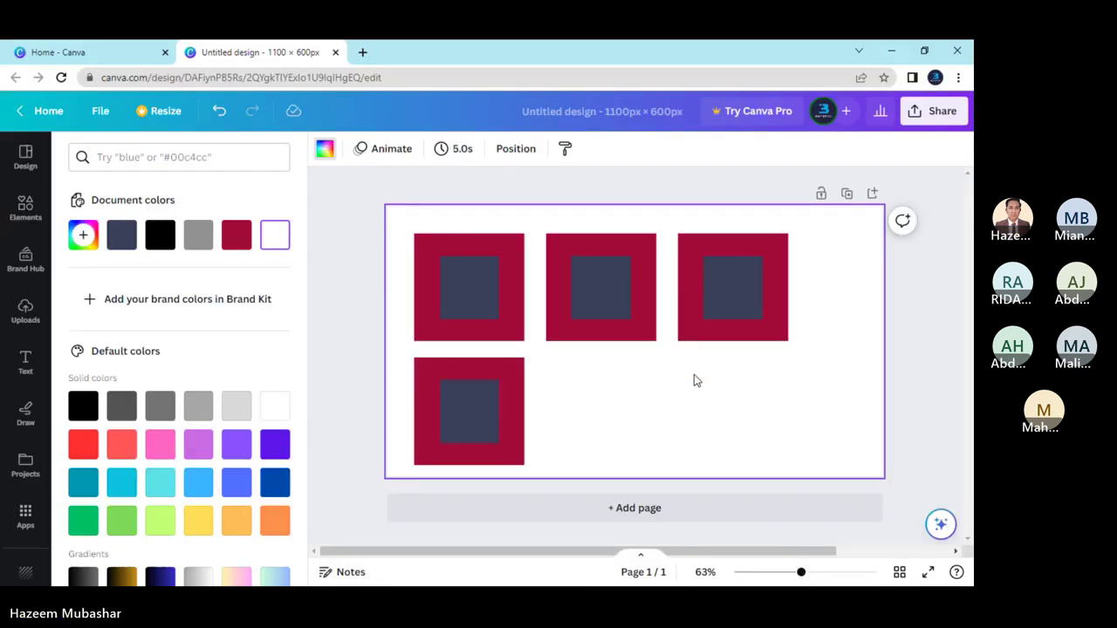
click(597, 285)
click(393, 150)
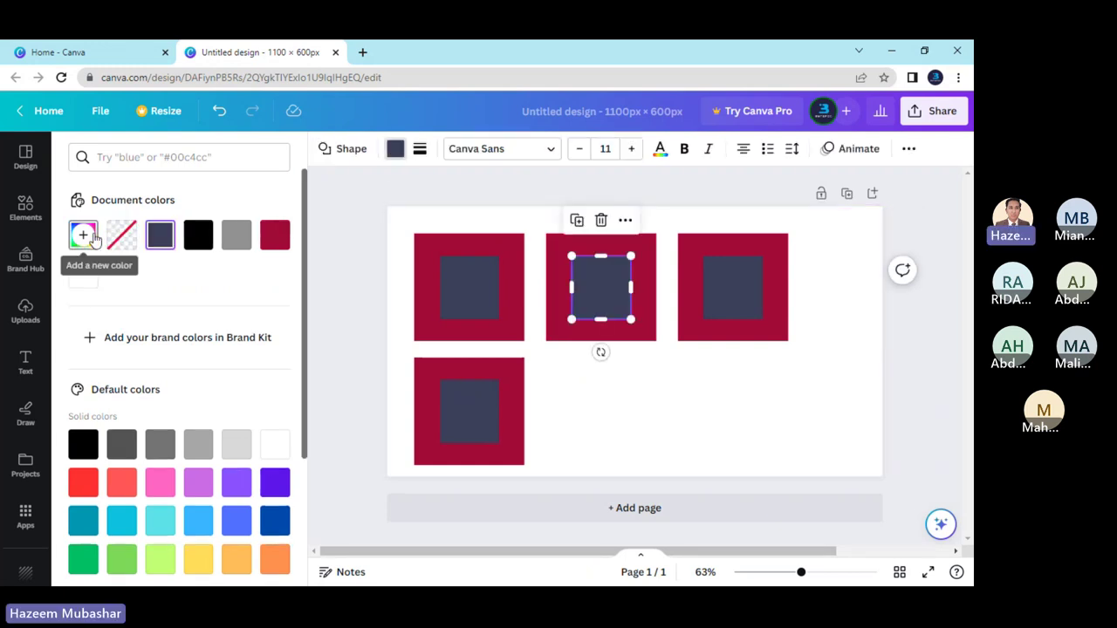
click(84, 235)
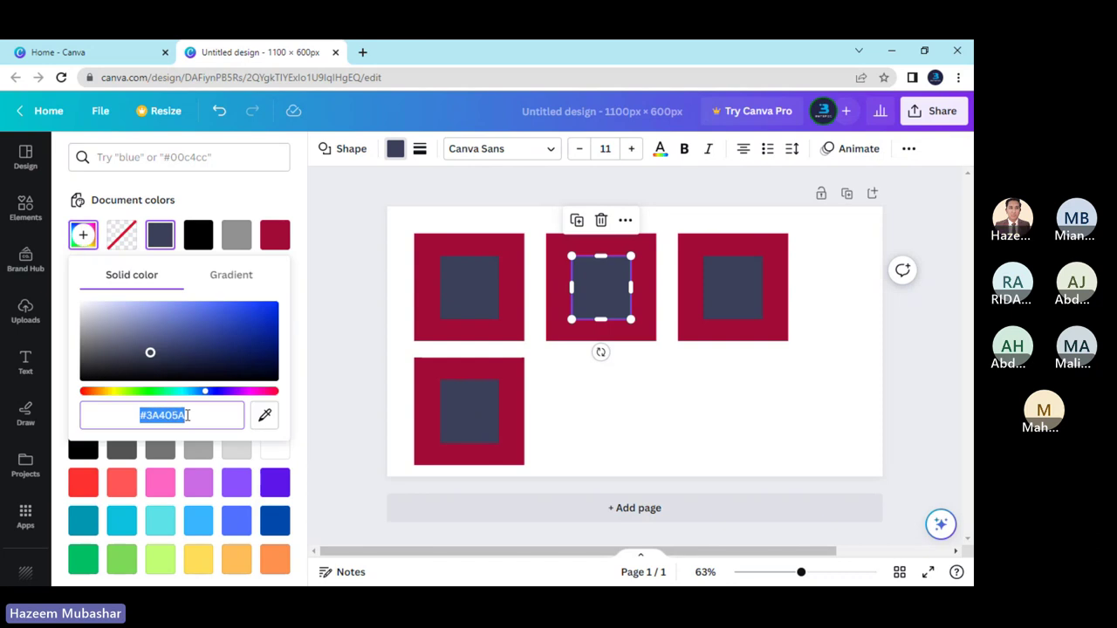
text(#)
key(ctrl+v)
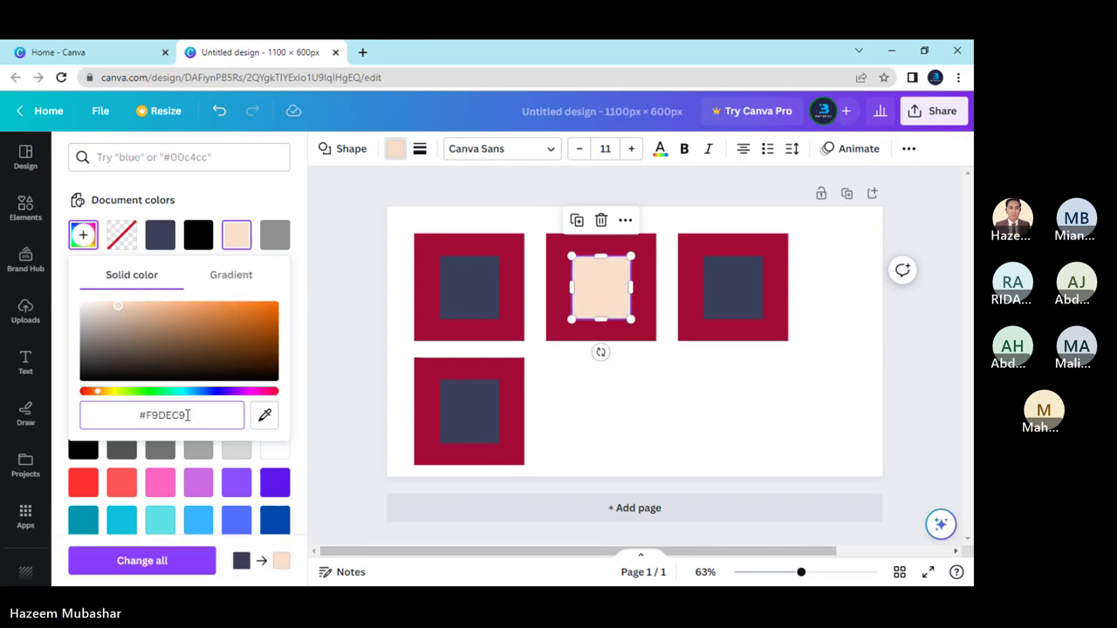
- Switch to the color scheme PDF and copy the hex code 53B3CB
key(alt+Tab)
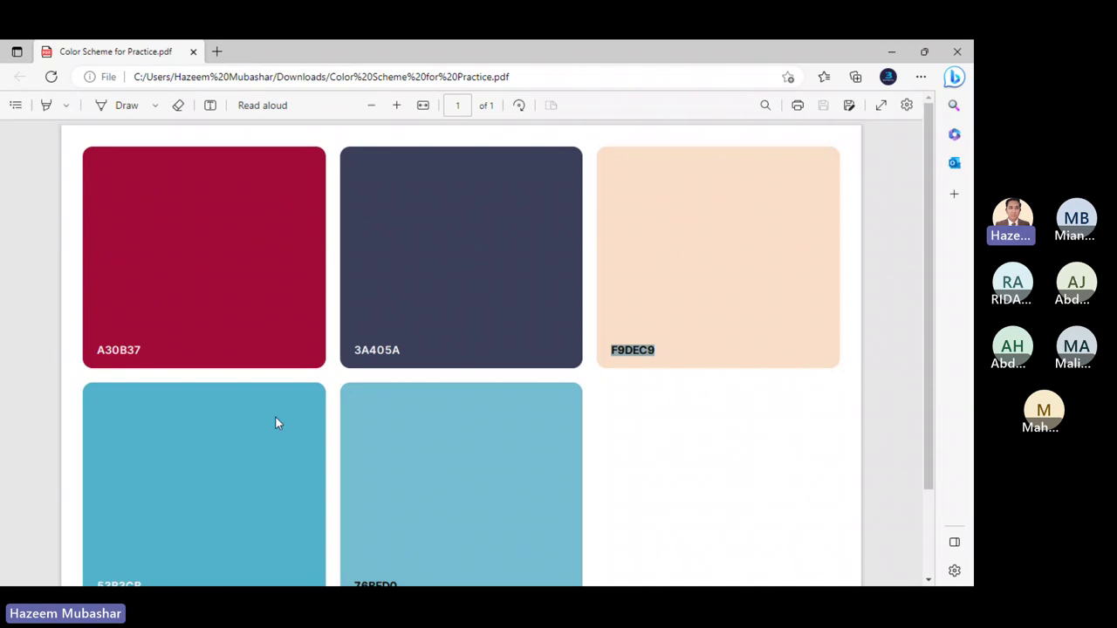
scroll(275, 423, down, 2)
drag(143, 477, 66, 476)
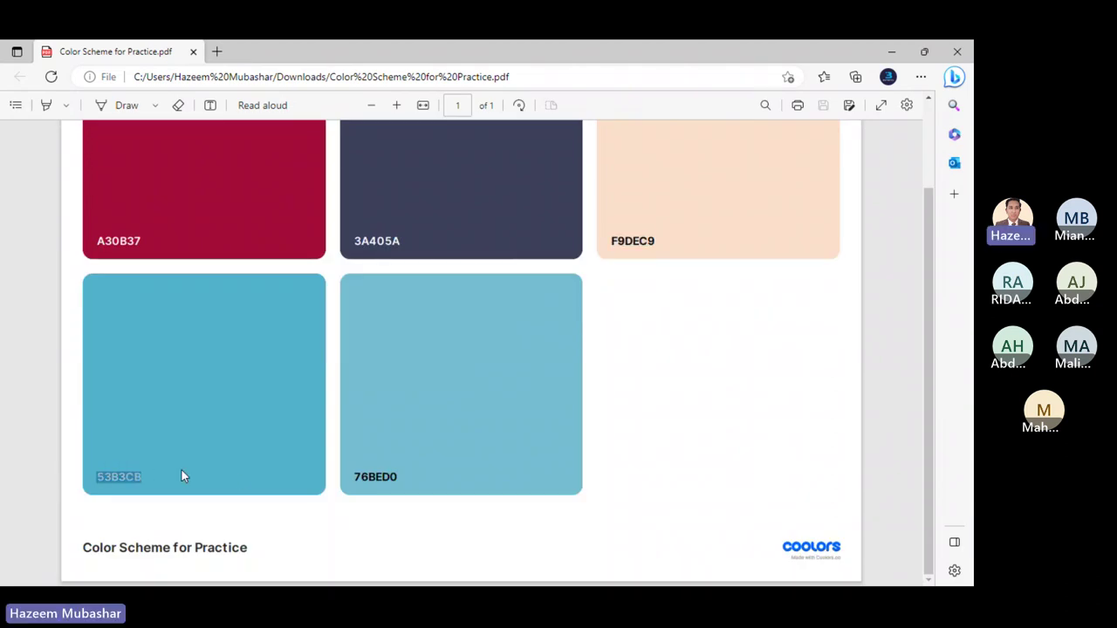
- Return to the Canva design and fill the third pair's inner square with the custom solid color #53B3CB
key(alt+Tab)
click(741, 288)
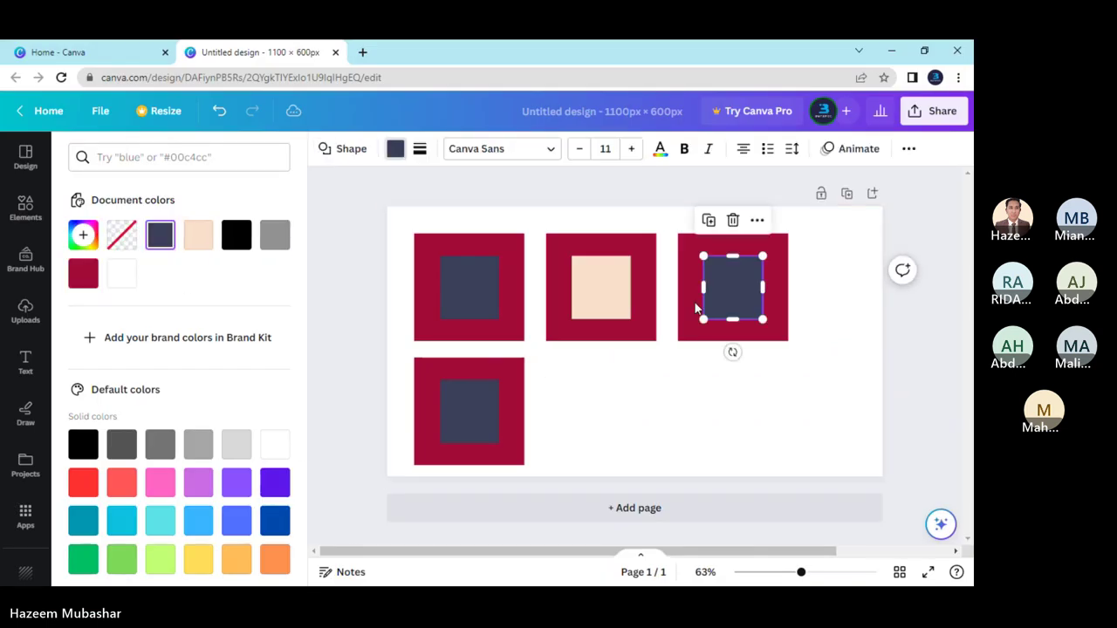
click(83, 234)
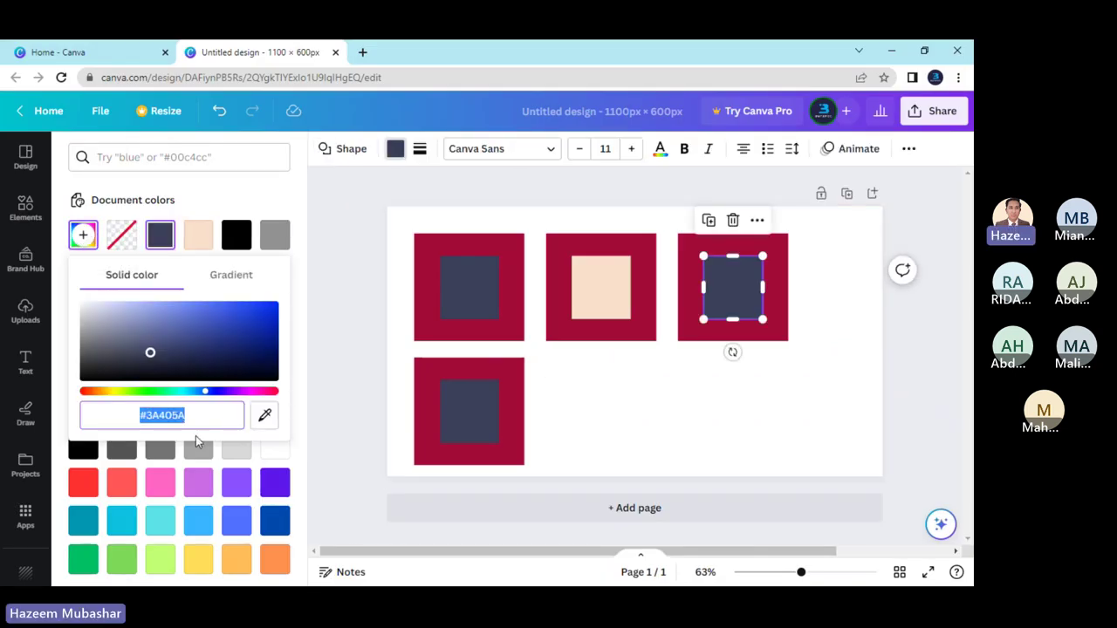
key(BackSpace)
text(#53B3CB)
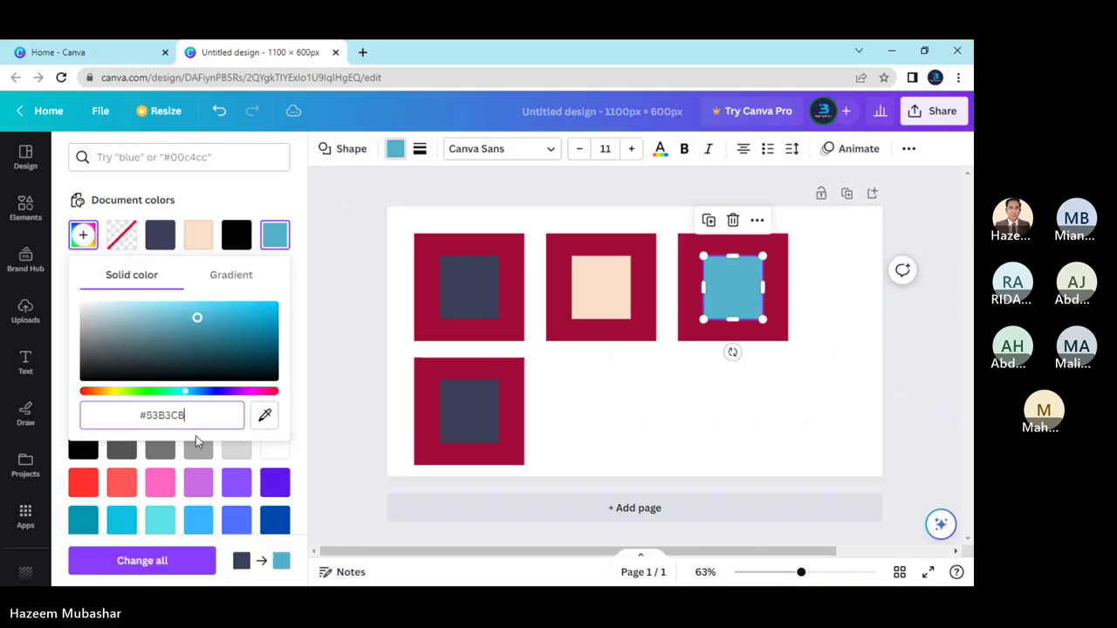
click(663, 400)
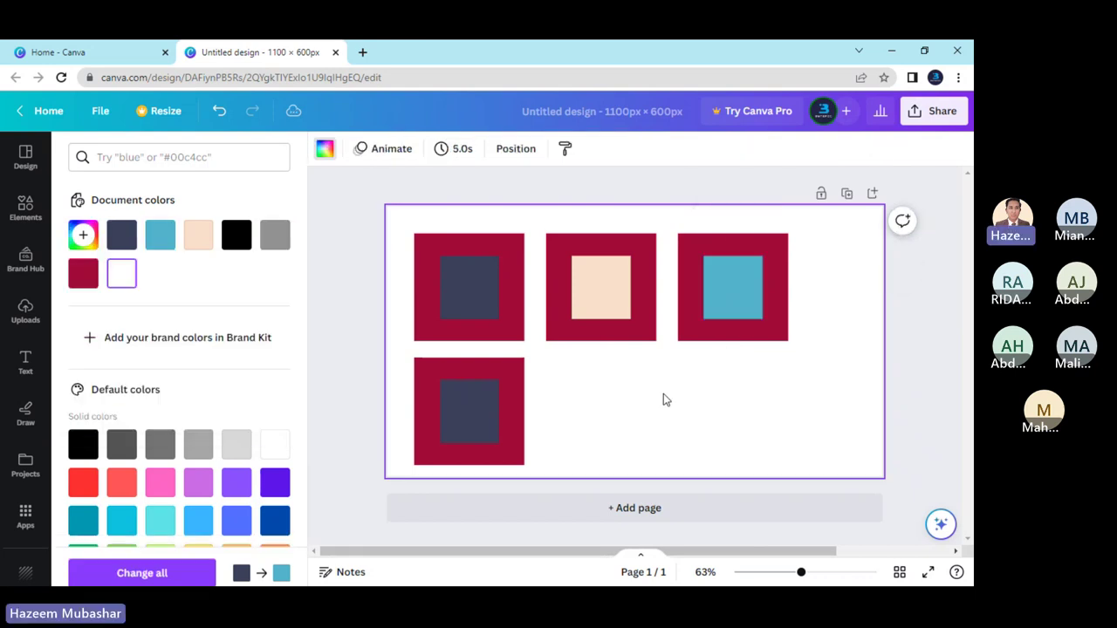
- Select the inner square of the second-row pair, switch to the color scheme PDF and copy the hex code 76BED0
click(470, 409)
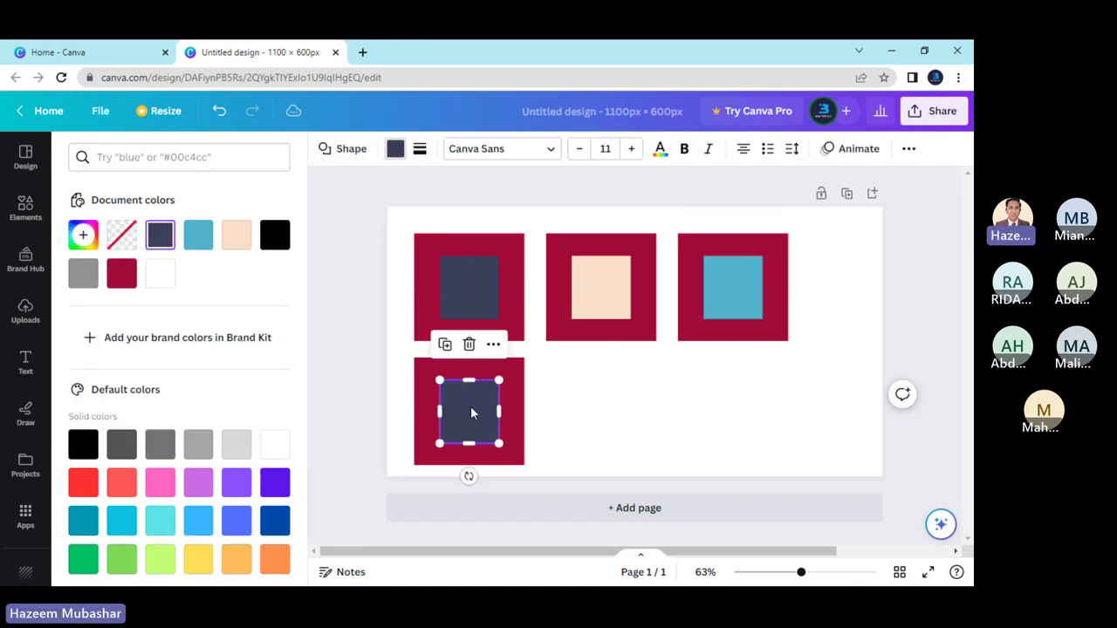
click(394, 149)
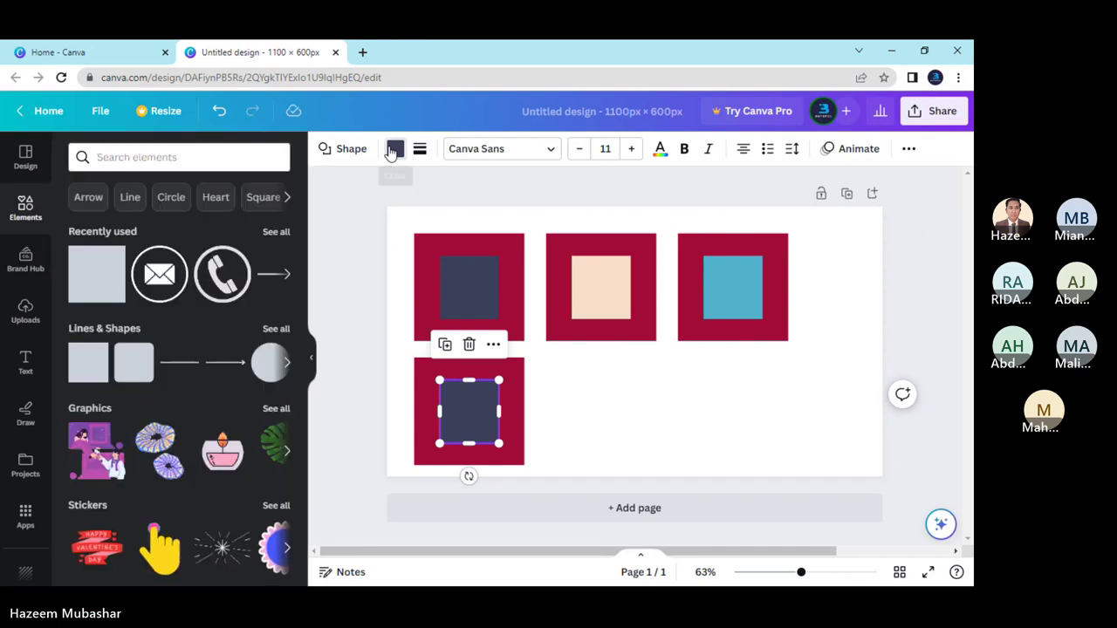
click(394, 149)
key(alt+Tab)
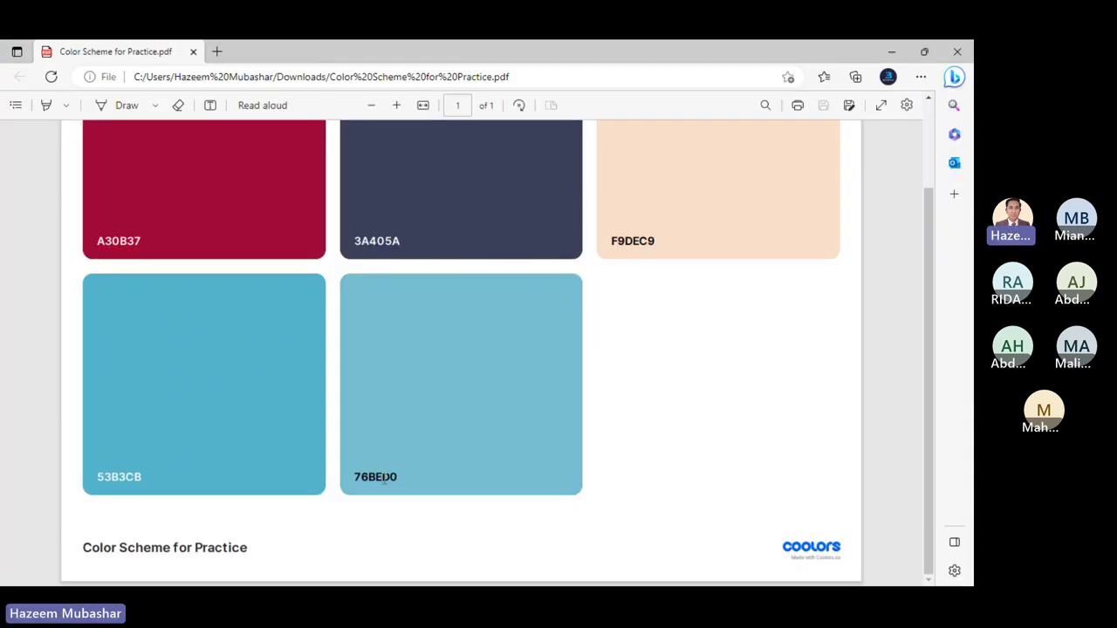
drag(400, 477, 329, 479)
key(ctrl+c)
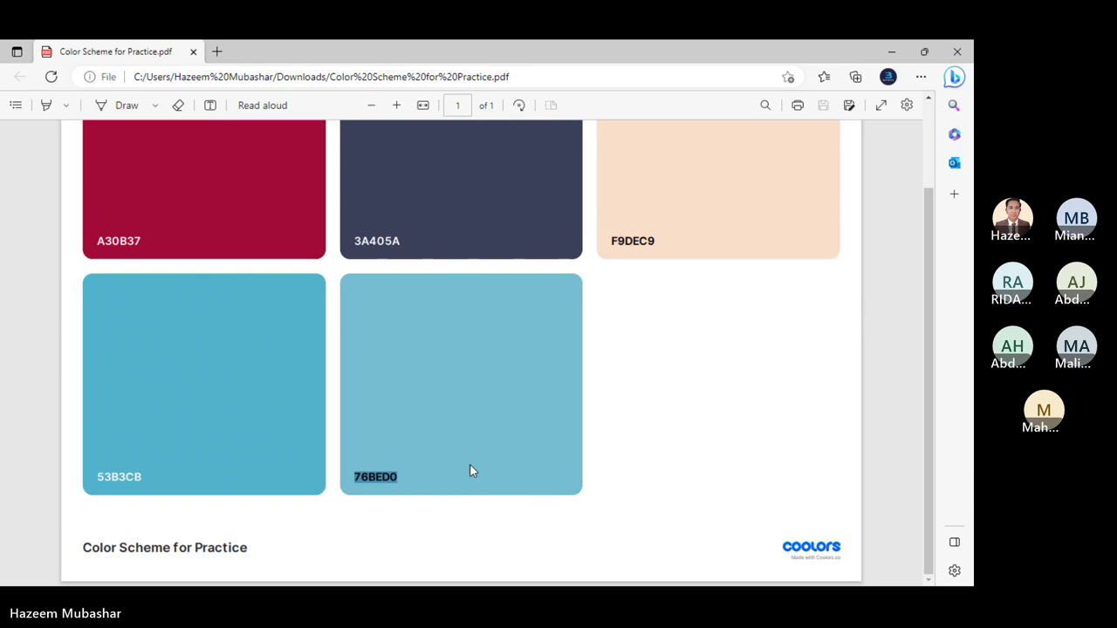
- Return to the Canva design and fill the second-row pair's inner square with the custom solid color #76BED0
key(alt+Tab)
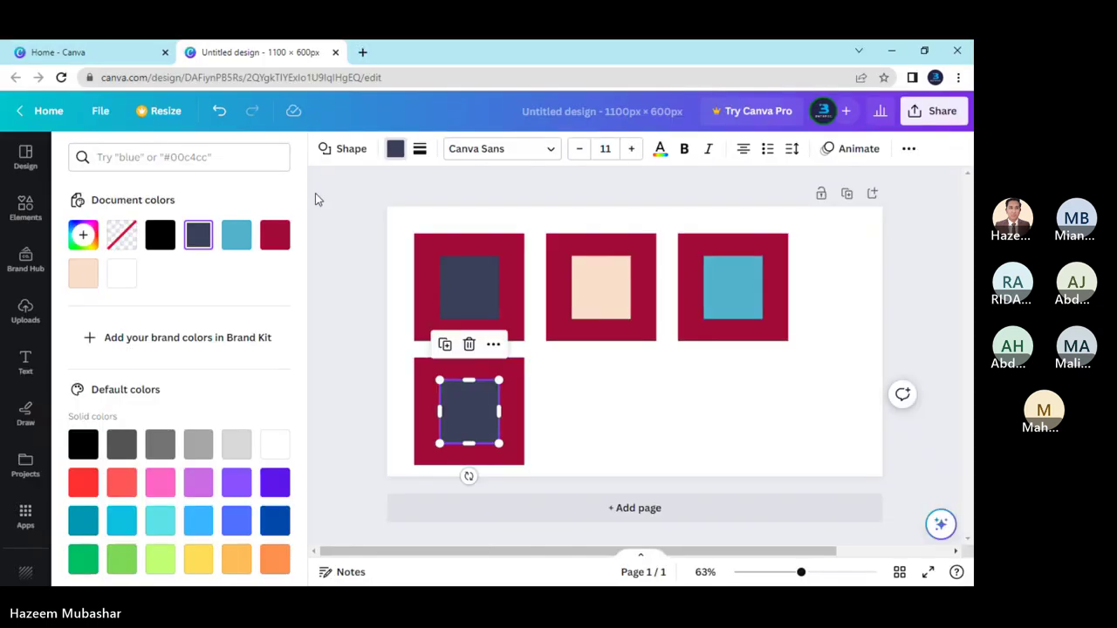
click(83, 235)
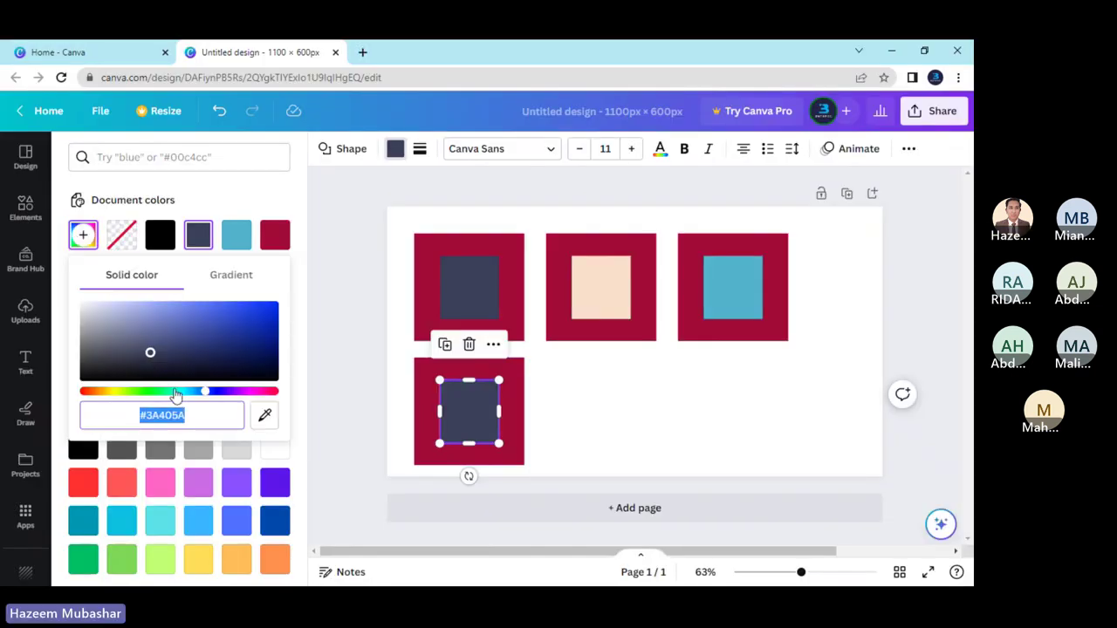
key(ctrl+v)
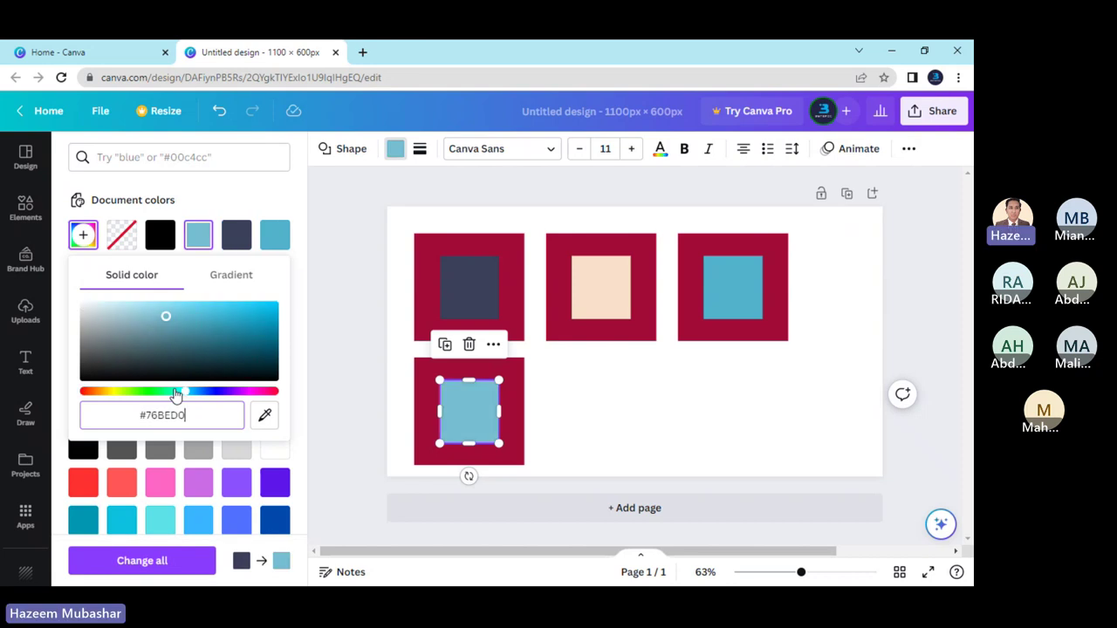
click(562, 412)
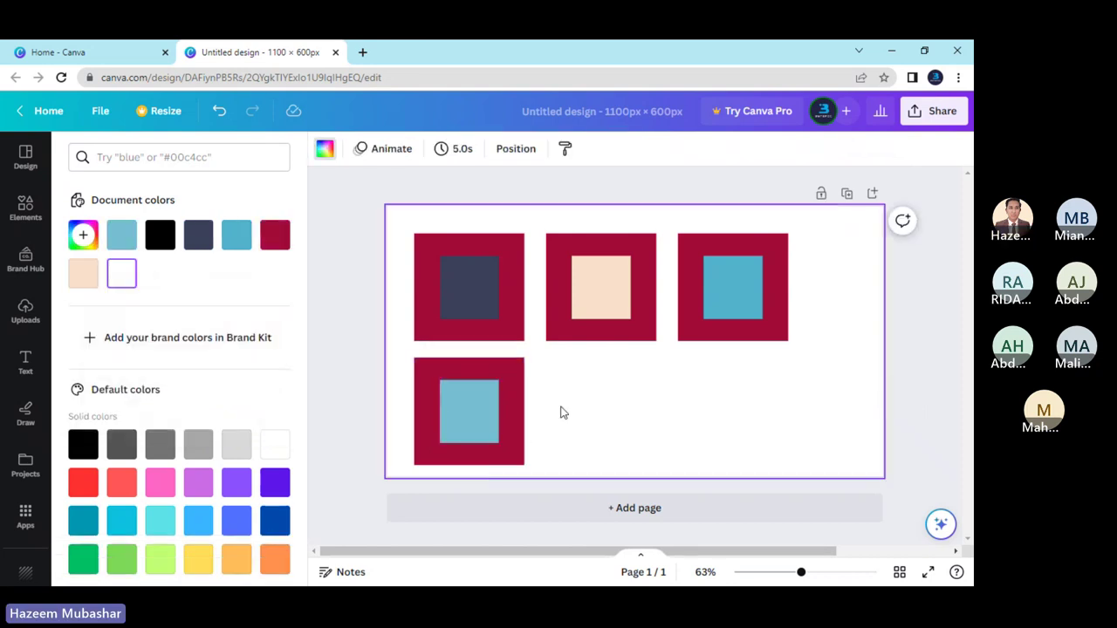
key(alt+Tab)
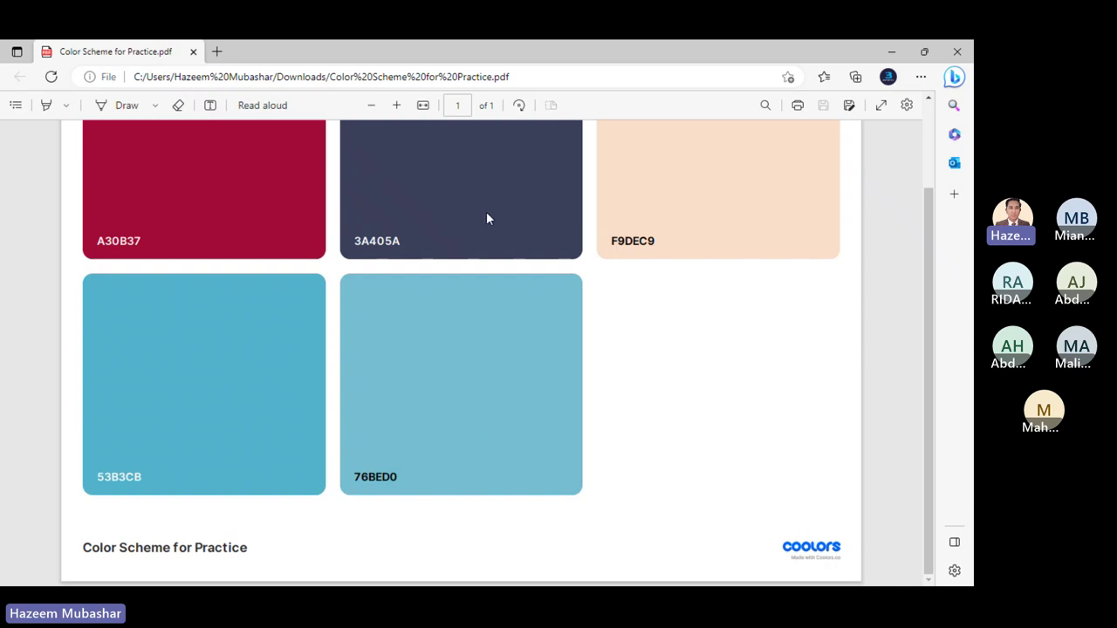
key(alt+Tab)
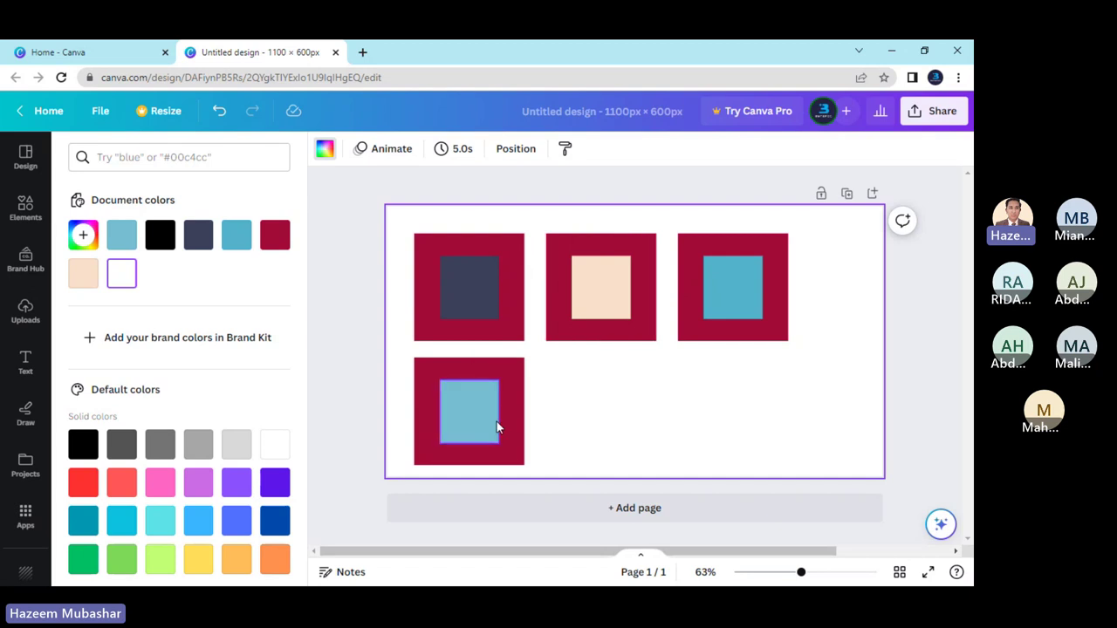
- Select all four pairs of nested squares and shift them together slightly to the right on the page
drag(586, 461, 486, 314)
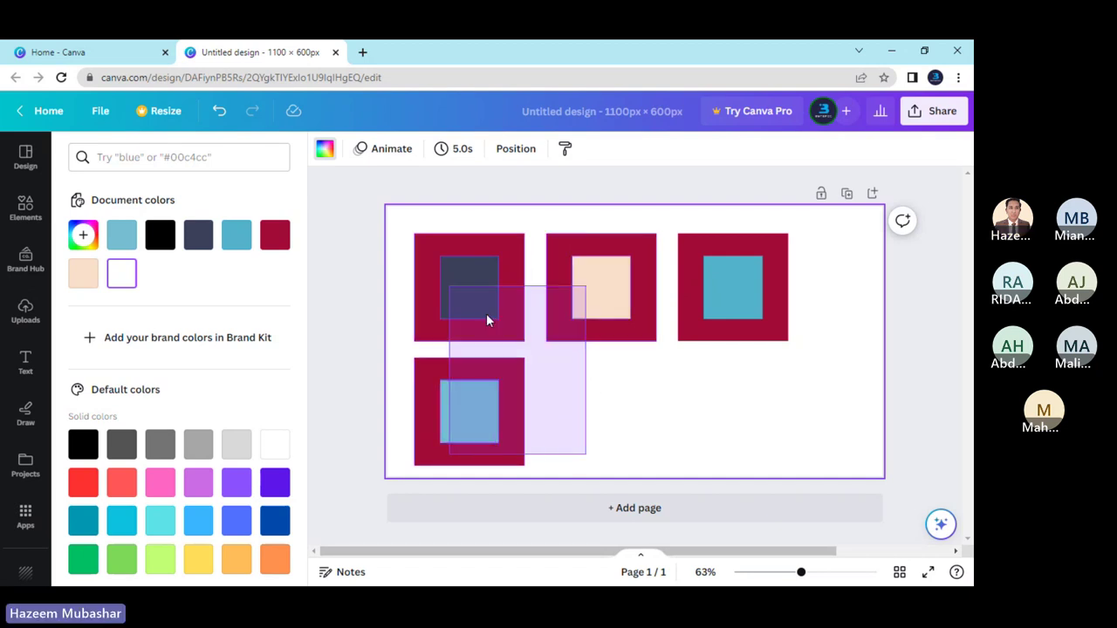
drag(809, 431, 427, 245)
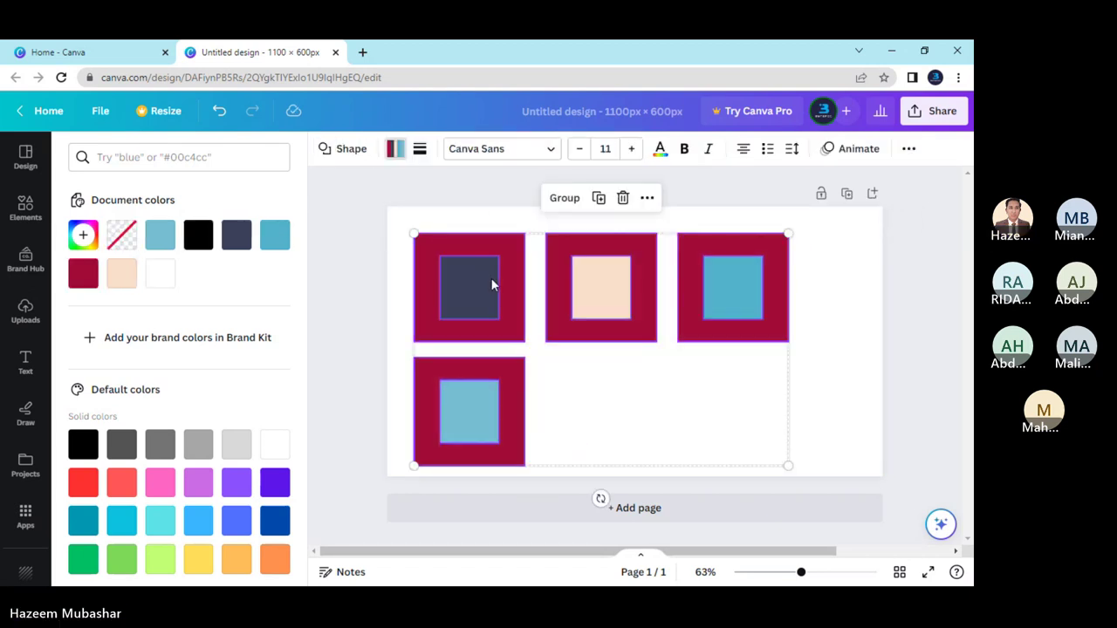
drag(491, 280, 511, 280)
click(673, 404)
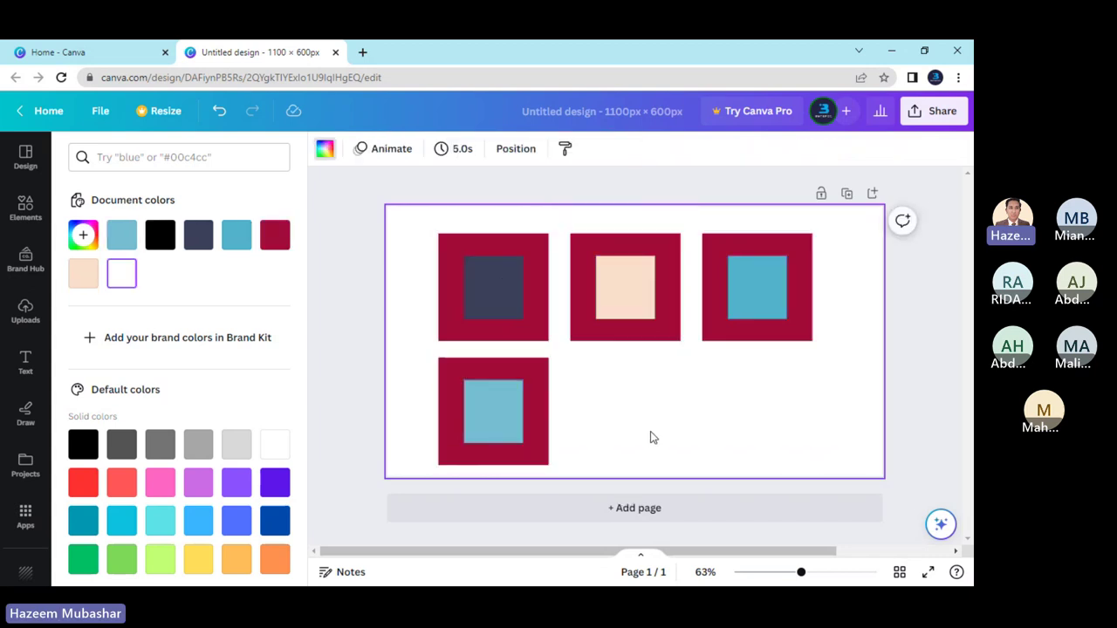
key(alt+Tab)
scroll(427, 372, up, 2)
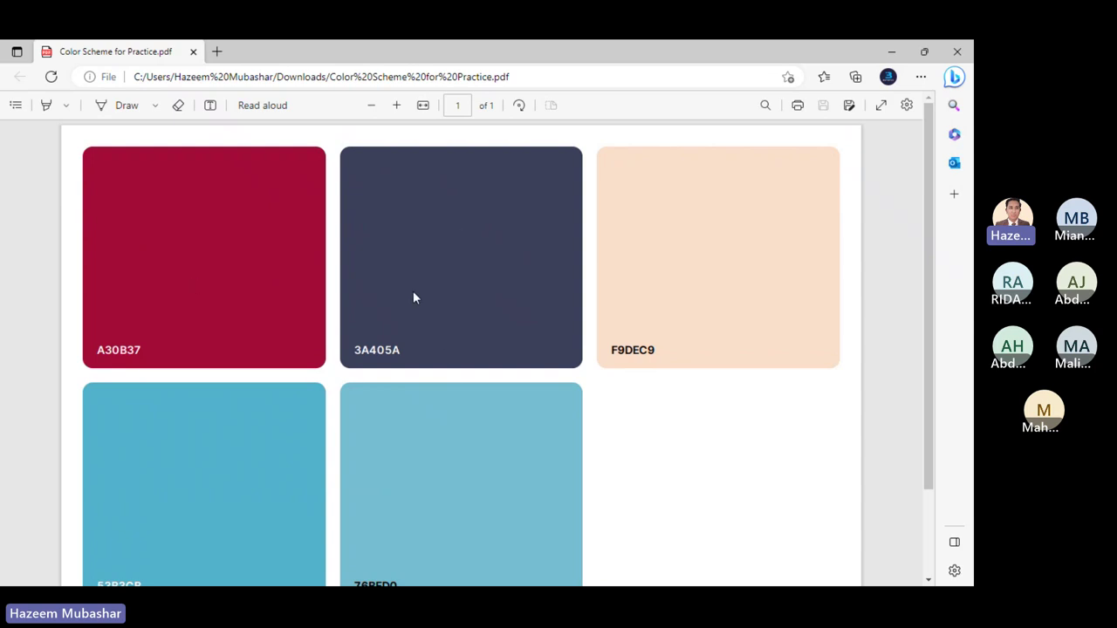
key(alt+Tab)
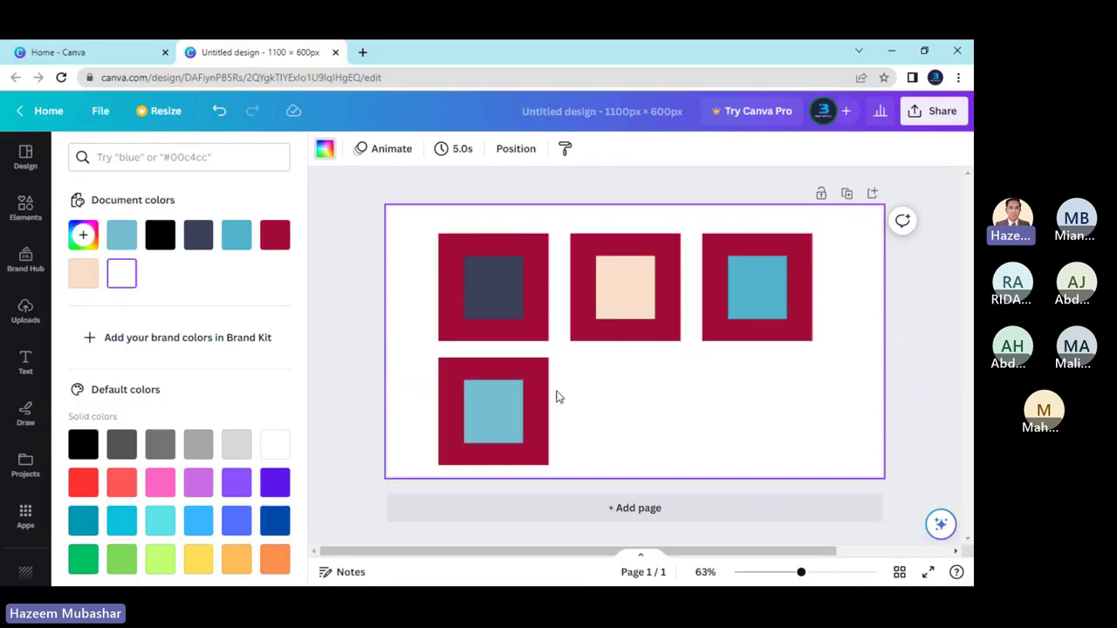
click(605, 509)
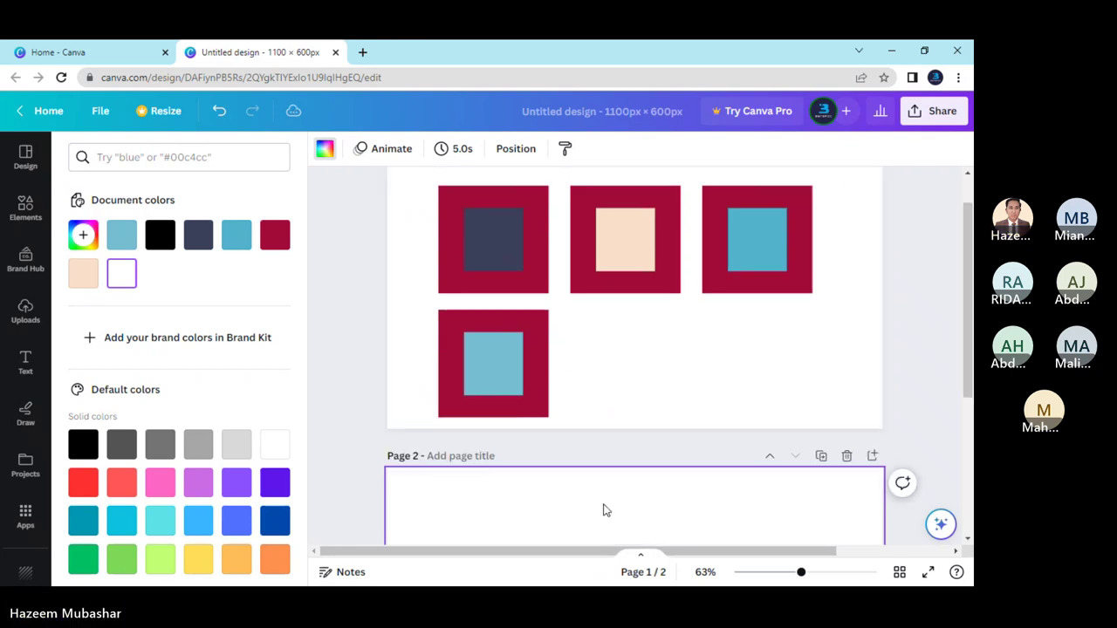
scroll(481, 407, up, 2)
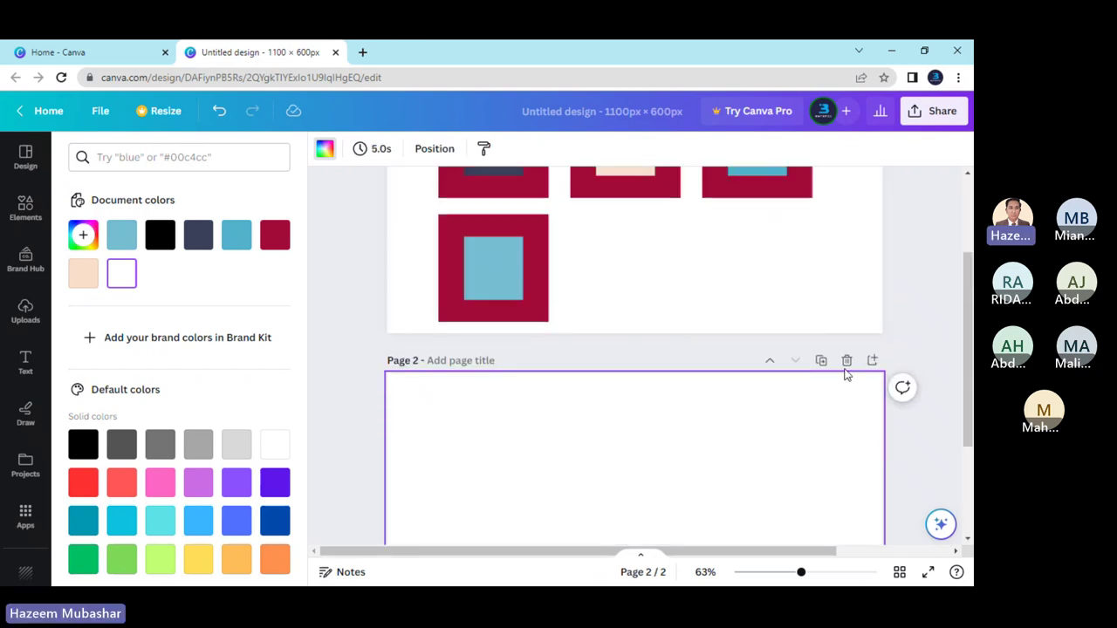
scroll(793, 440, up, 3)
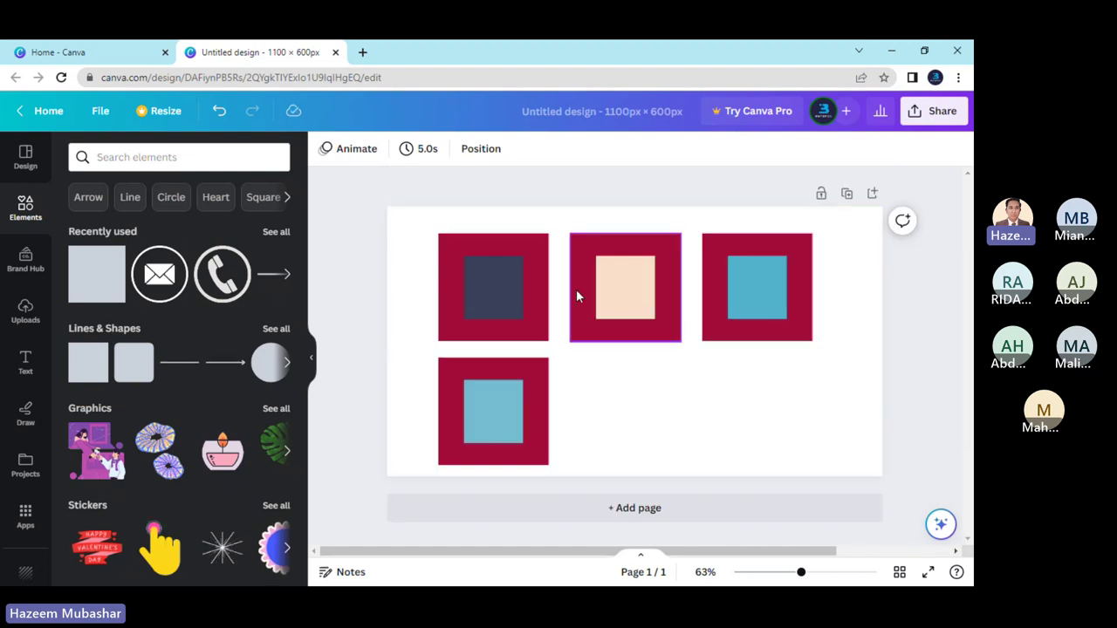
- Move all four pairs of nested squares slightly up together and duplicate the page
drag(829, 464, 809, 413)
click(425, 217)
click(744, 421)
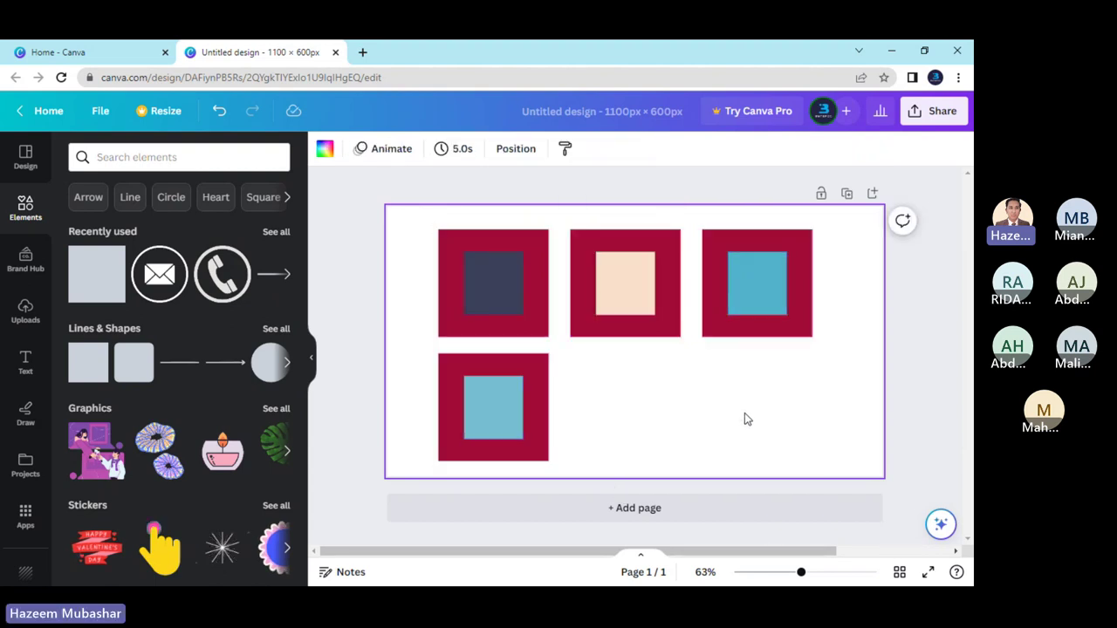
click(845, 194)
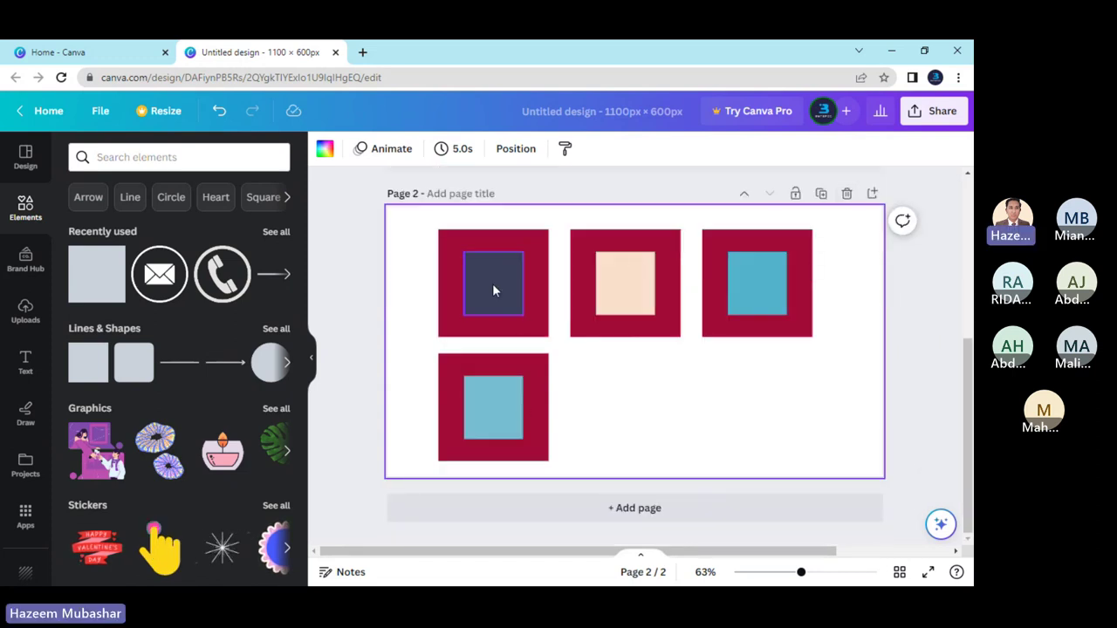
- On page 2, swap the first pair's colors: fill the outer square with #3A405A and the inner square with the dark red document color
click(537, 330)
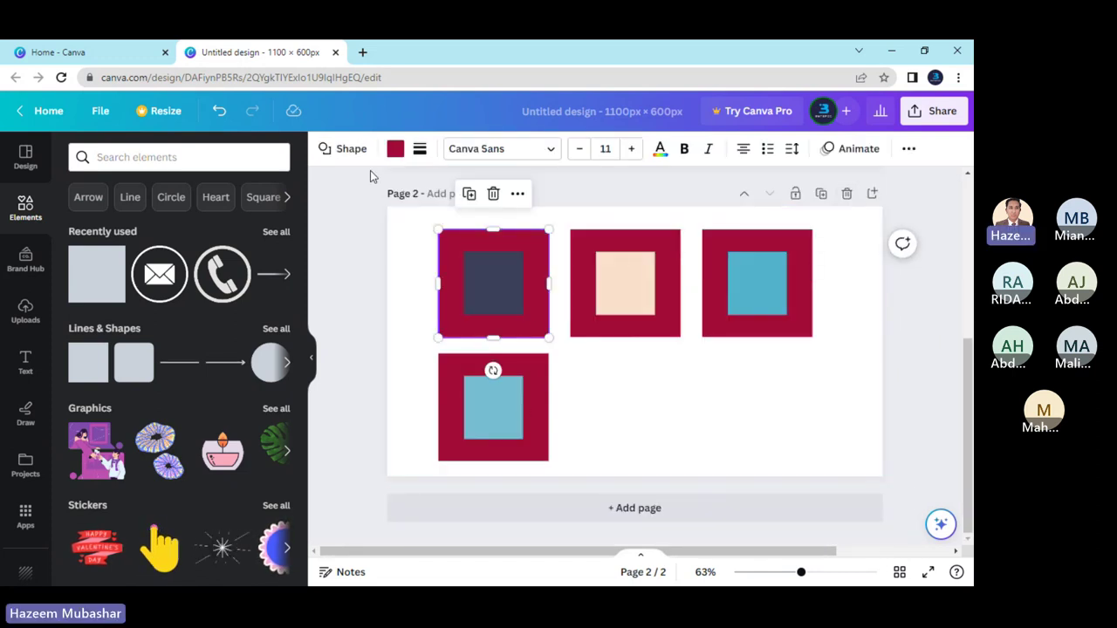
click(395, 148)
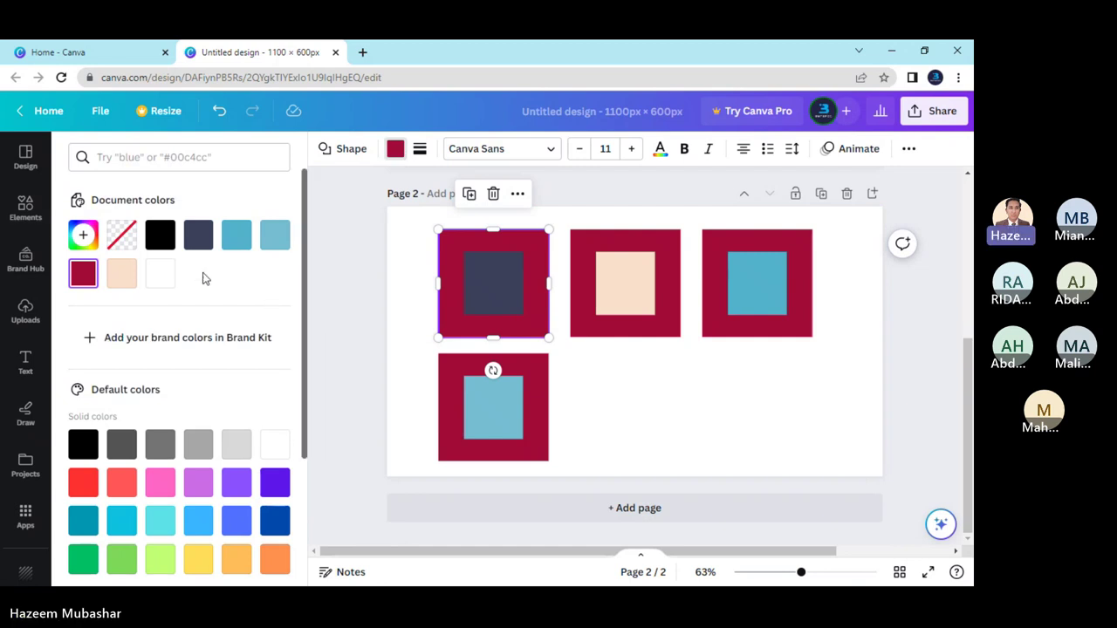
click(194, 238)
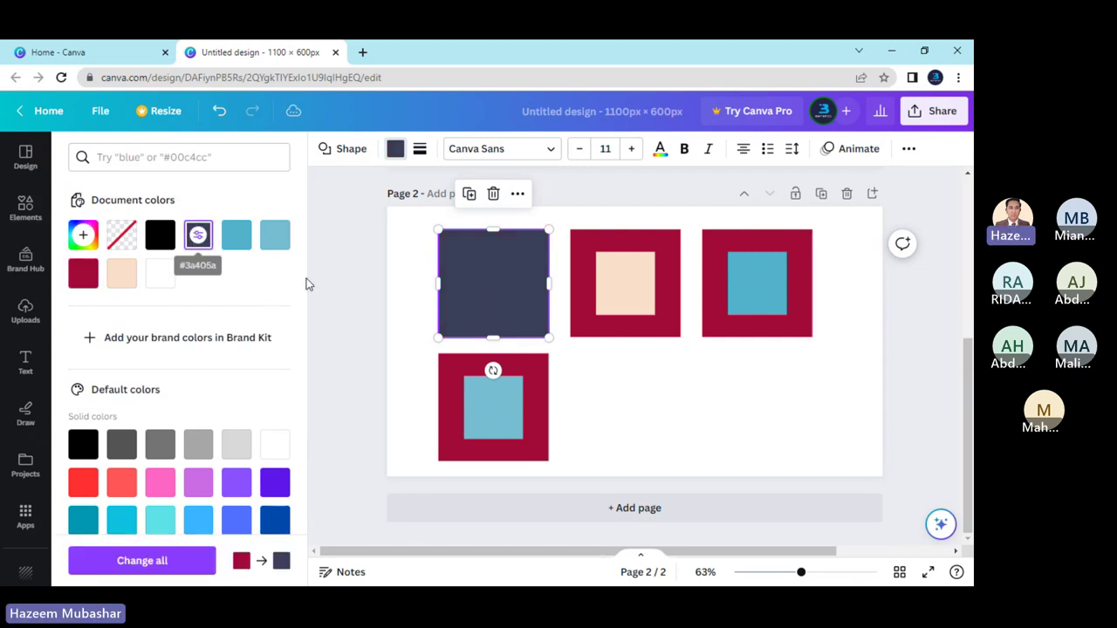
click(500, 281)
click(85, 279)
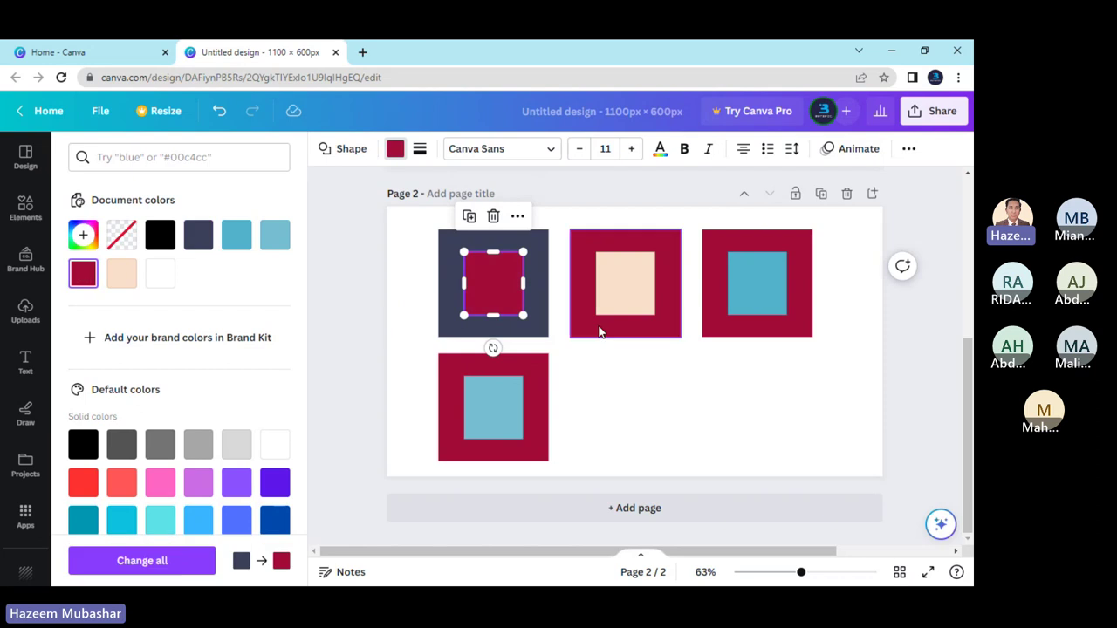
- Fill the outer squares of the other three pairs on page 2 with the dark navy document color #3A405A
click(599, 329)
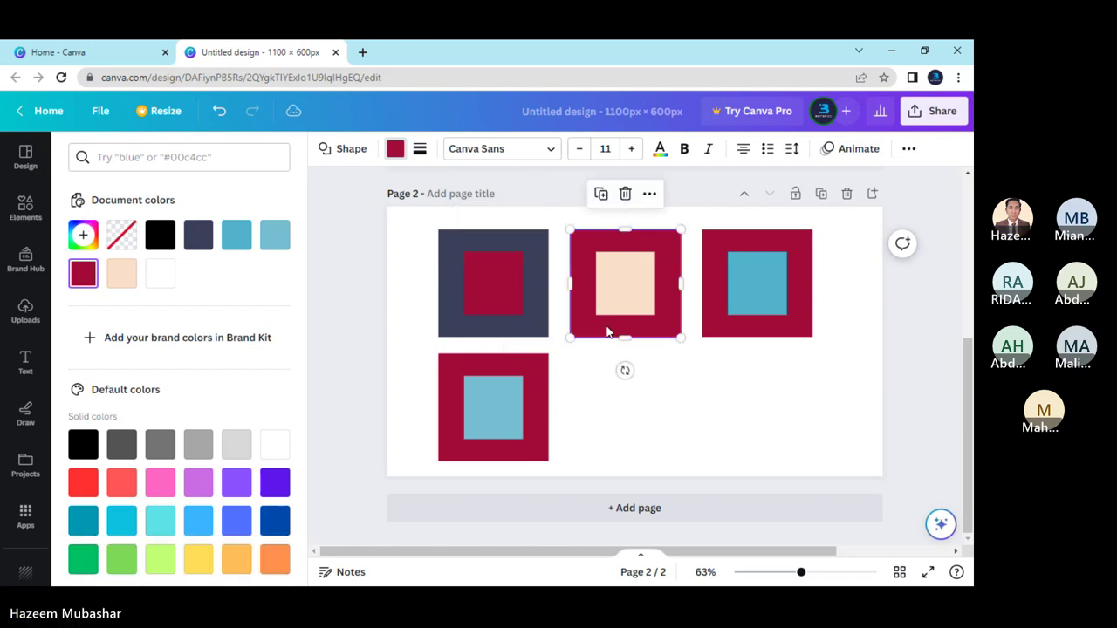
click(202, 247)
click(737, 323)
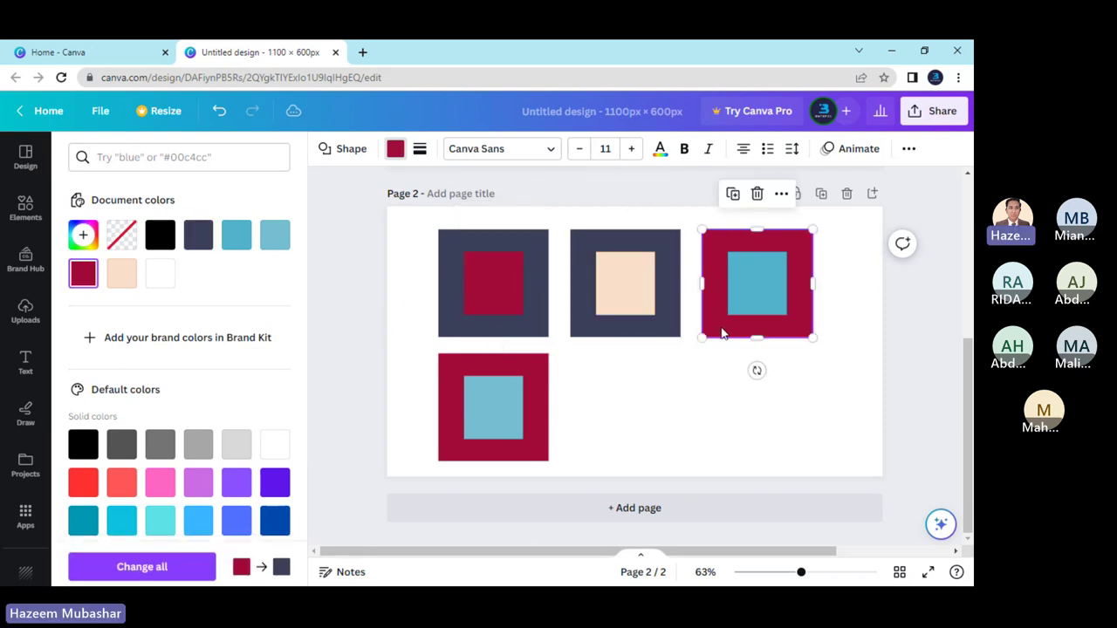
click(197, 240)
click(450, 378)
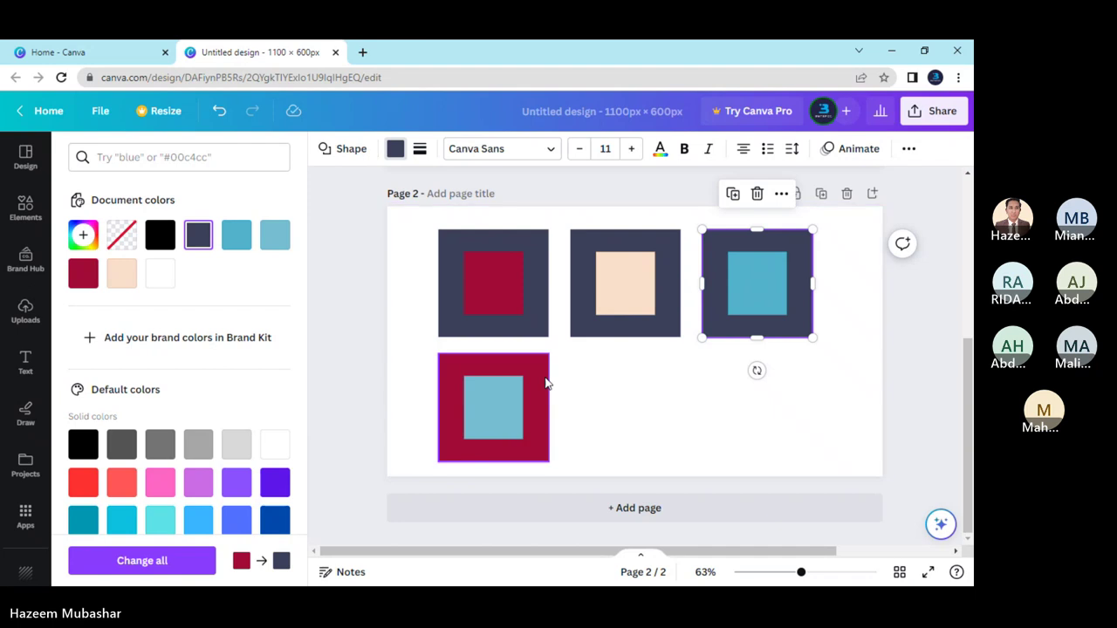
click(197, 235)
click(635, 418)
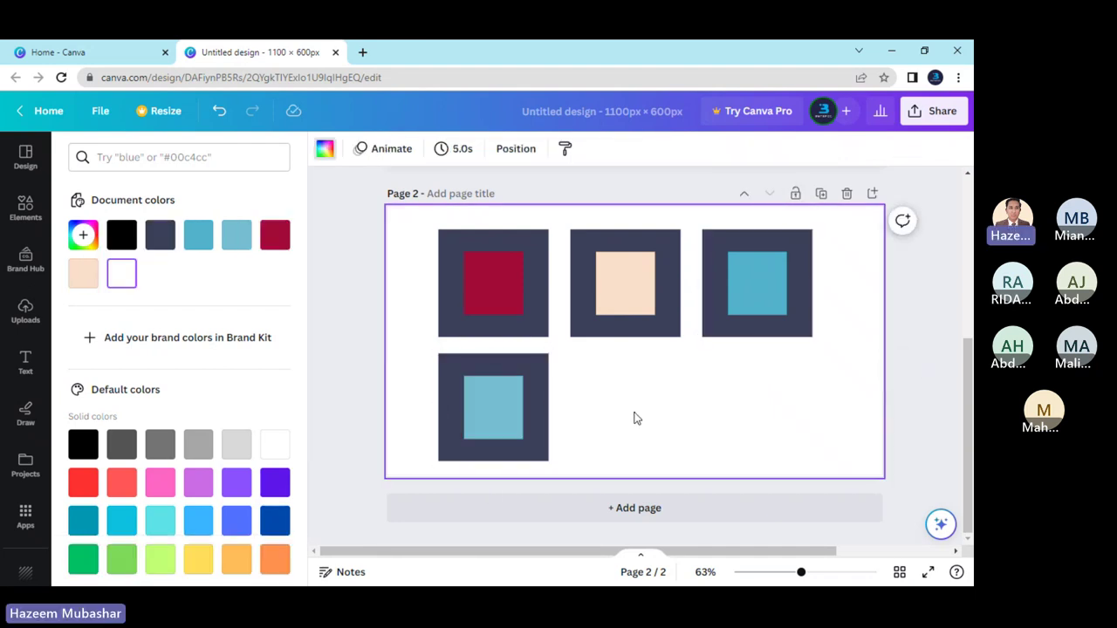
- Compare page 2's inner square colors one by one with the swatches in the Color Scheme for Practice PDF
key(alt+Tab)
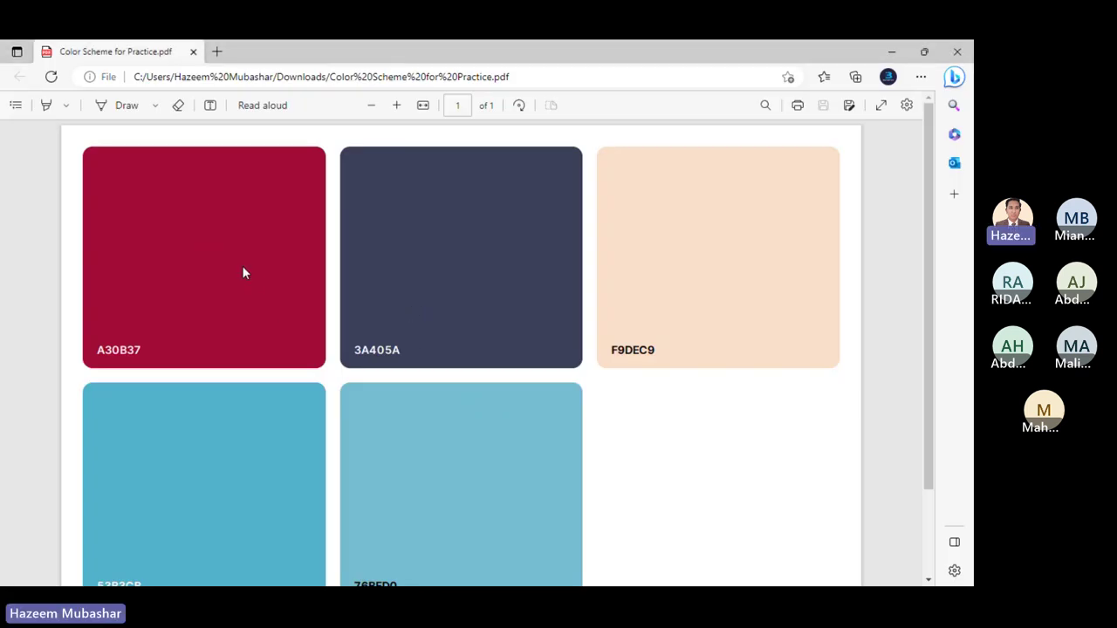
key(alt+Tab)
click(509, 289)
key(alt+Tab)
key(alt+Tab)
click(636, 287)
key(alt+Tab)
scroll(364, 454, down, 3)
key(alt+Tab)
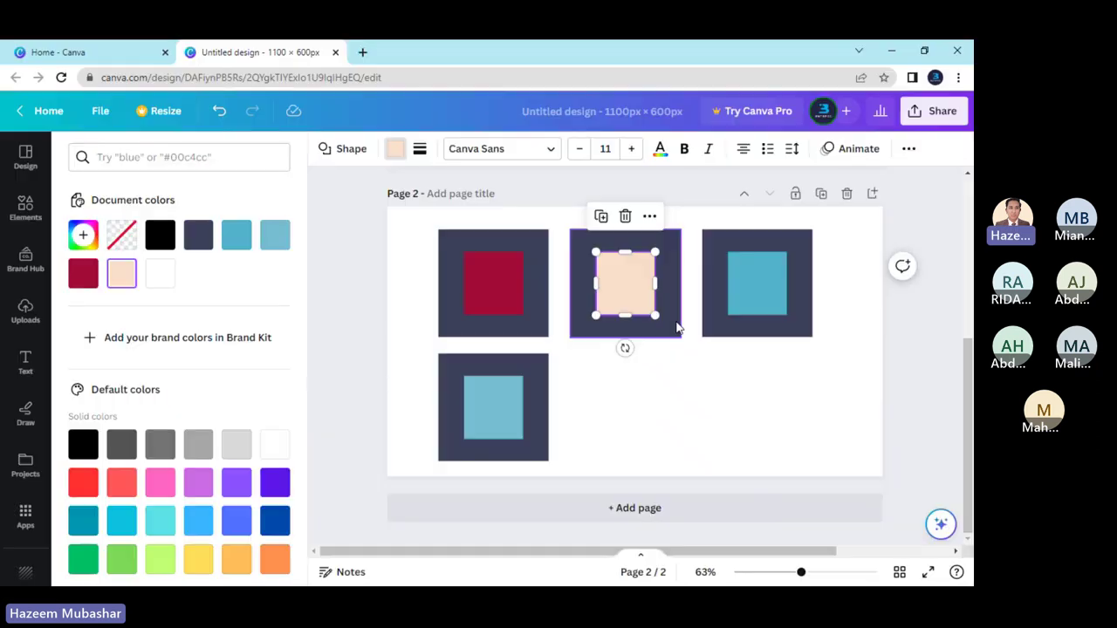
click(751, 280)
click(515, 410)
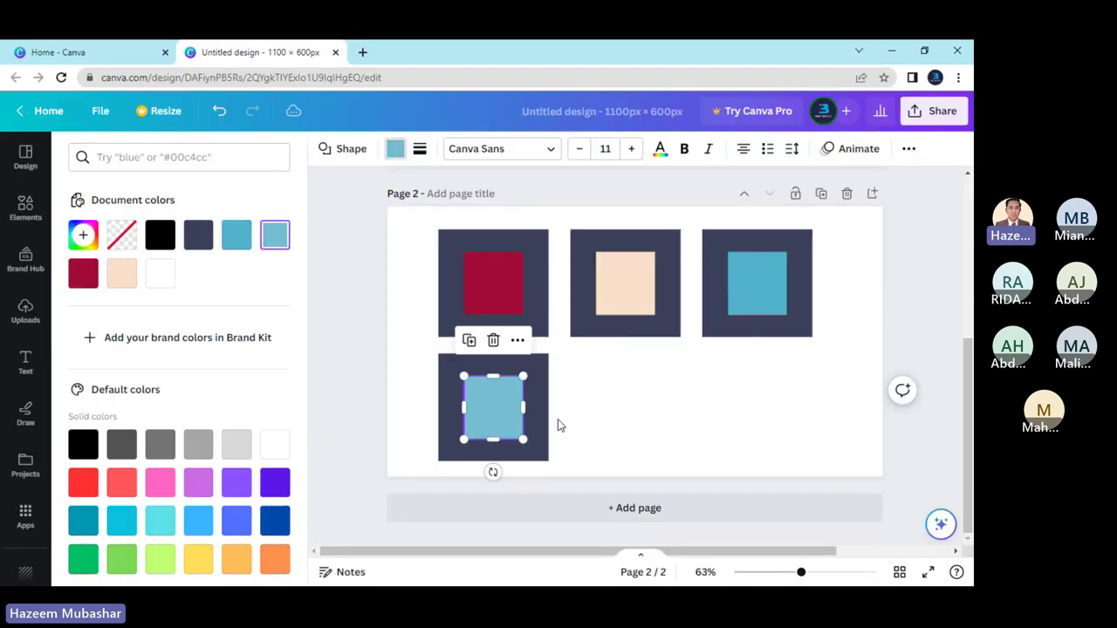
click(611, 426)
key(alt+Tab)
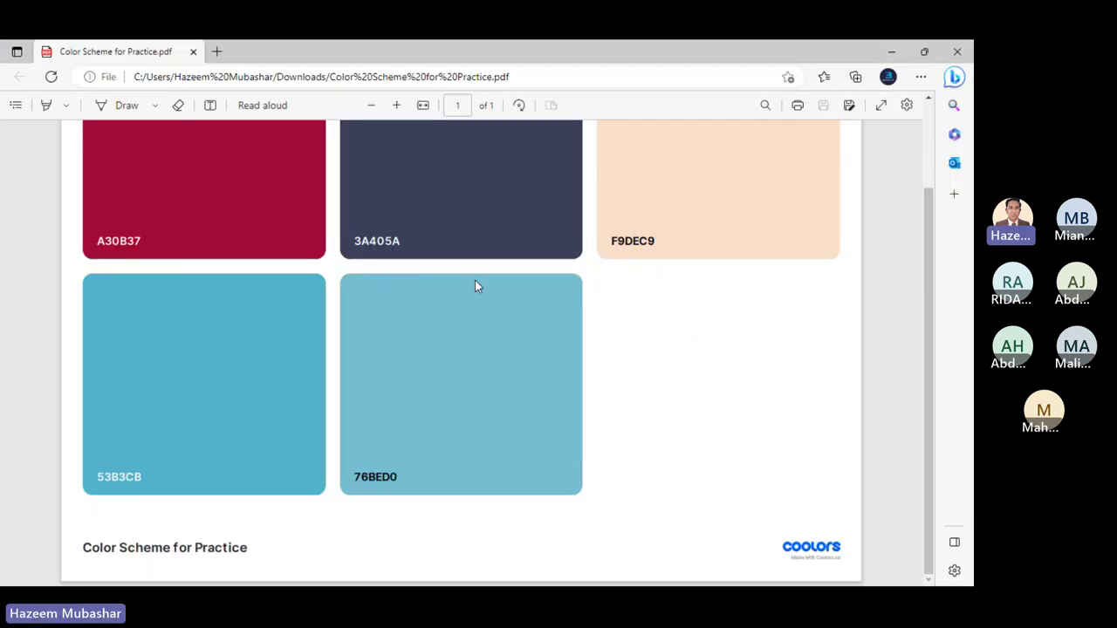
scroll(651, 361, up, 2)
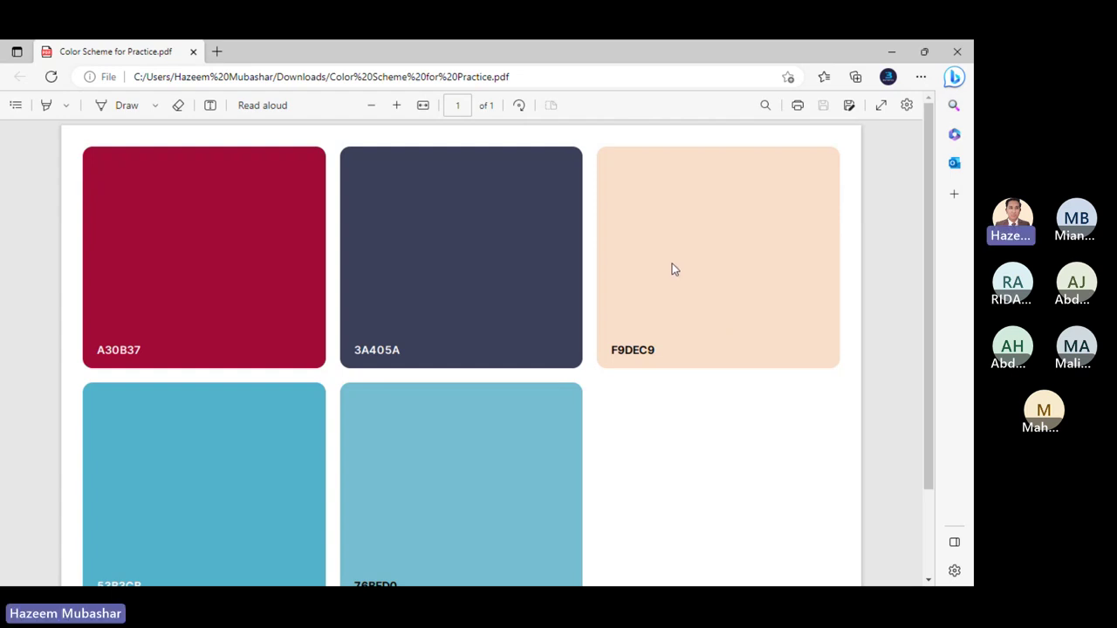
- Return to the Canva design, duplicate page 2, and fill the new page's first outer square with the peach document color #F9DEC9
key(alt+Tab)
scroll(631, 425, up, 2)
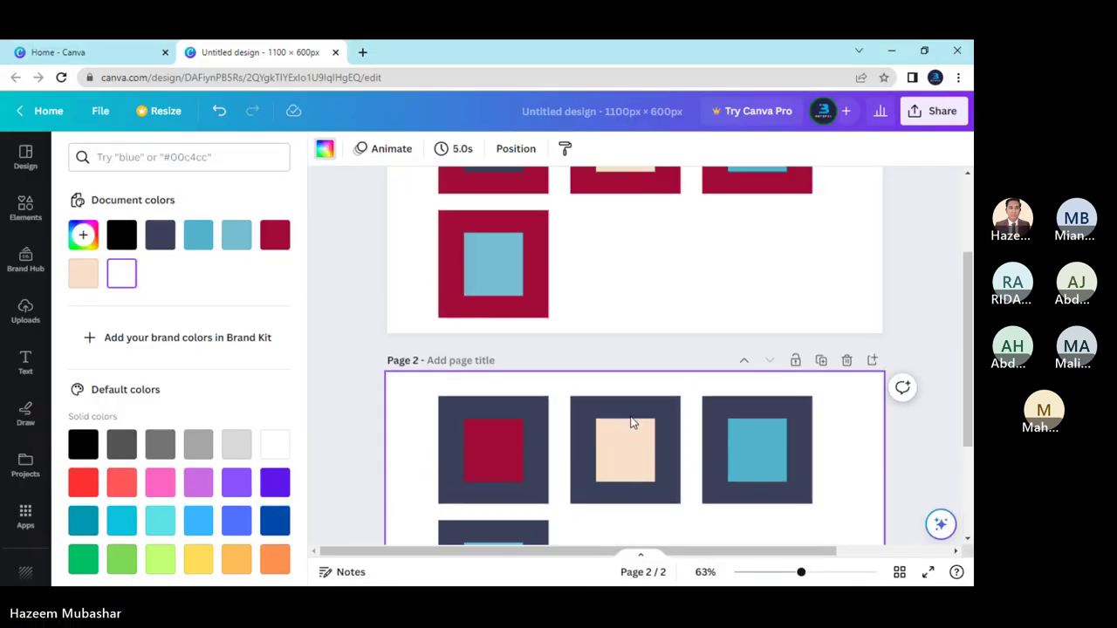
click(821, 363)
click(534, 331)
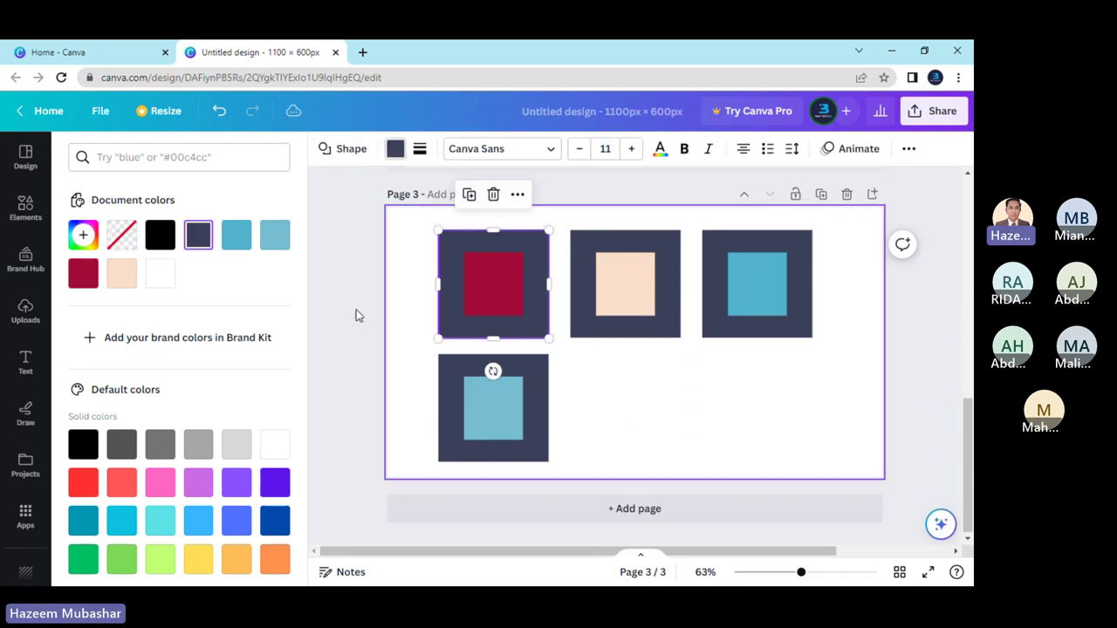
click(127, 283)
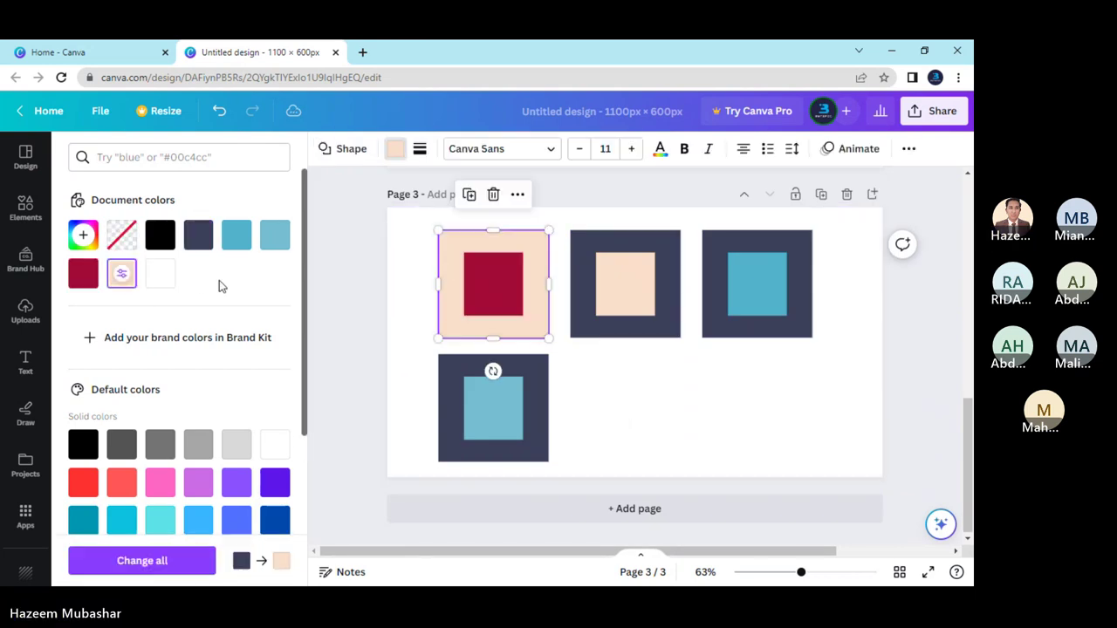
- Swap the second pair's colors on page 3: peach for the outer square and dark navy for the inner square
click(587, 315)
click(124, 276)
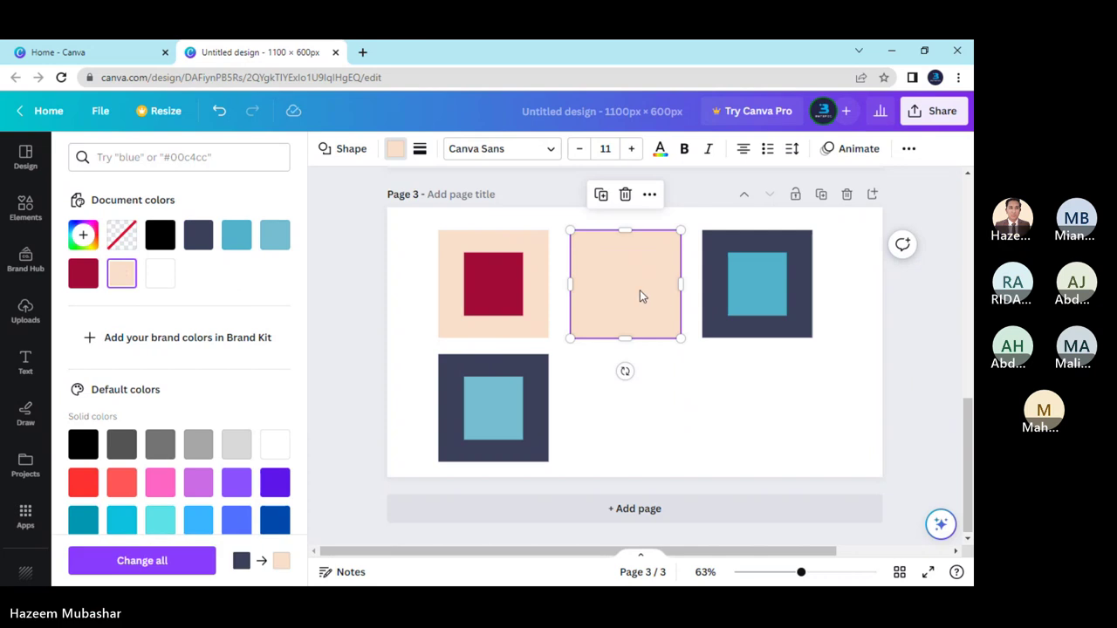
click(599, 293)
click(198, 235)
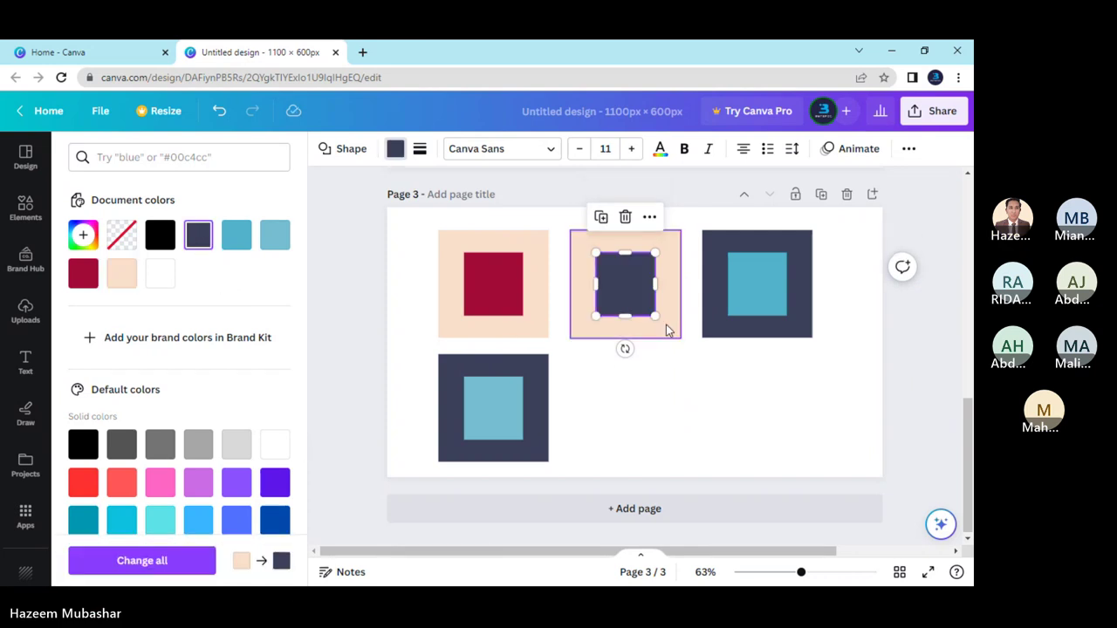
- Fill the outer squares of page 3's third and fourth pairs with the peach document color
click(708, 325)
click(121, 278)
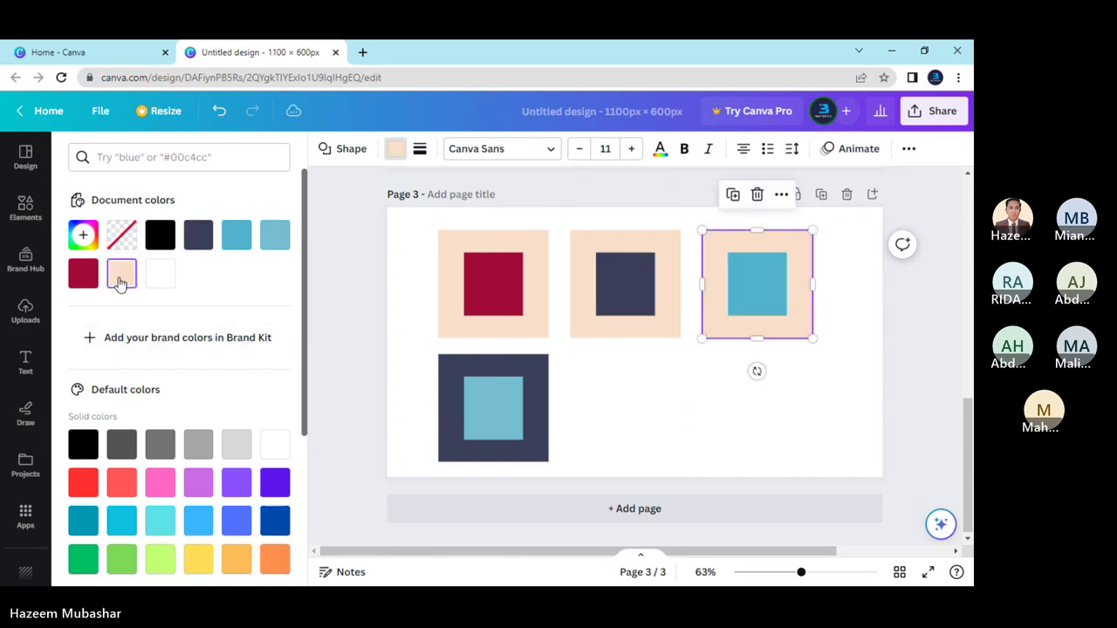
click(453, 410)
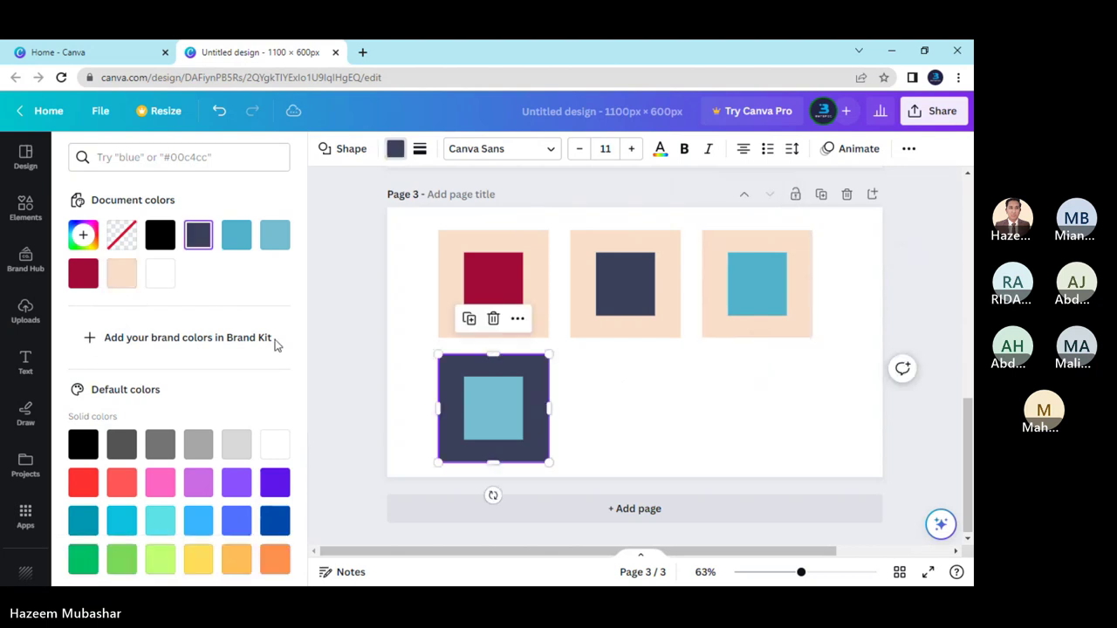
click(122, 278)
click(644, 415)
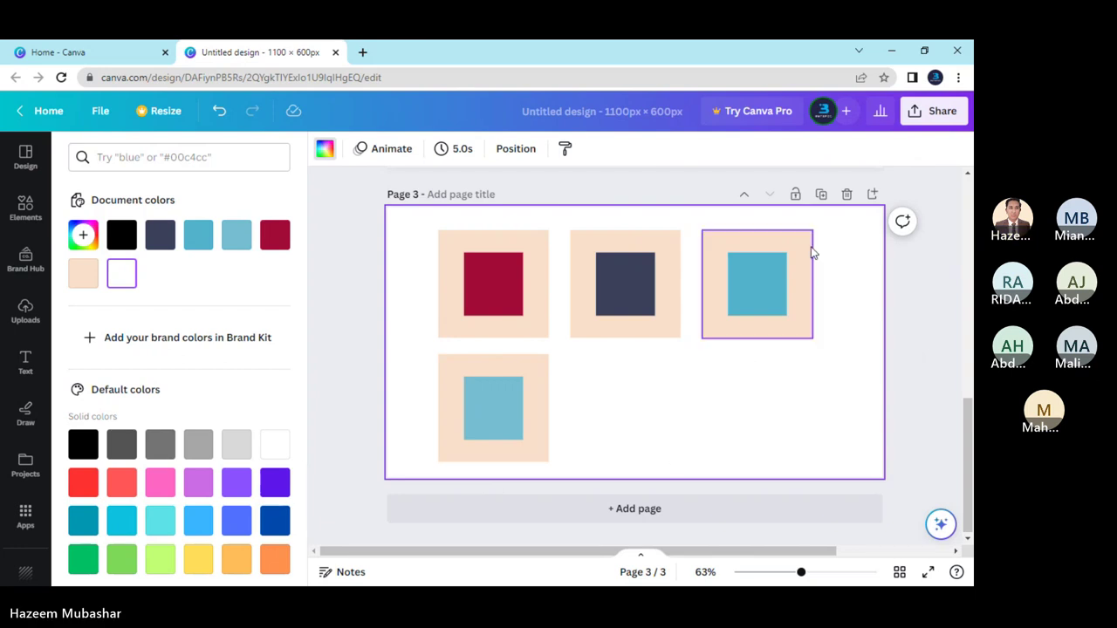
- Duplicate page 3, check the next swatch in the color scheme PDF, and fill page 4's first outer square with the blue #53B3CB
click(825, 194)
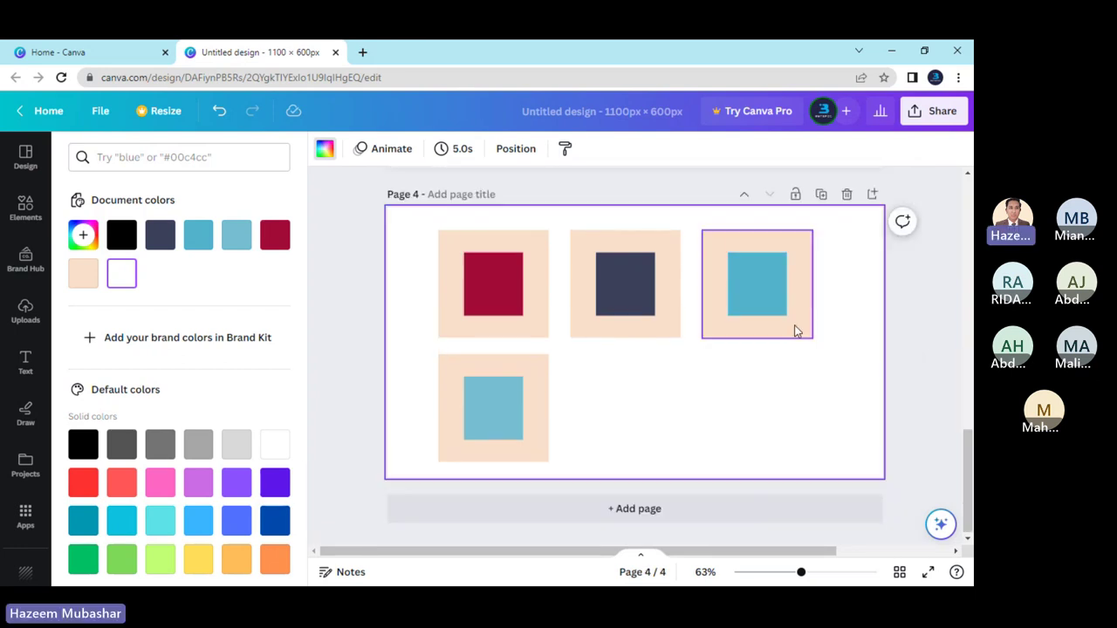
key(alt+Tab)
scroll(393, 357, down, 2)
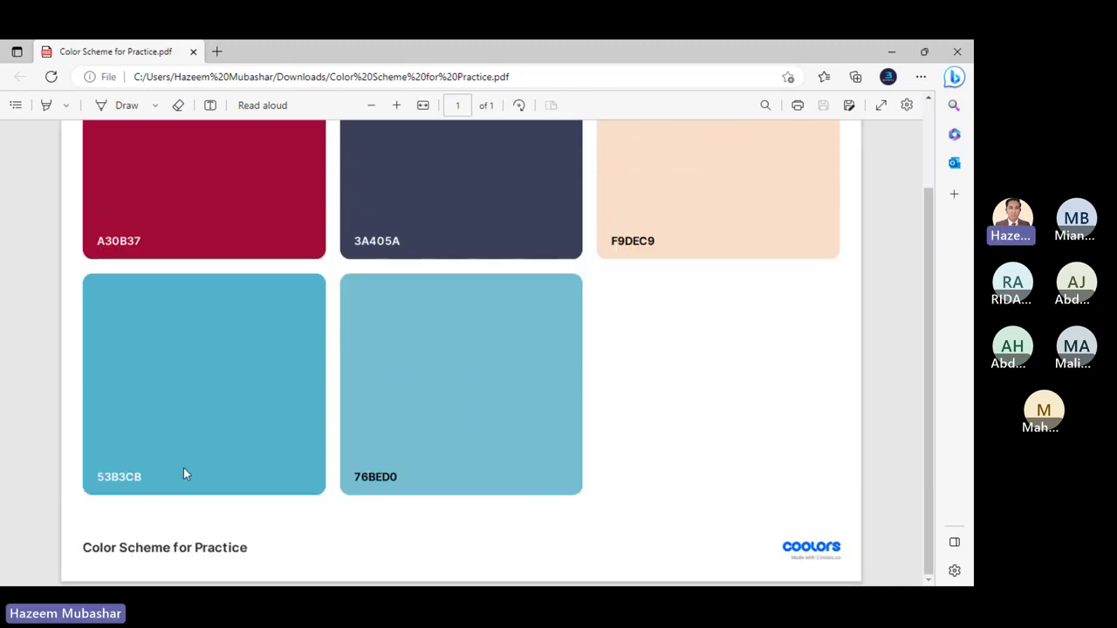
key(alt+Tab)
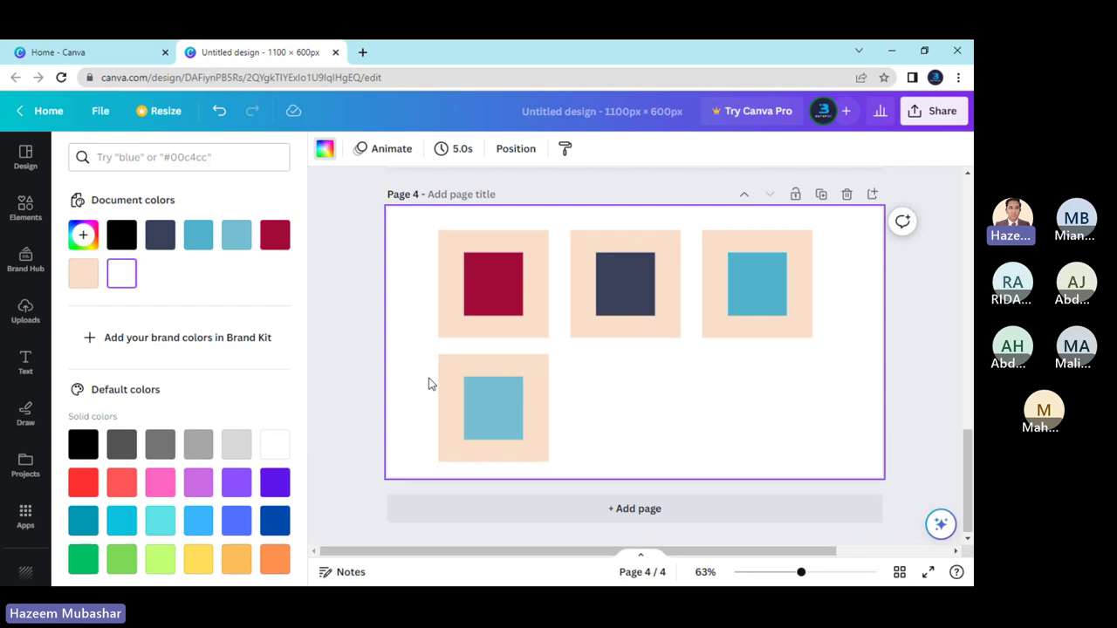
click(475, 338)
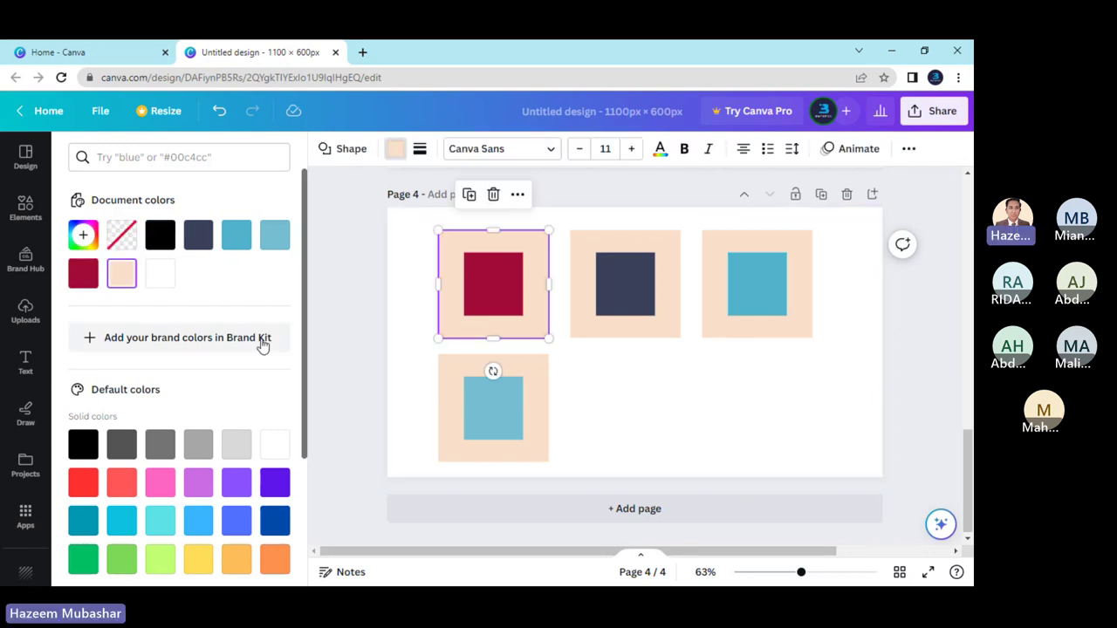
key(alt+Tab)
key(alt+Tab)
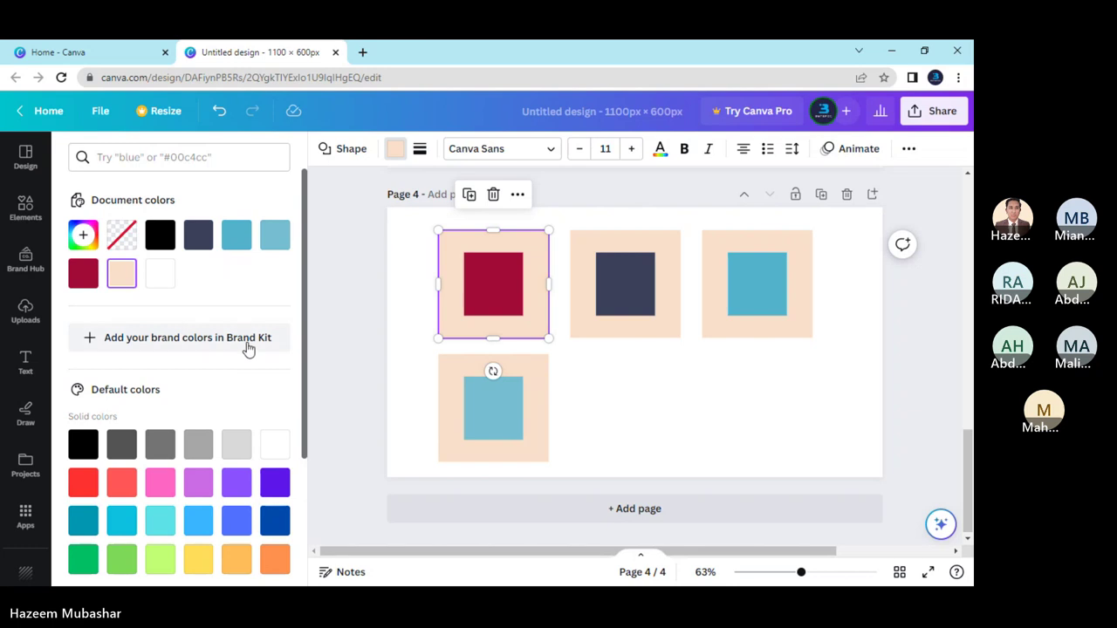
click(232, 240)
- Fill the other three outer squares on page 4 with the blue document color #53B3CB
click(611, 327)
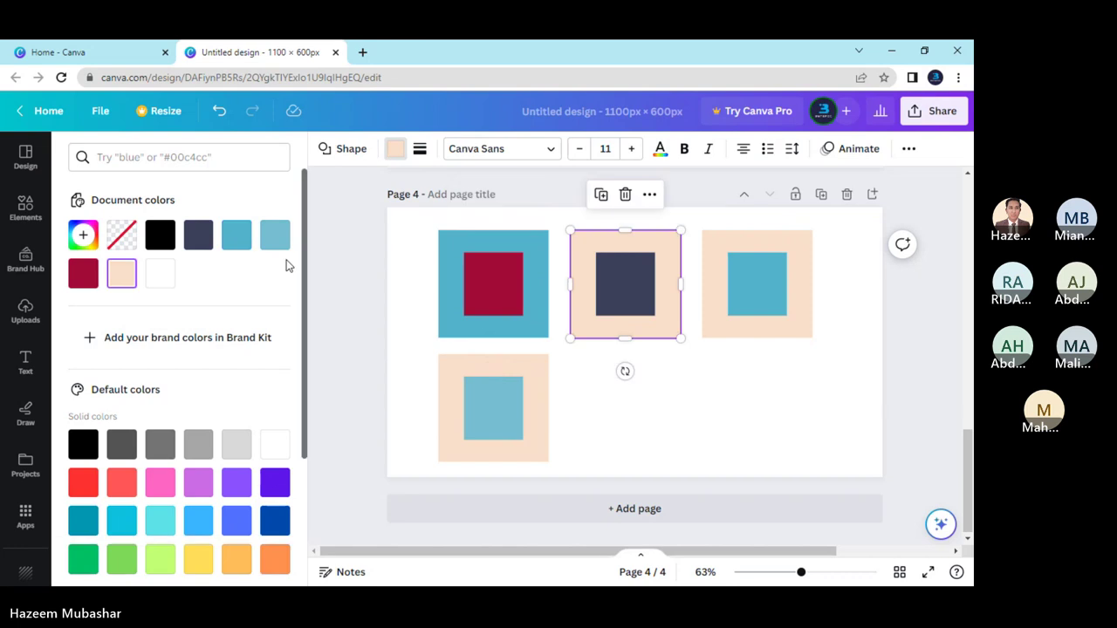
click(237, 235)
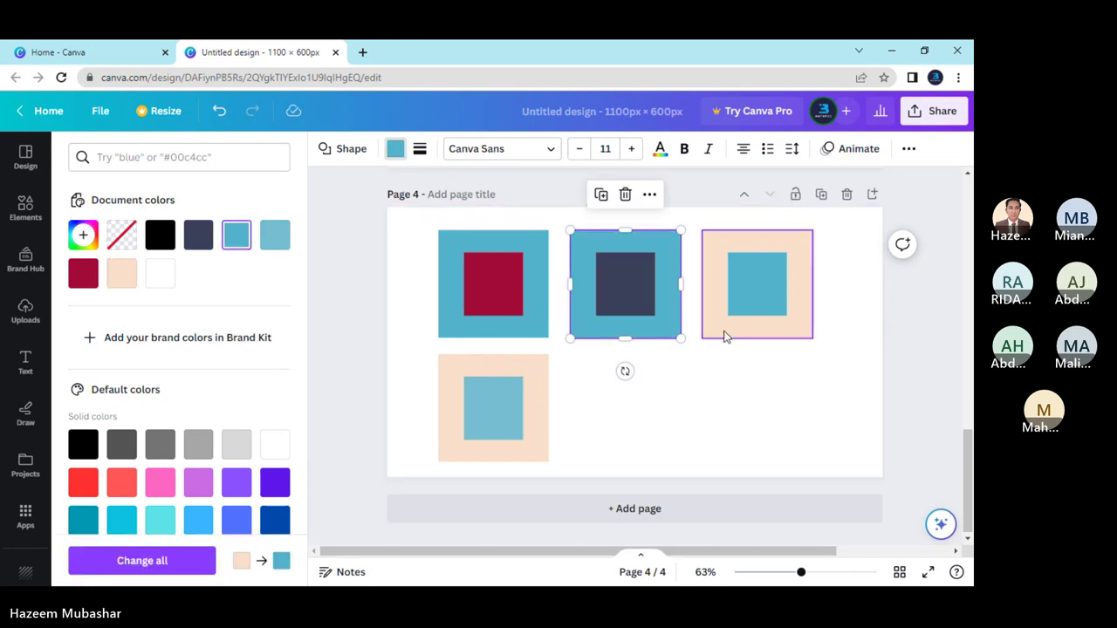
click(723, 337)
click(237, 235)
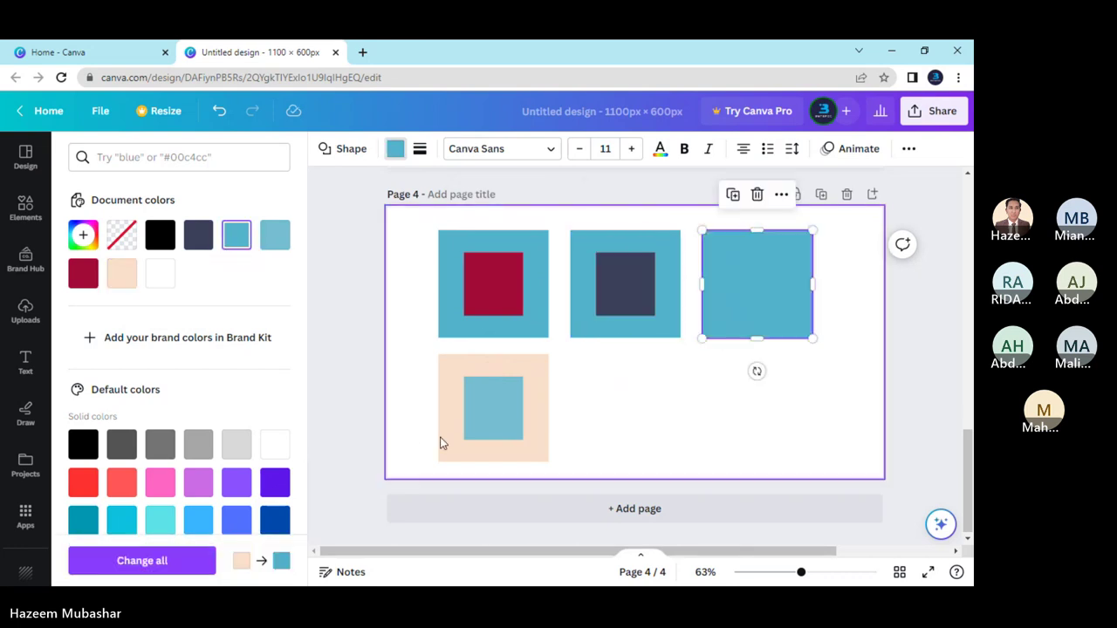
click(441, 444)
click(237, 235)
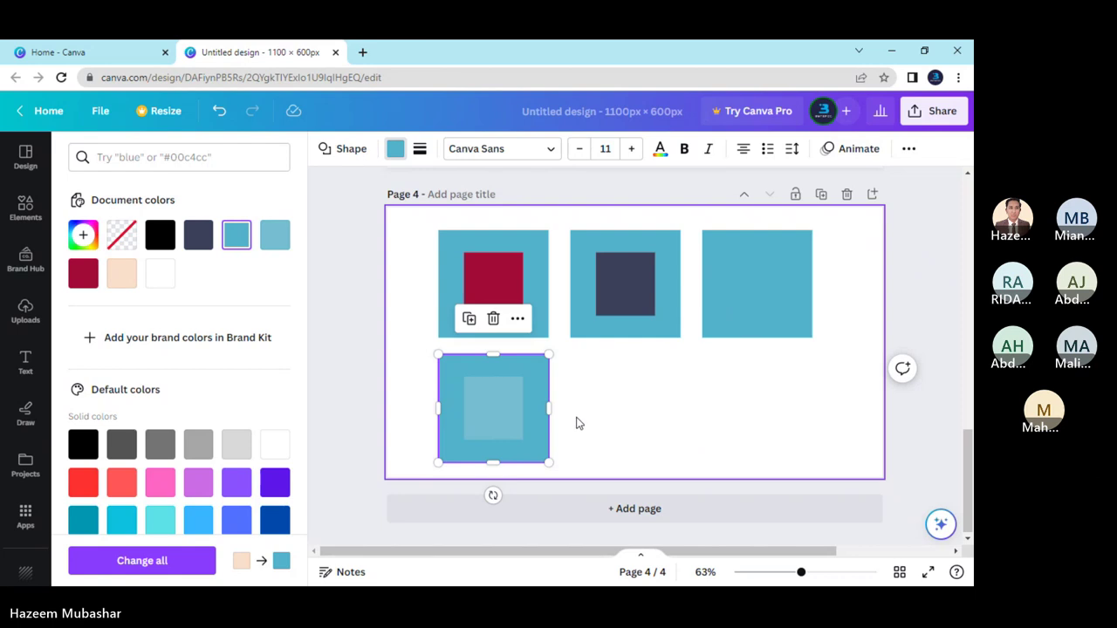
- Fill the third pair's inner square on page 4 with the peach document color
click(766, 300)
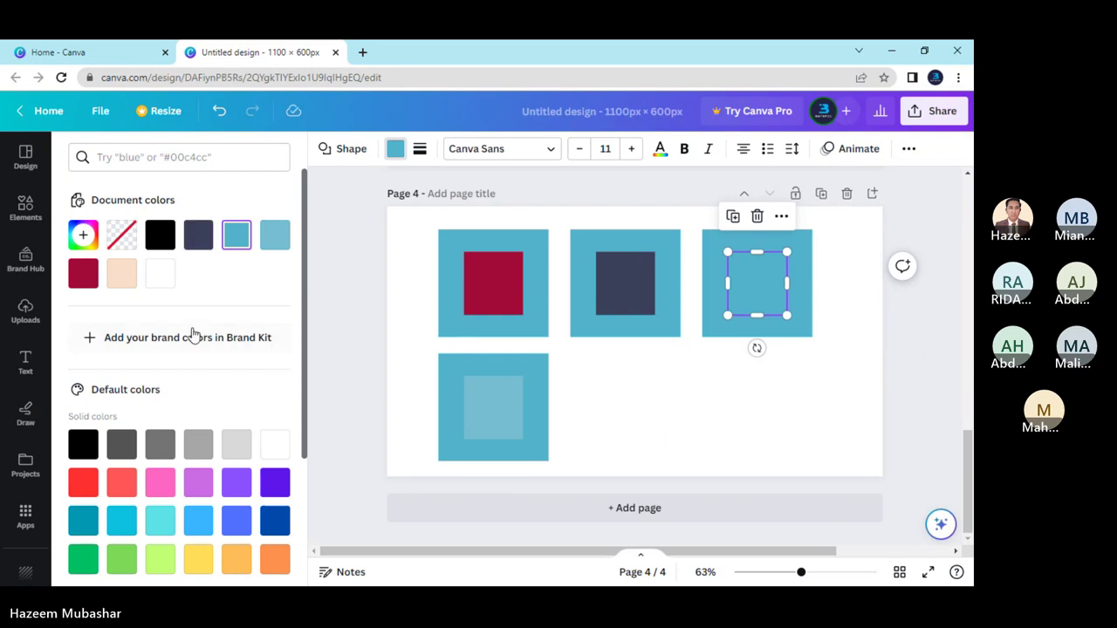
click(121, 273)
click(755, 422)
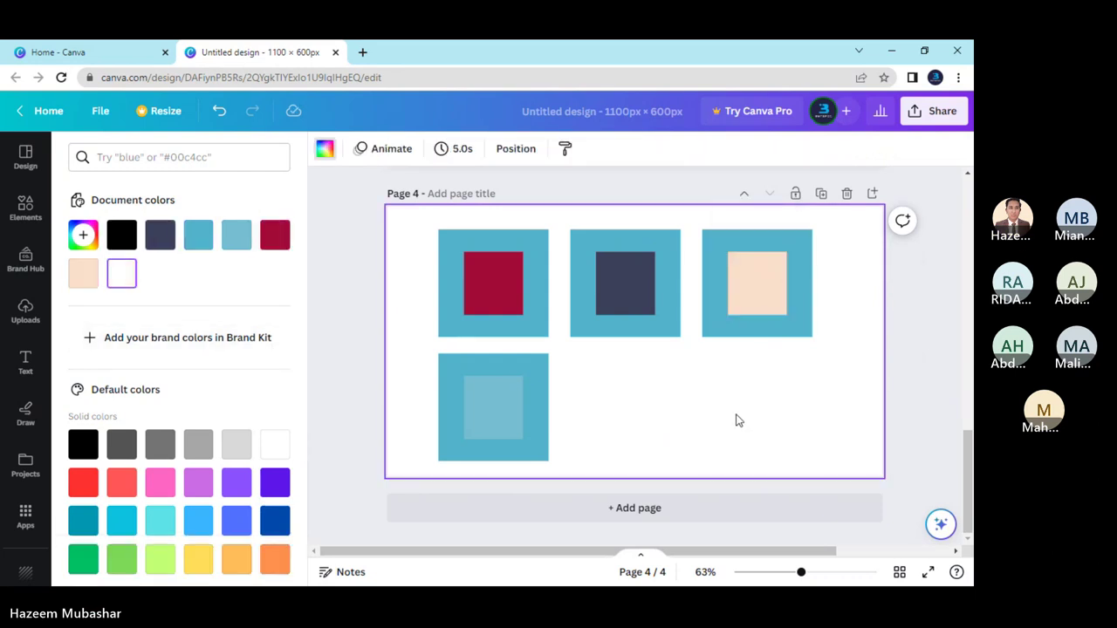
- Duplicate page 4 and fill the new page's first outer square with the lighter blue document color #76BED0
click(820, 196)
click(450, 325)
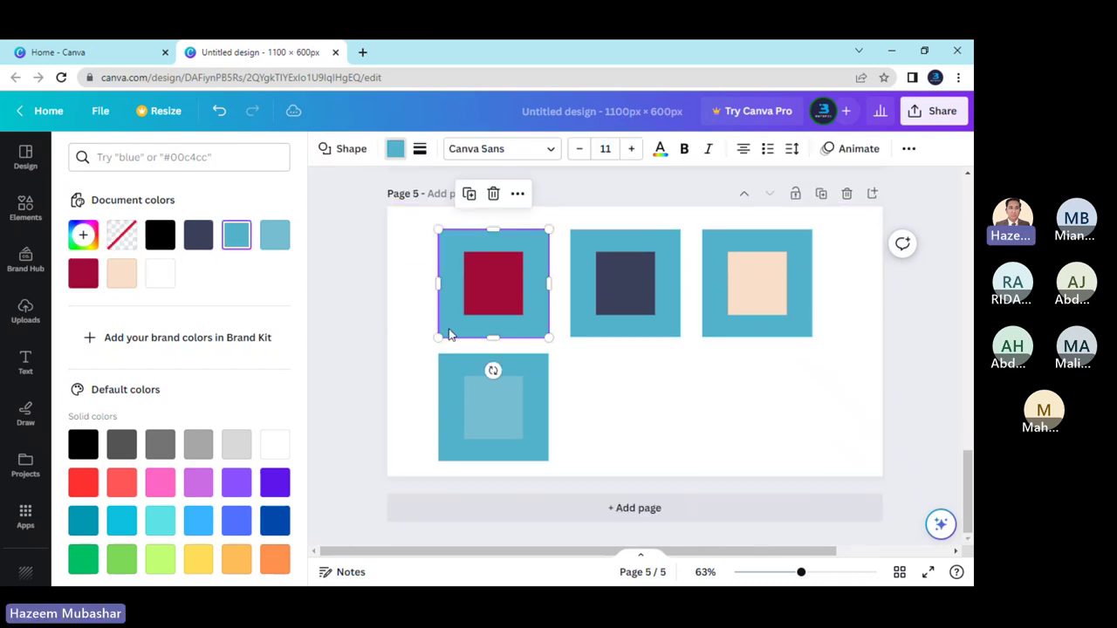
click(274, 249)
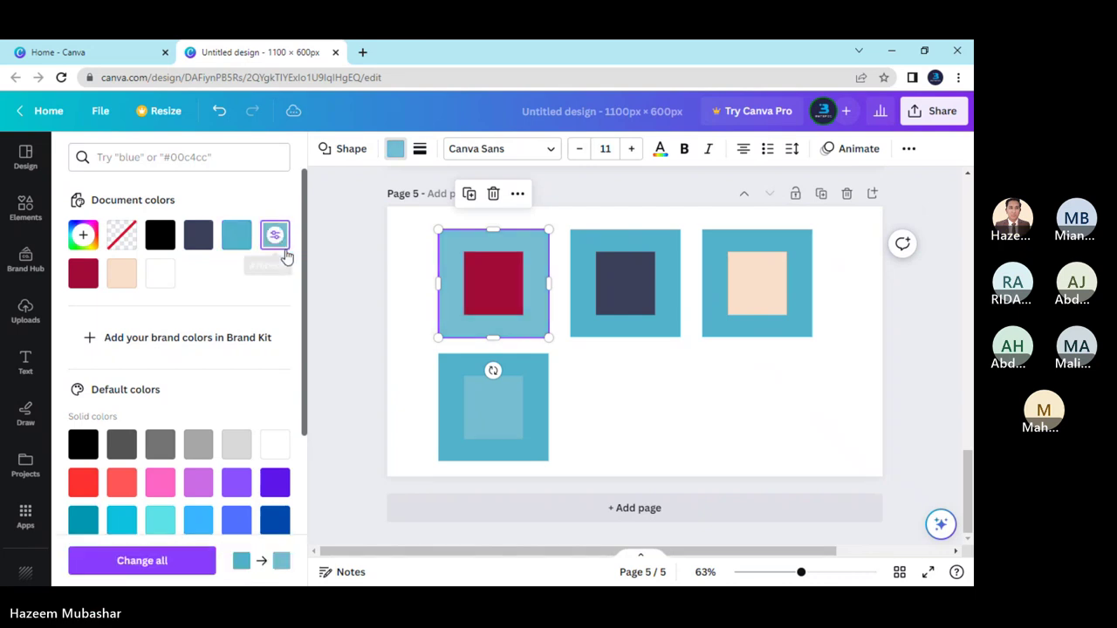
- Fill the other three outer squares on page 5 with the lighter blue document color #76BED0
click(582, 321)
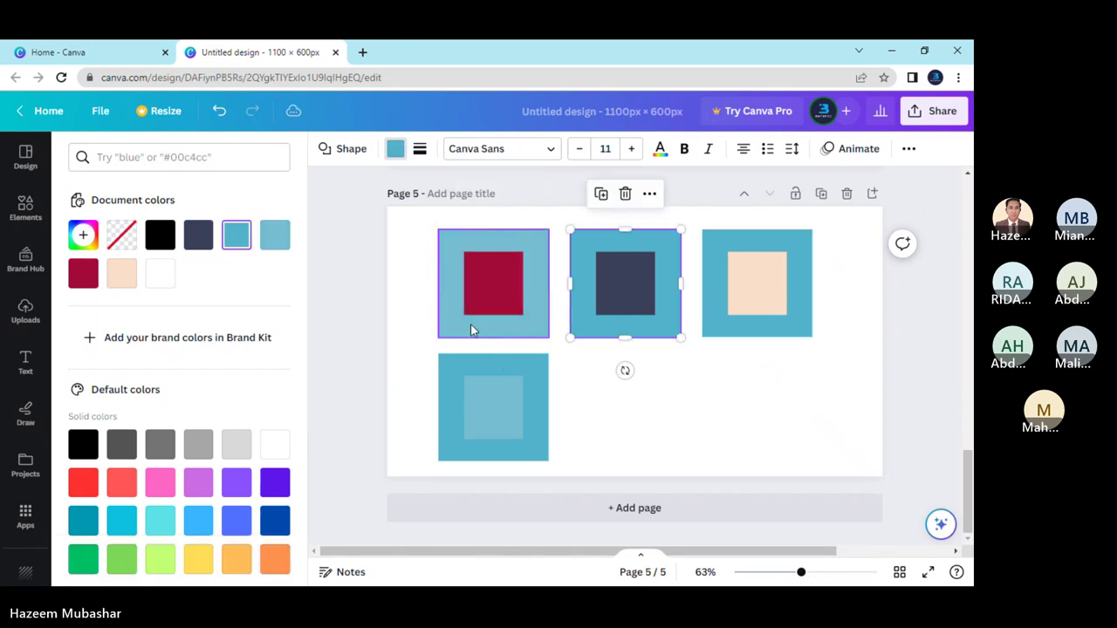
click(275, 235)
click(731, 330)
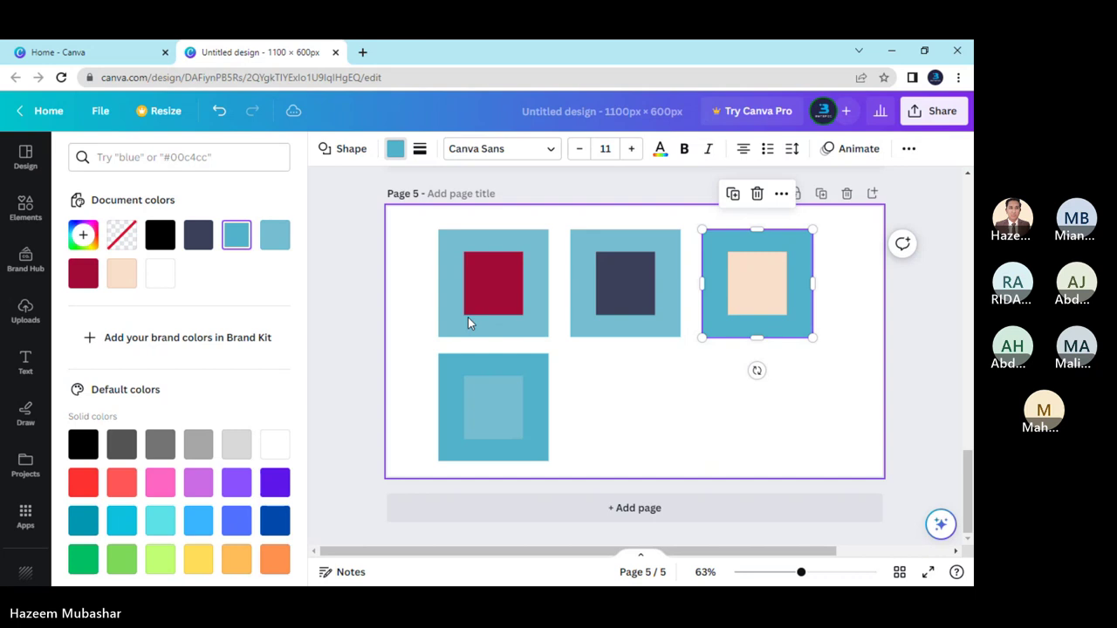
click(275, 234)
click(541, 430)
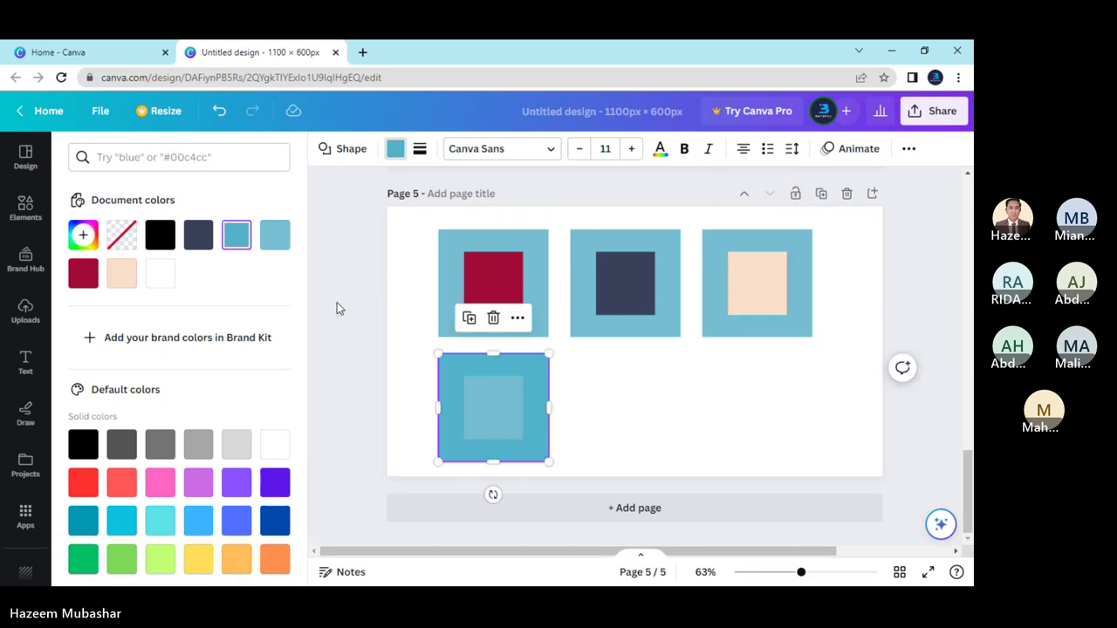
click(275, 235)
- Fill the second-row pair's inner square on page 5 with the blue document color #53B3CB
click(511, 408)
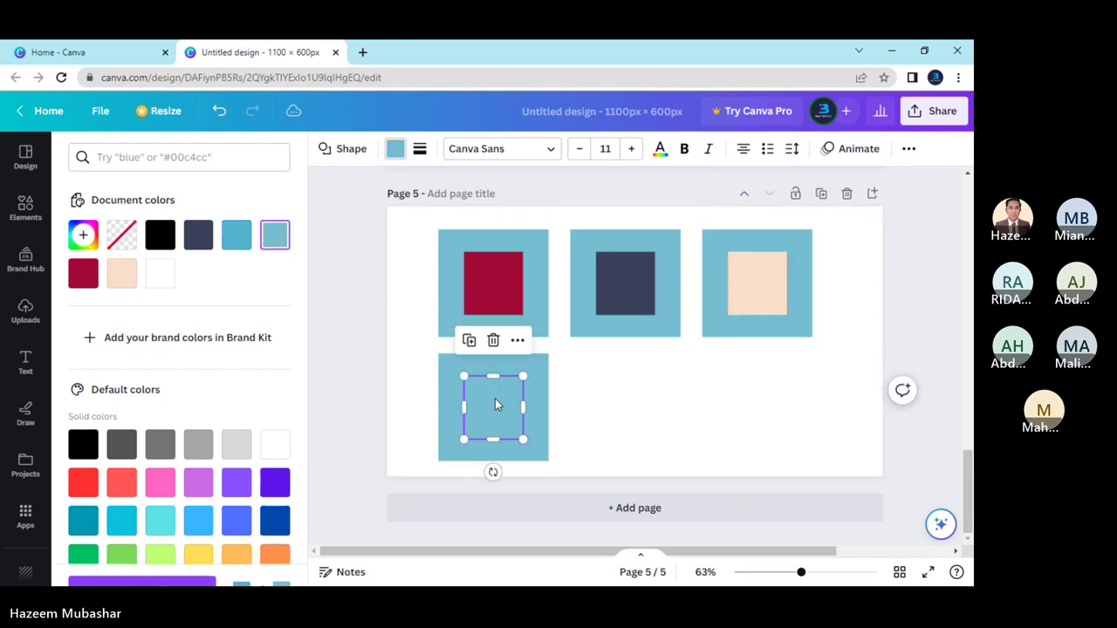
click(236, 235)
click(622, 434)
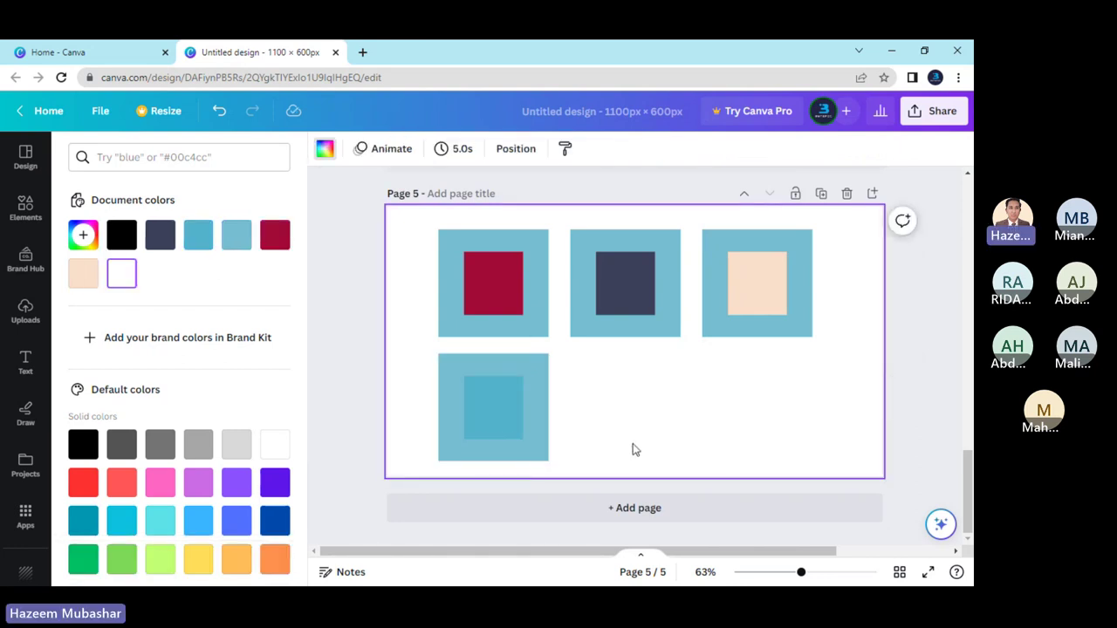
- Delete page 1's first pair with the navy inner square and move the second-row light blue pair into its place
scroll(639, 460, up, 15)
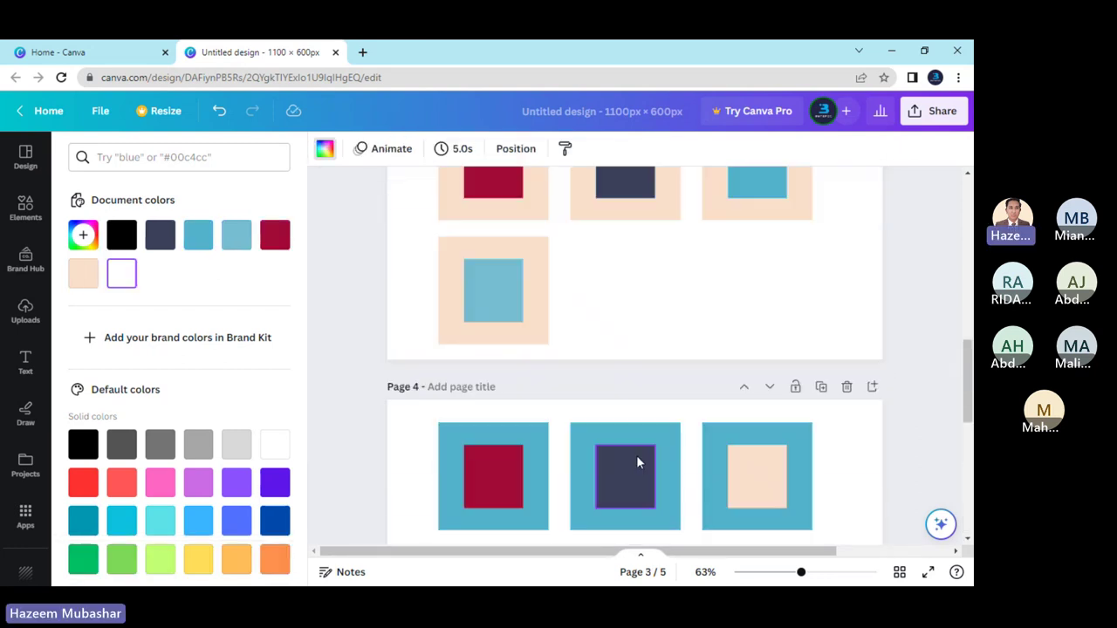
drag(800, 573, 768, 573)
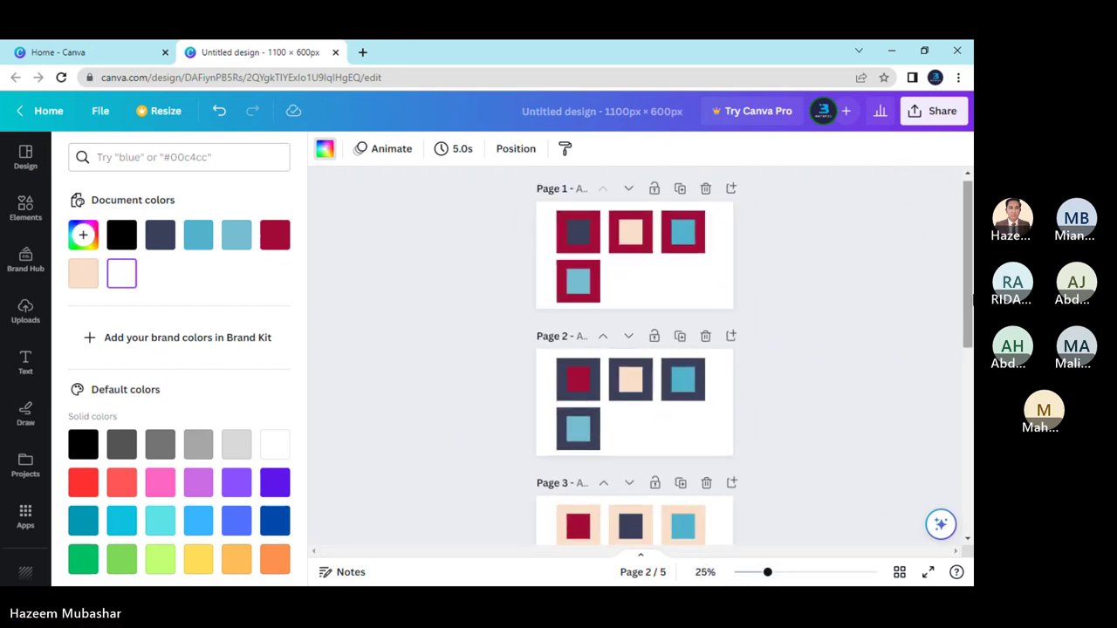
scroll(970, 319, down, 1)
drag(971, 319, 972, 277)
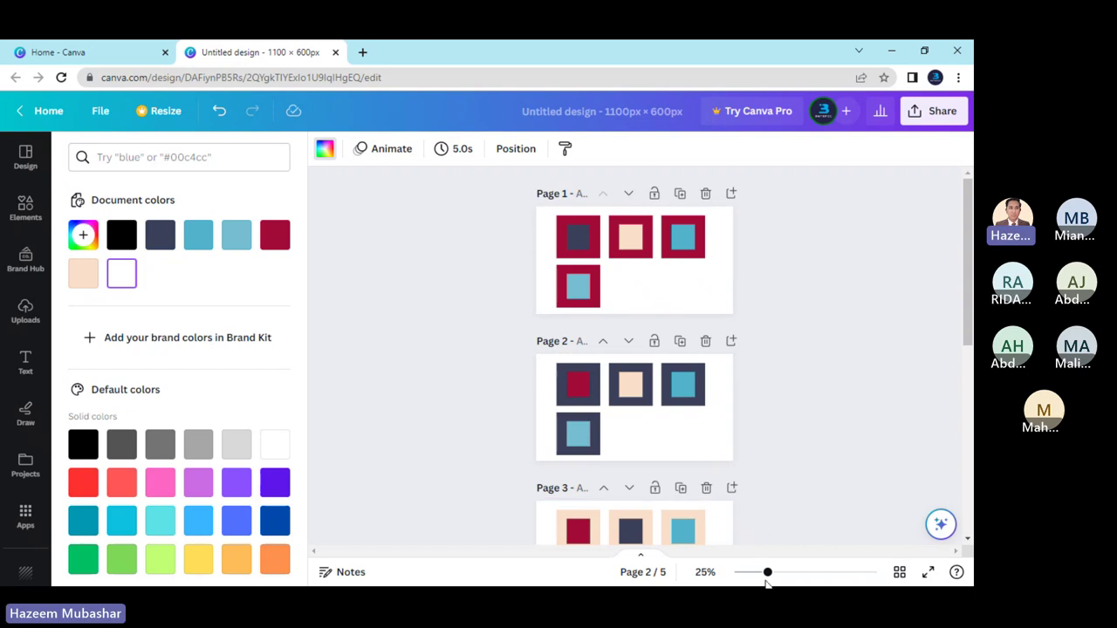
drag(768, 573, 802, 572)
scroll(646, 503, up, 2)
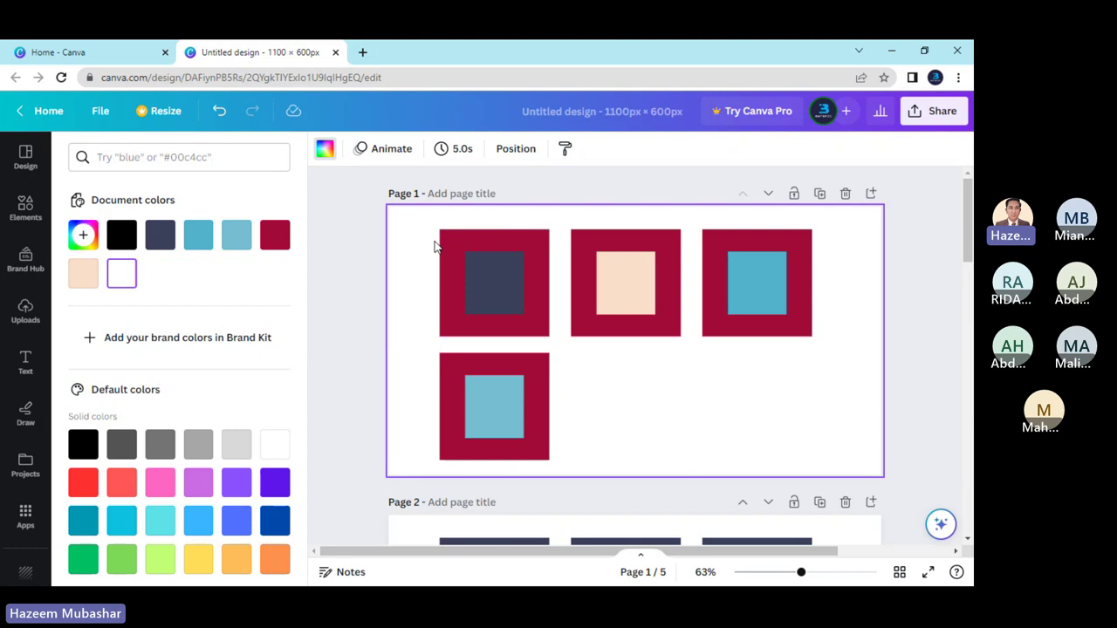
drag(421, 220, 509, 308)
key(Delete)
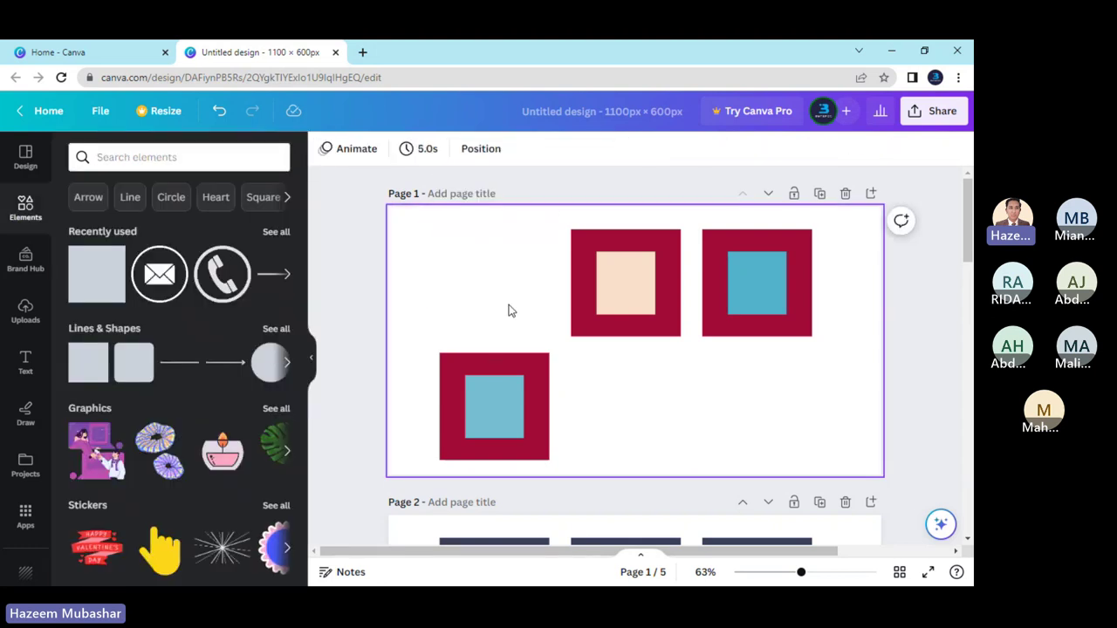
drag(585, 412, 494, 264)
click(638, 374)
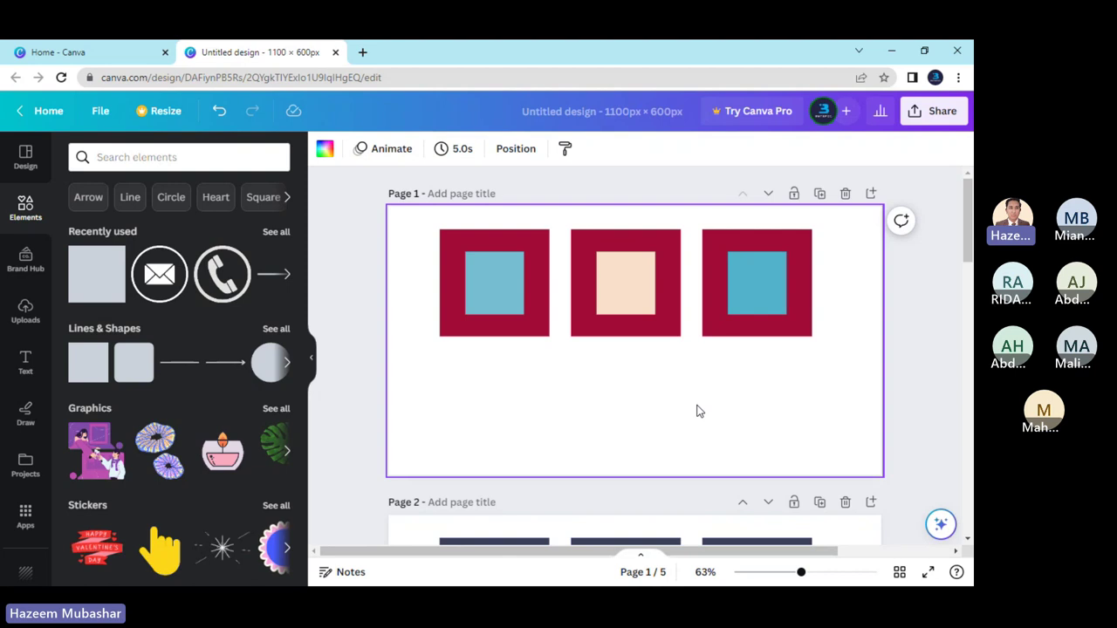
- Delete page 2's pair with the crimson inner square and move the second-row light blue pair into its place
scroll(663, 407, down, 4)
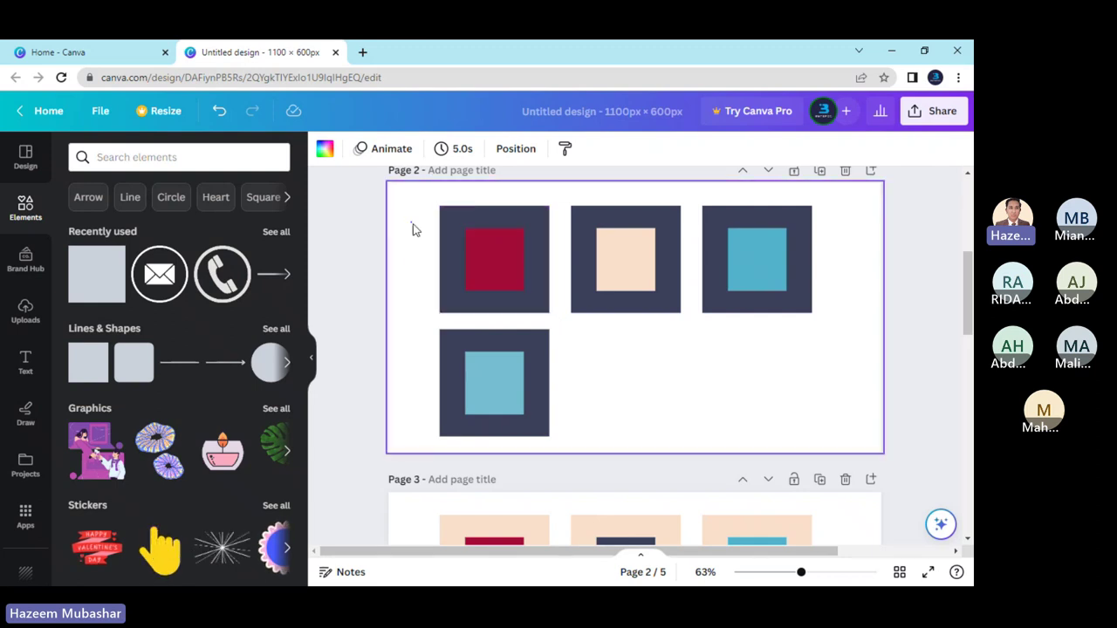
click(493, 264)
key(Delete)
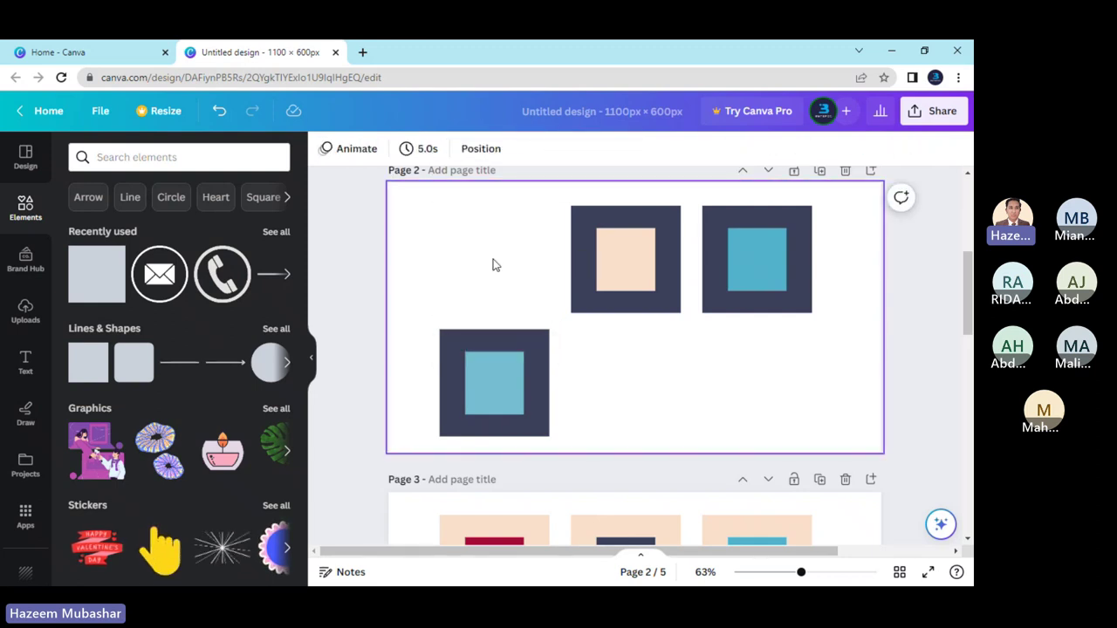
drag(481, 394, 480, 268)
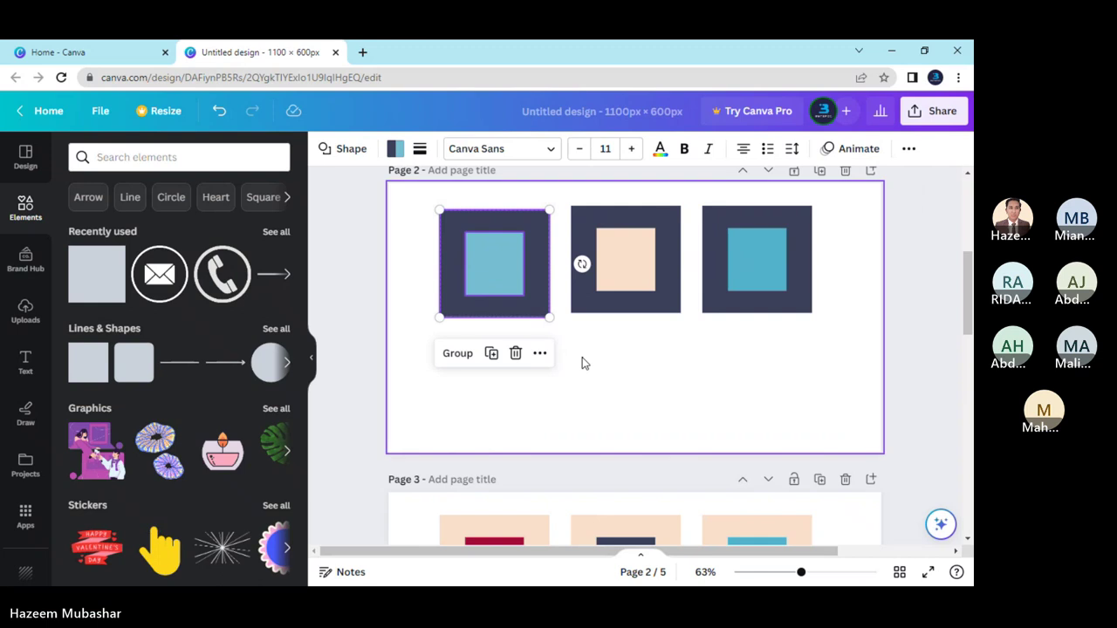
- Rearrange page 2's row so the peach-centered pair comes first and the light blue-centered pair sits in the middle
drag(640, 344, 494, 392)
click(631, 404)
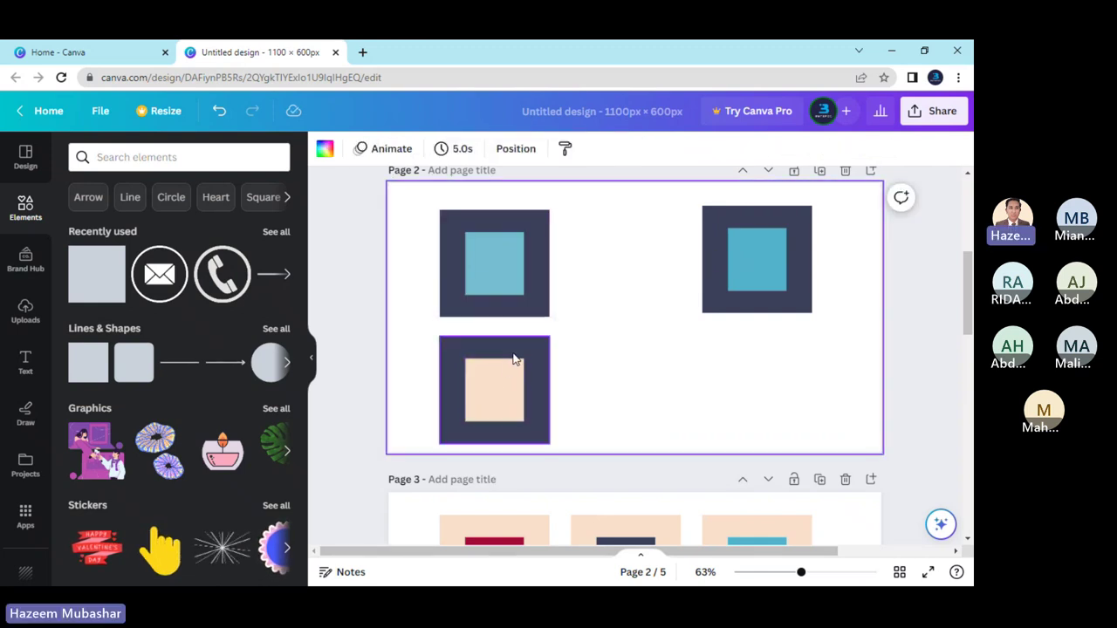
drag(576, 316, 485, 256)
drag(485, 256, 609, 254)
click(618, 413)
click(489, 386)
drag(487, 386, 469, 250)
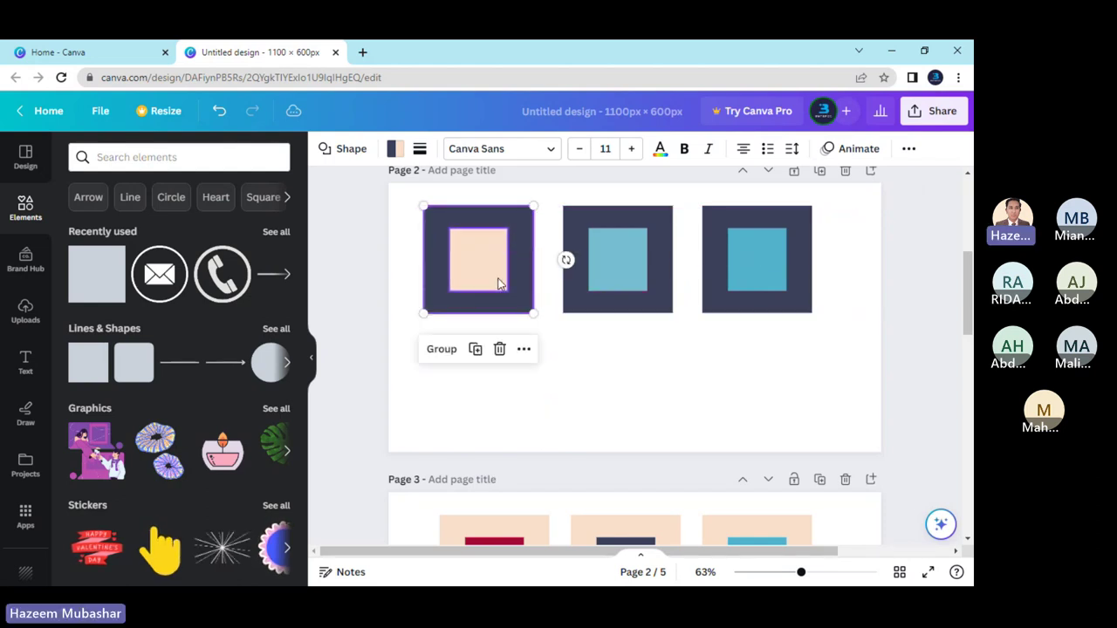
click(588, 341)
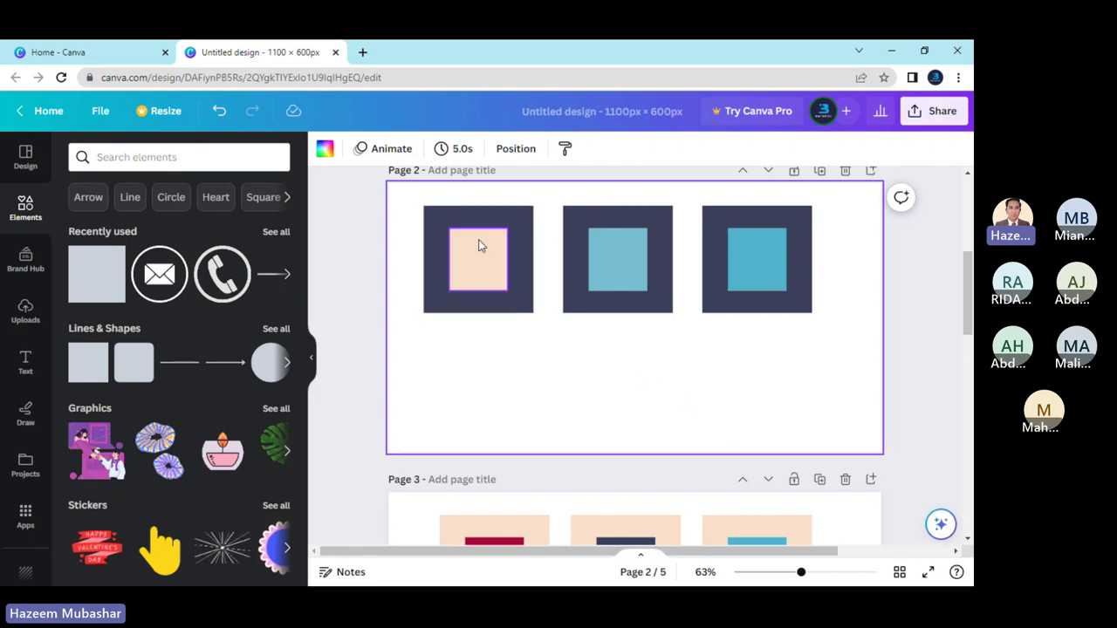
- Delete the two pairs with blue and lighter blue inner squares from page 3
scroll(644, 352, down, 4)
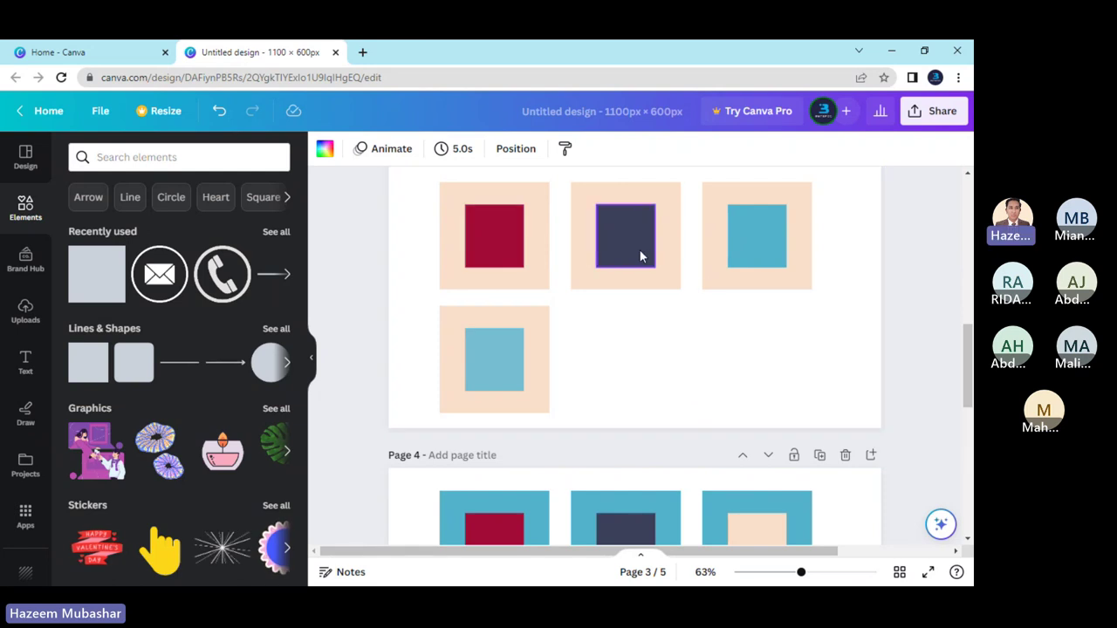
click(755, 232)
key(Delete)
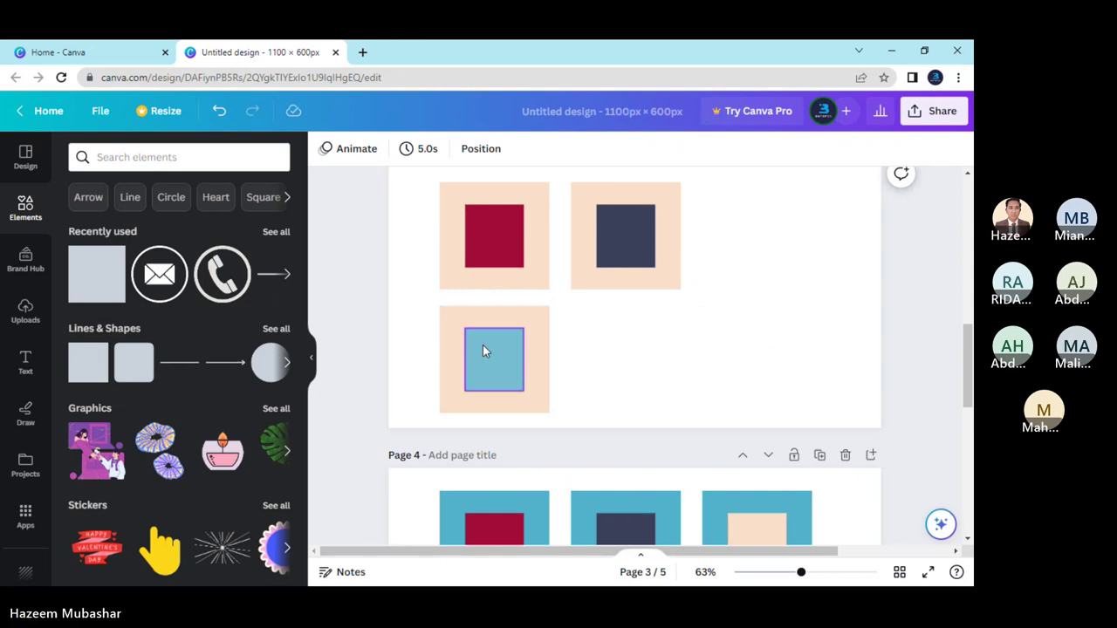
drag(591, 360, 484, 355)
key(Delete)
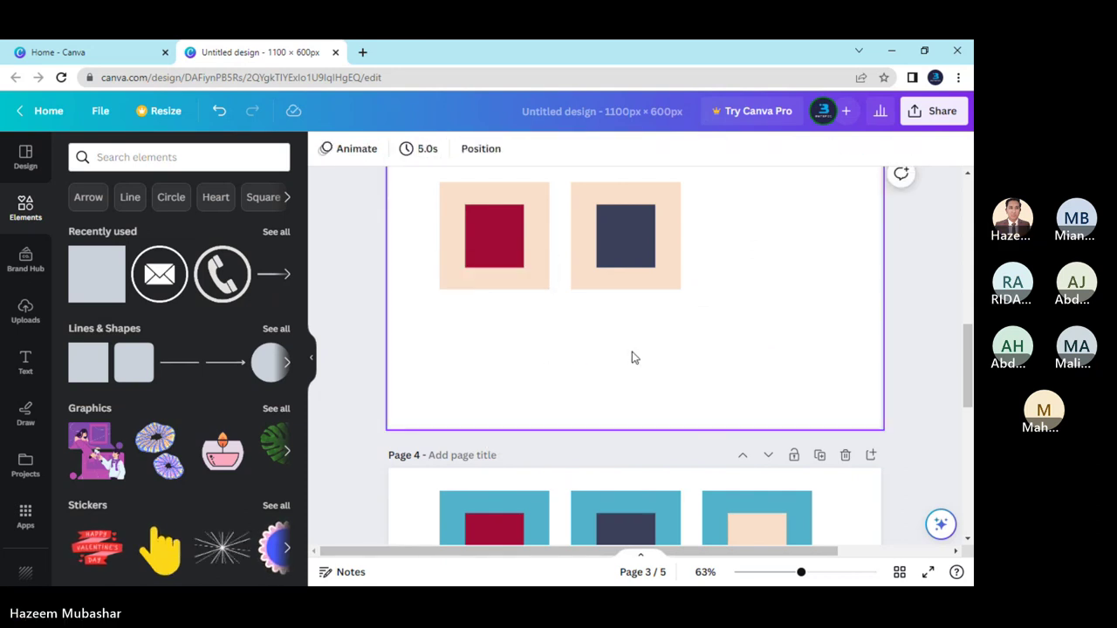
- Delete page 4's pair with the peach inner square and its second-row pair with the lighter blue inner square
scroll(633, 353, down, 5)
scroll(628, 366, up, 2)
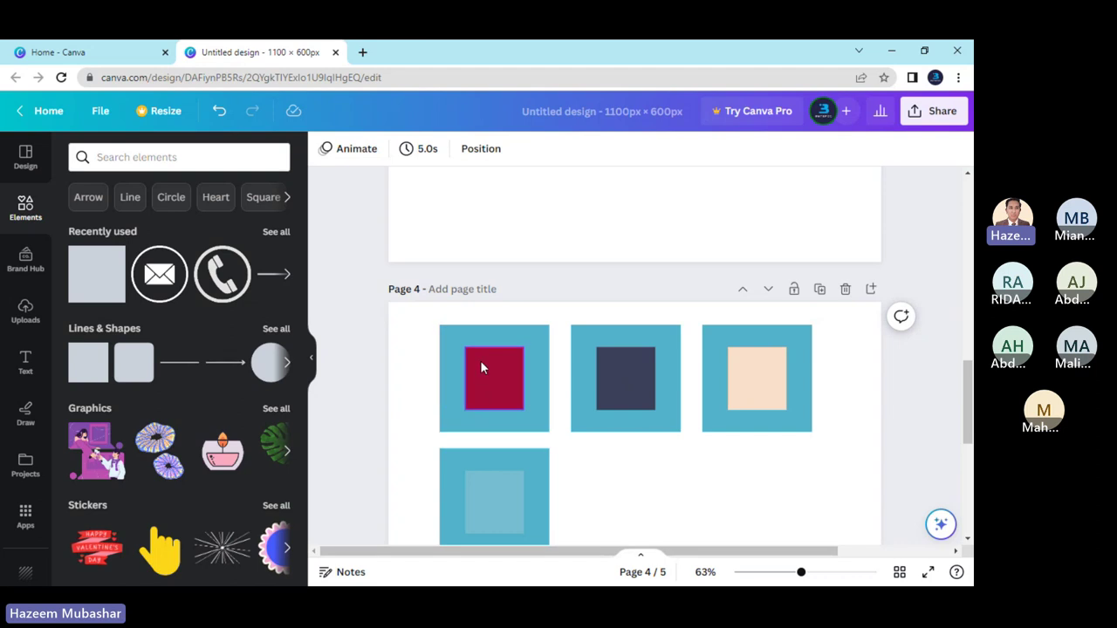
scroll(481, 362, up, 6)
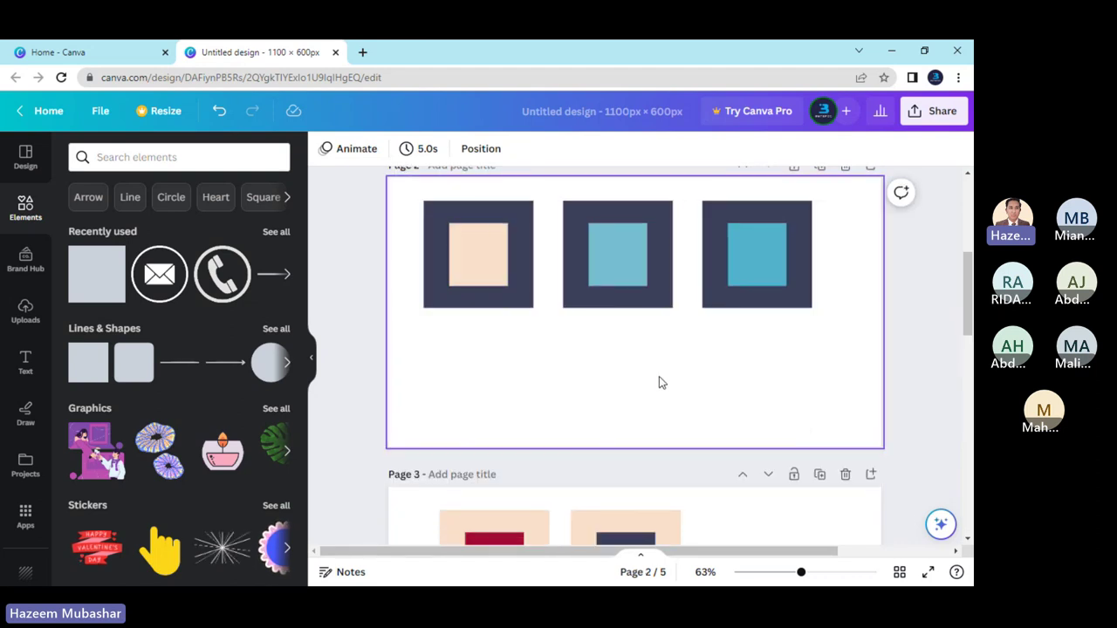
scroll(659, 382, down, 7)
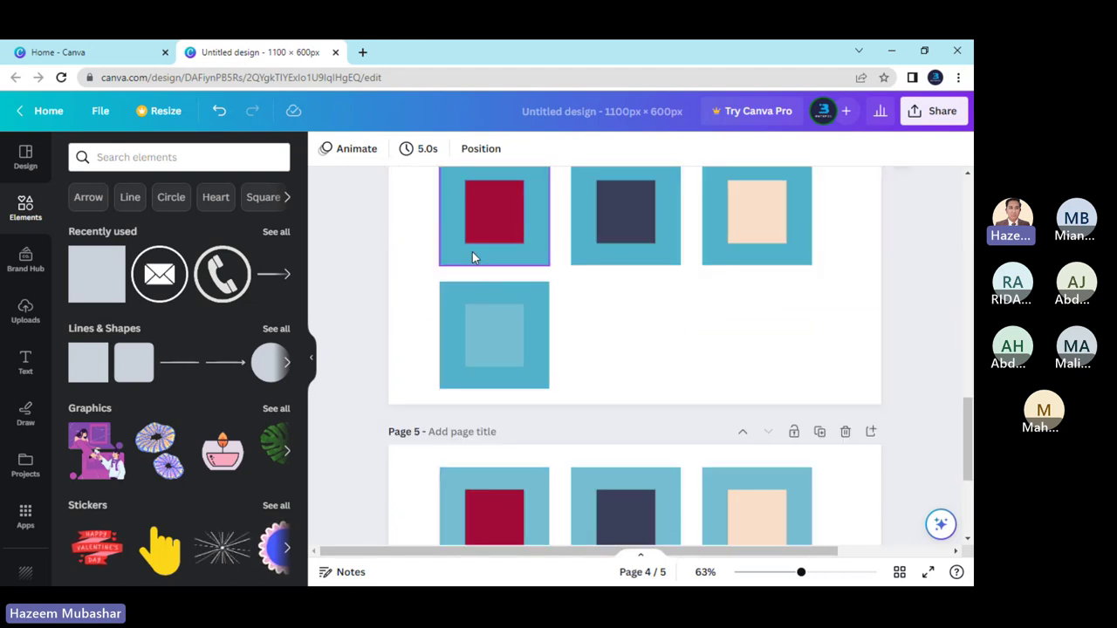
scroll(472, 251, up, 2)
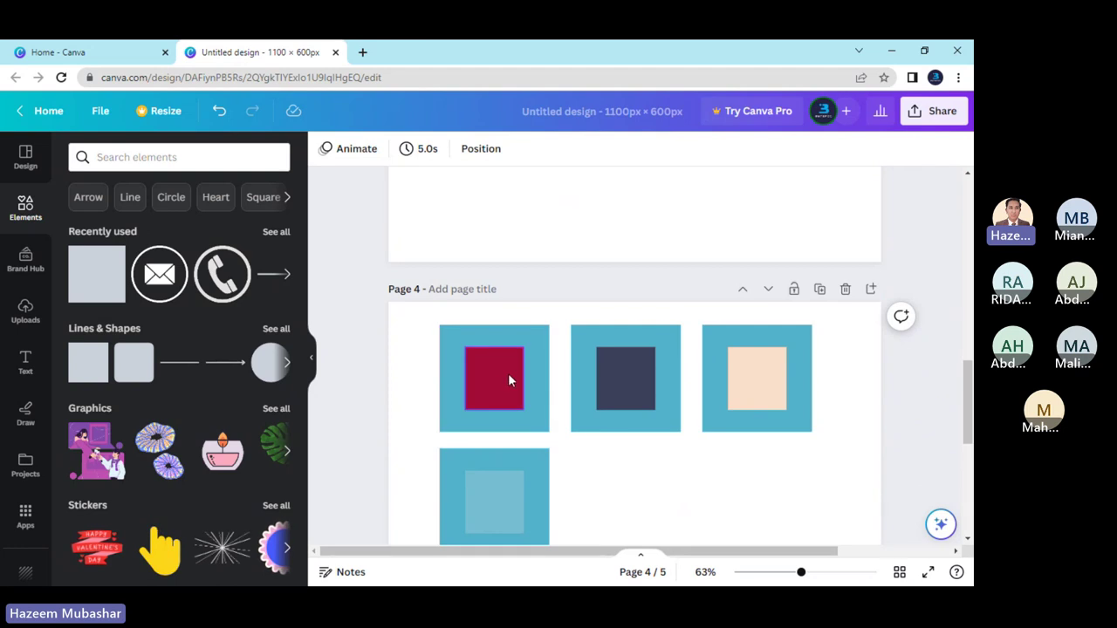
scroll(616, 419, down, 2)
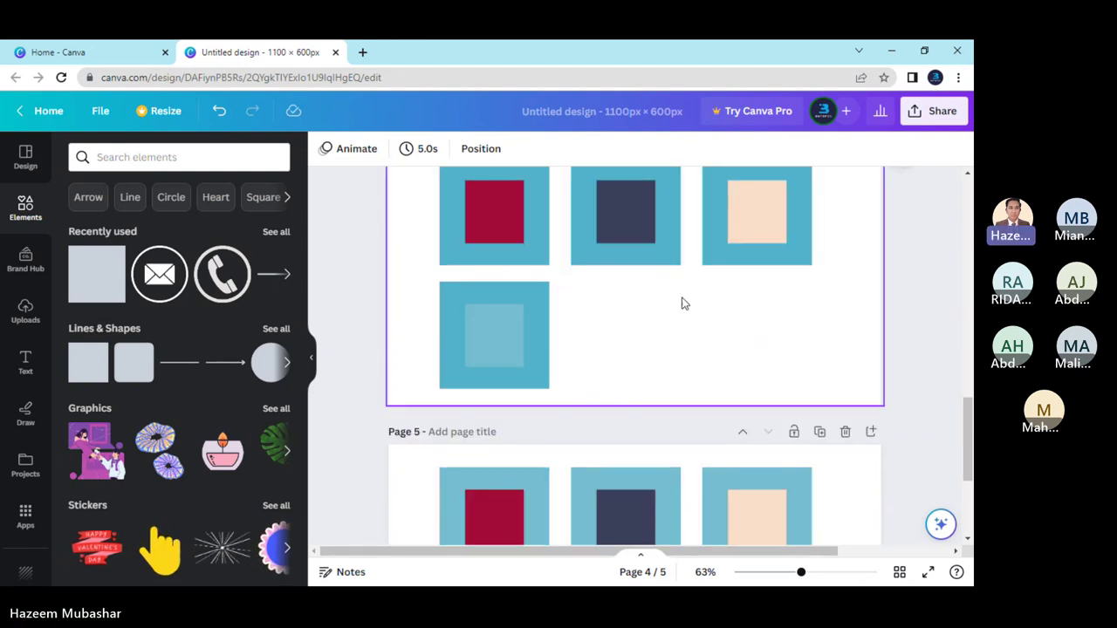
click(734, 218)
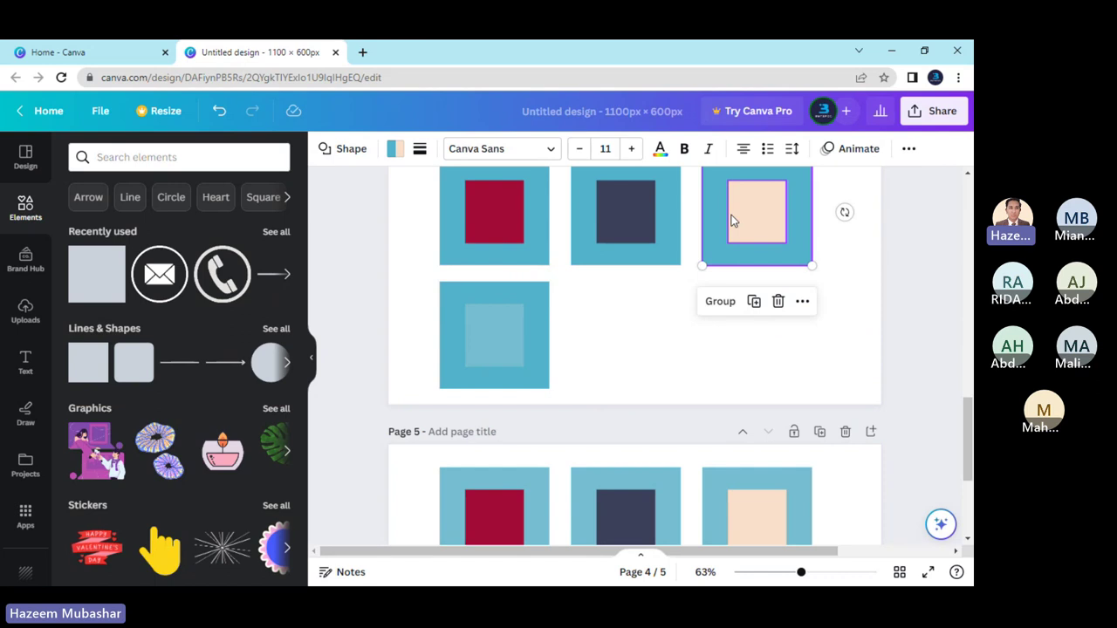
key(Delete)
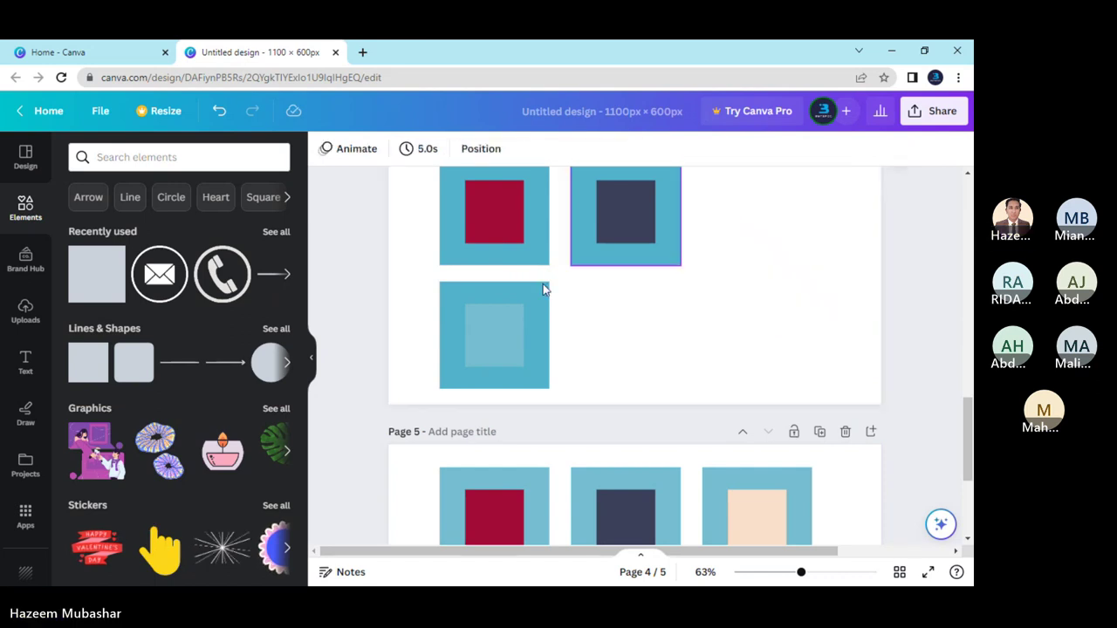
click(543, 291)
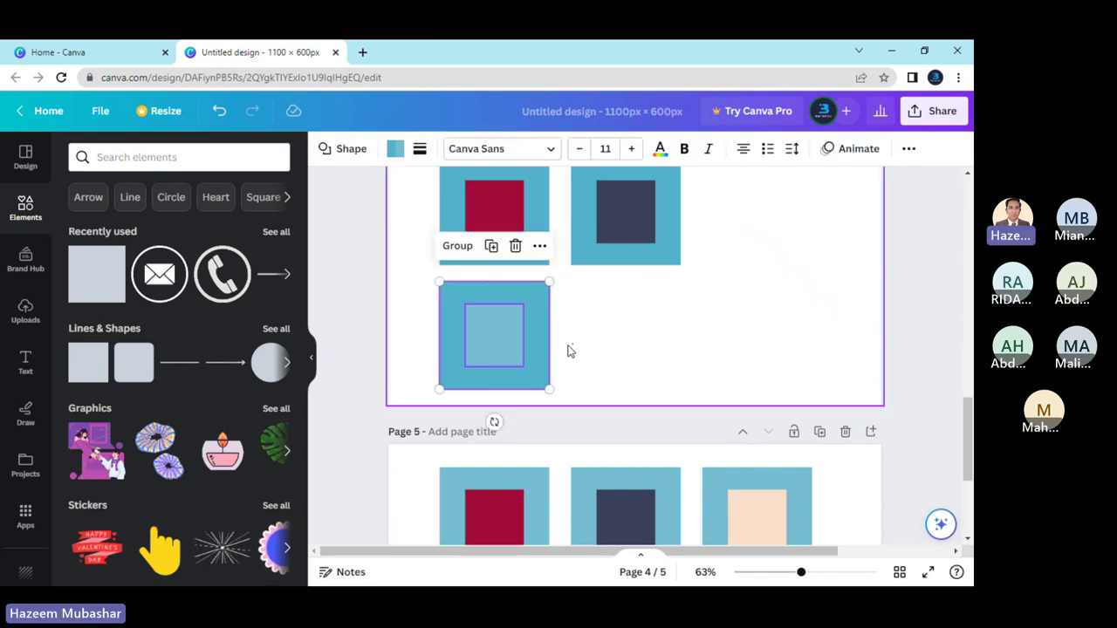
click(565, 349)
click(503, 345)
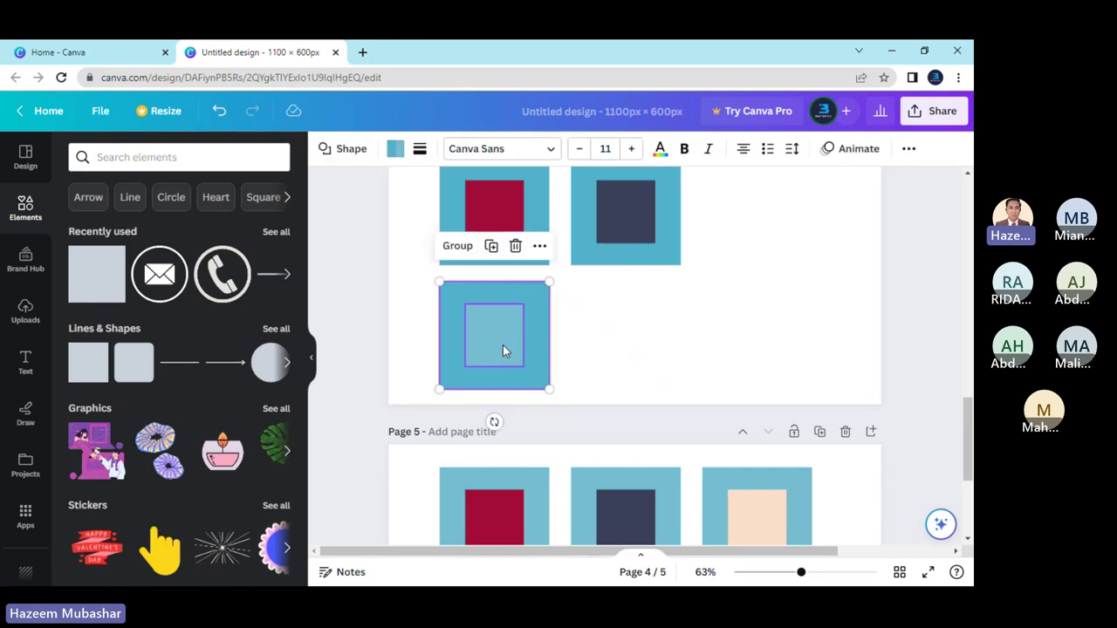
key(Delete)
- Delete page 5's pair with the peach inner square and its second-row pair with the blue inner square
scroll(509, 398, up, 2)
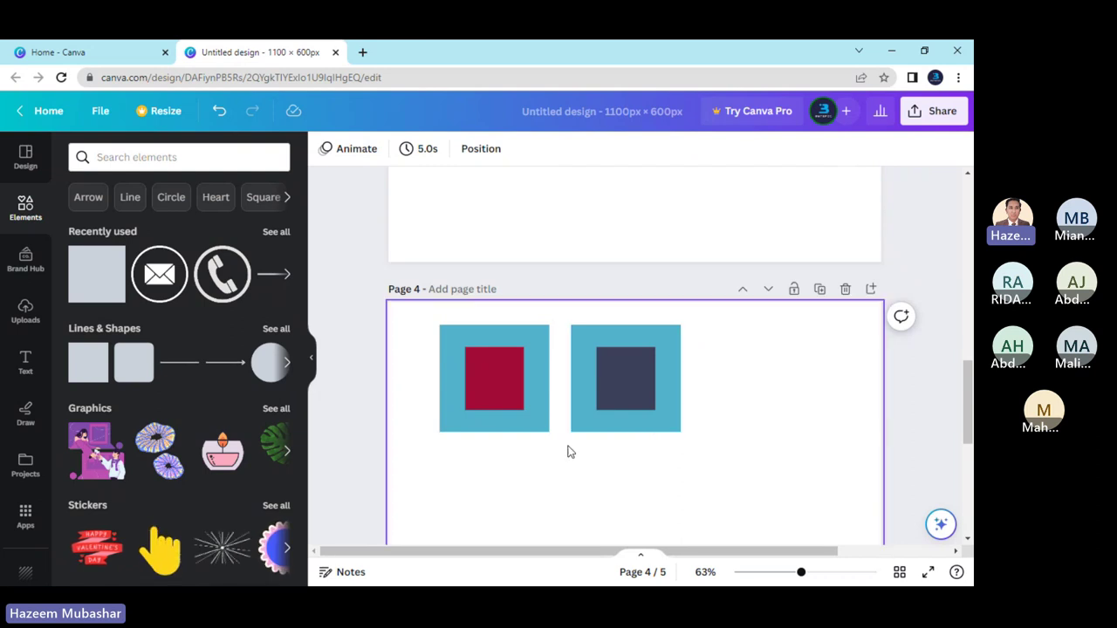
scroll(567, 452, down, 4)
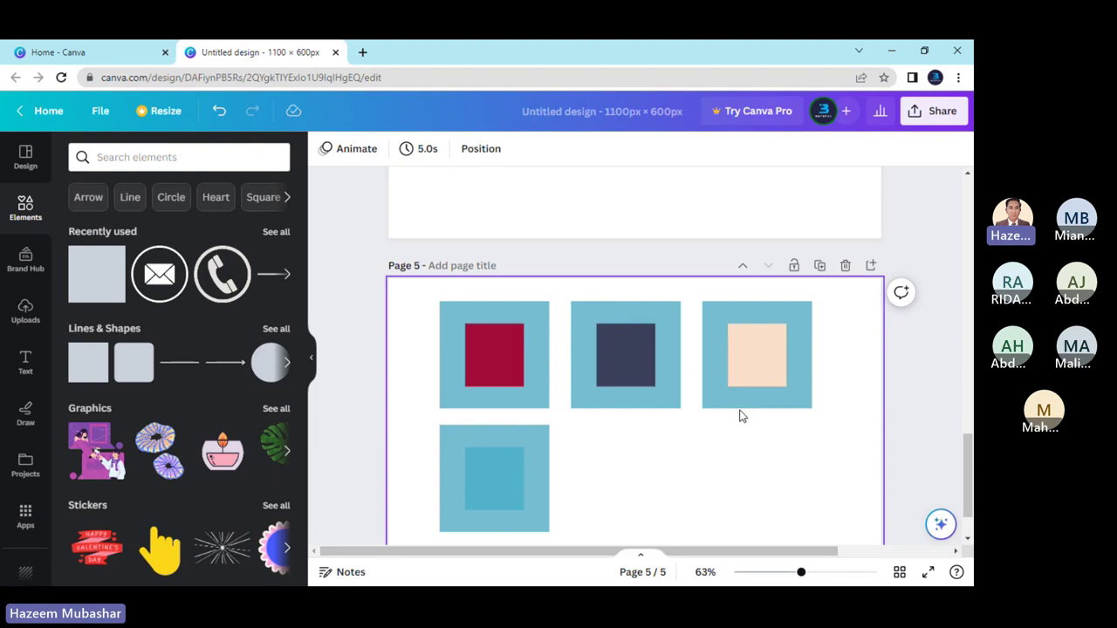
click(731, 357)
key(Delete)
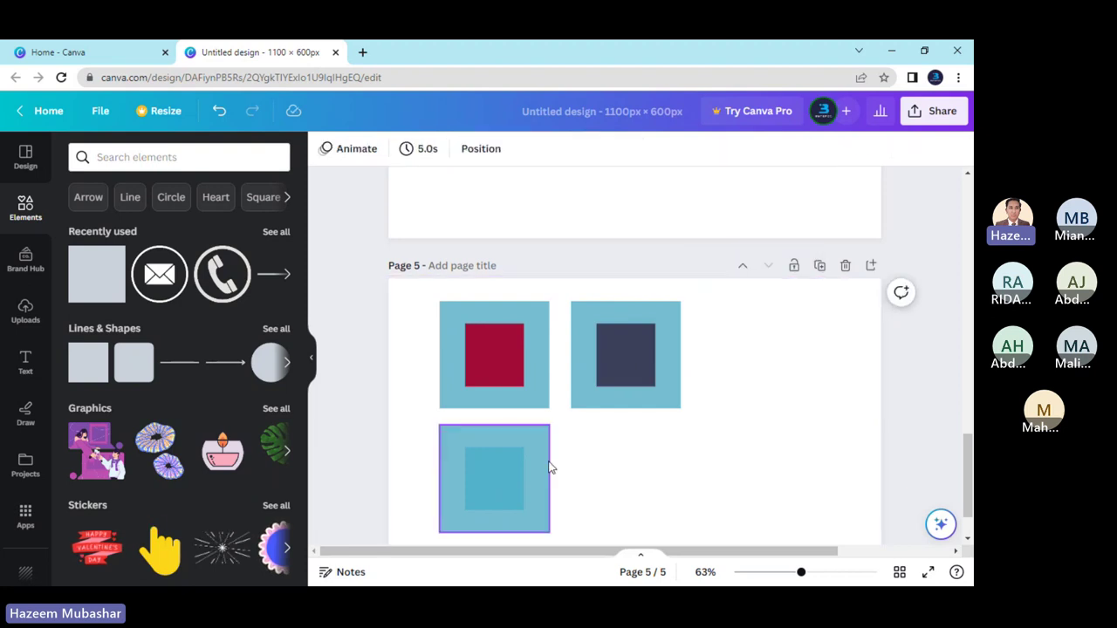
click(507, 458)
key(Delete)
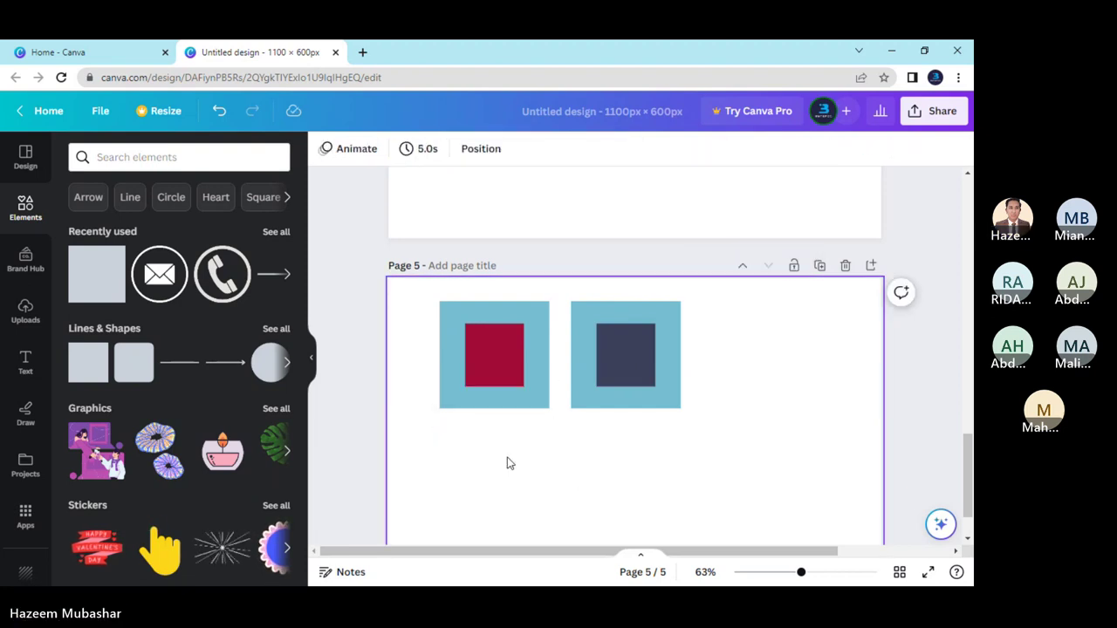
- Add a blank page after page 5
scroll(697, 453, down, 1)
scroll(697, 453, down, 1)
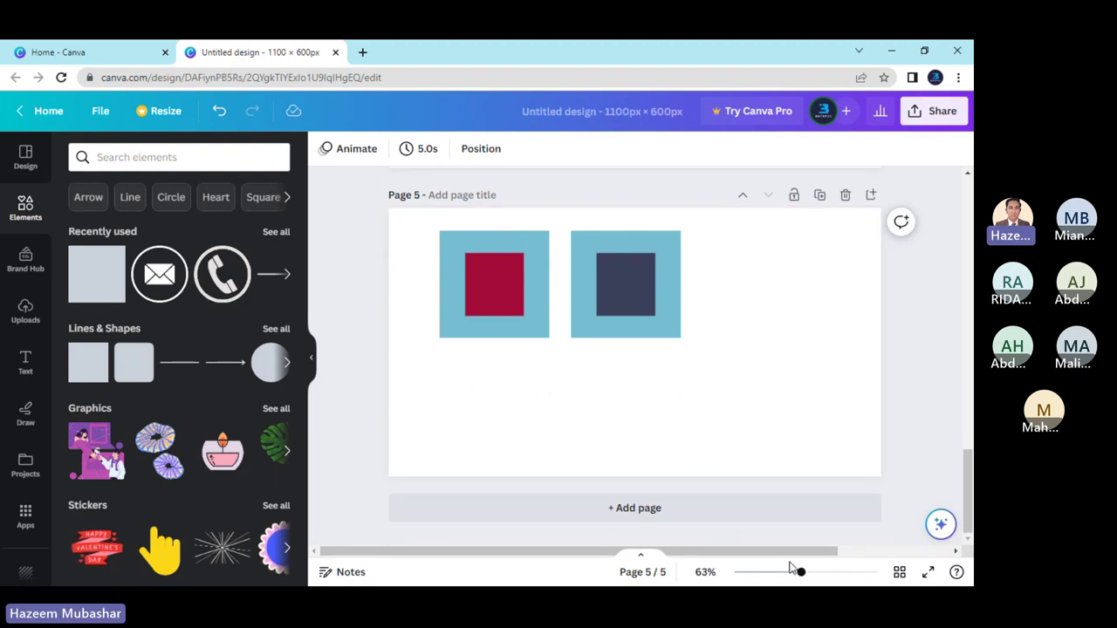
drag(800, 573, 771, 574)
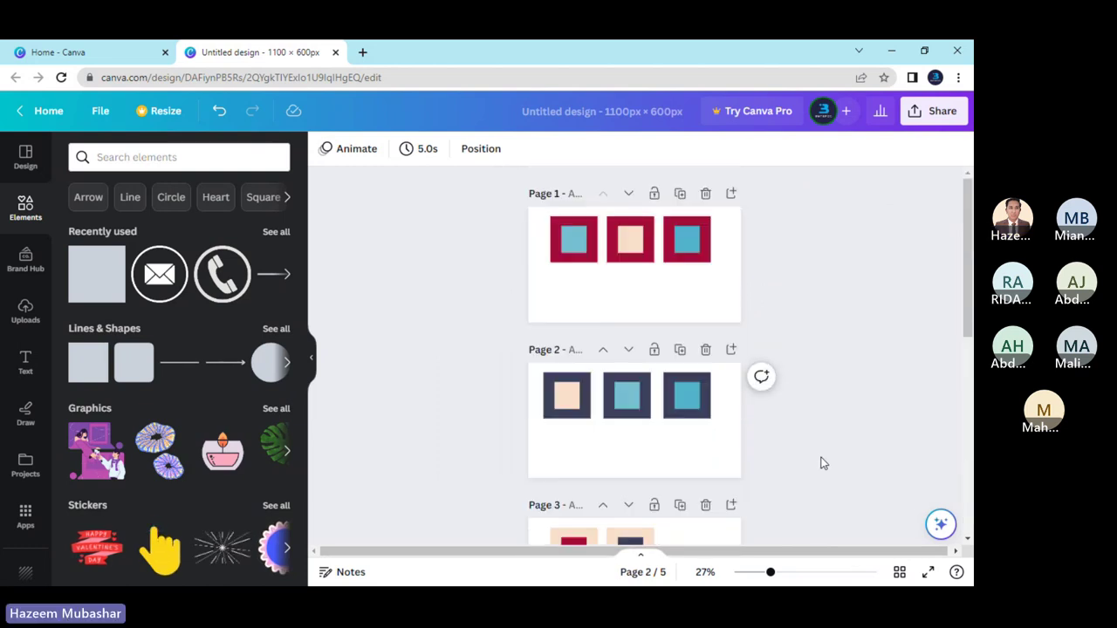
scroll(820, 463, down, 3)
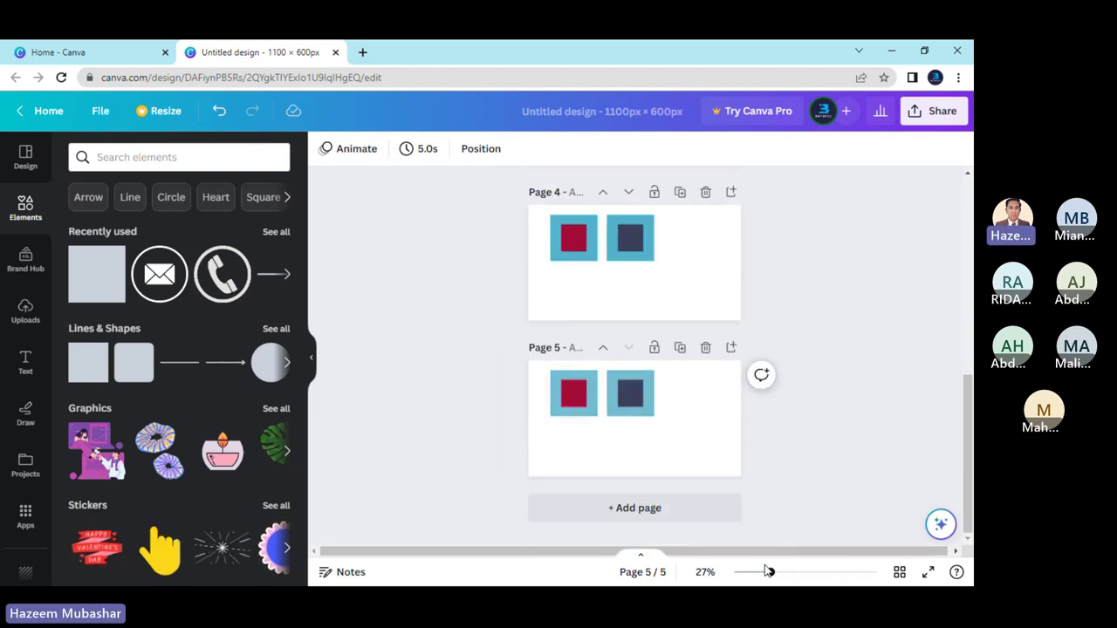
drag(767, 573, 793, 572)
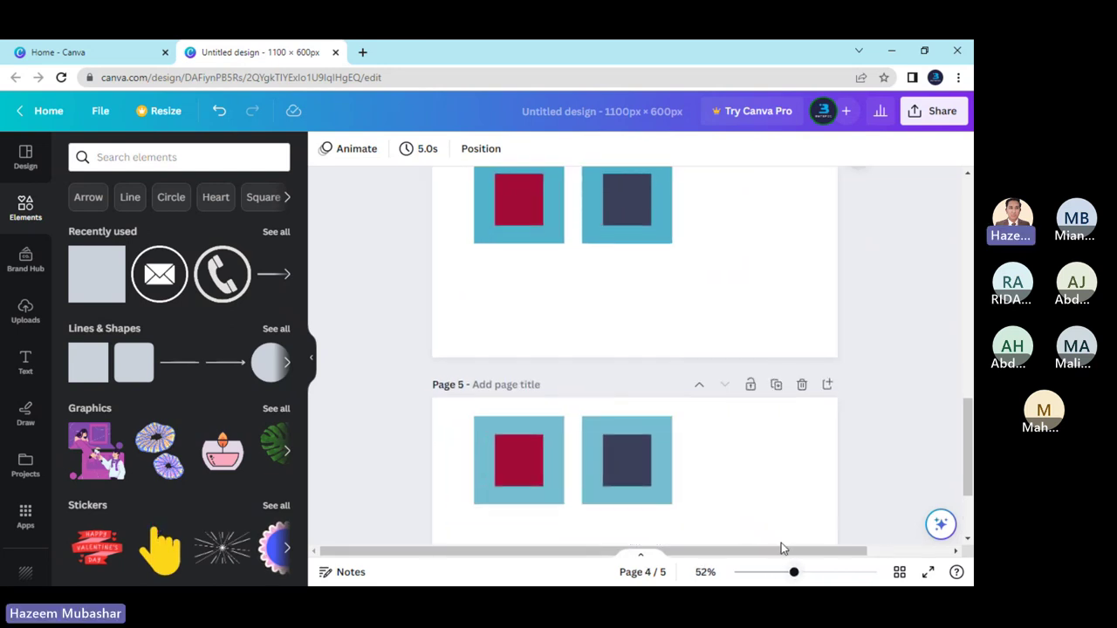
scroll(792, 471, up, 10)
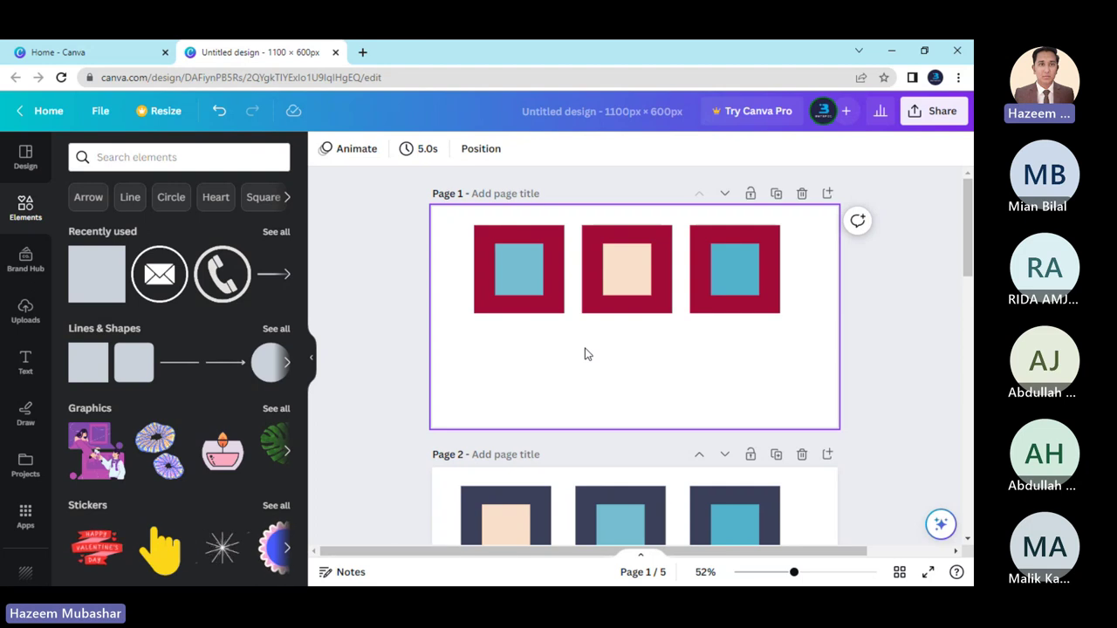
scroll(585, 401, down, 12)
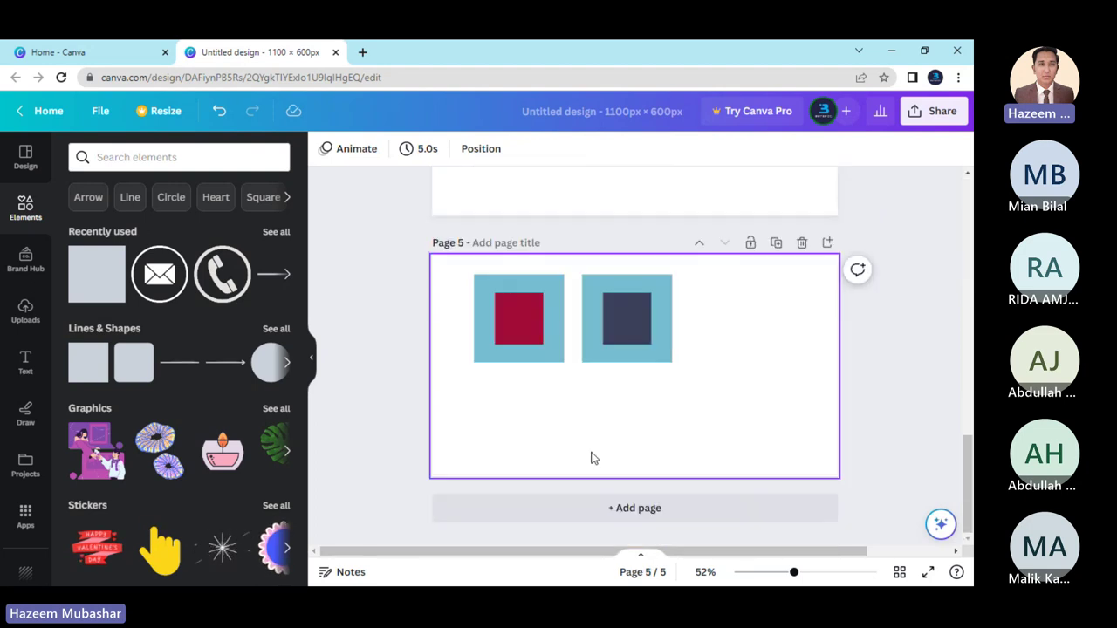
click(615, 510)
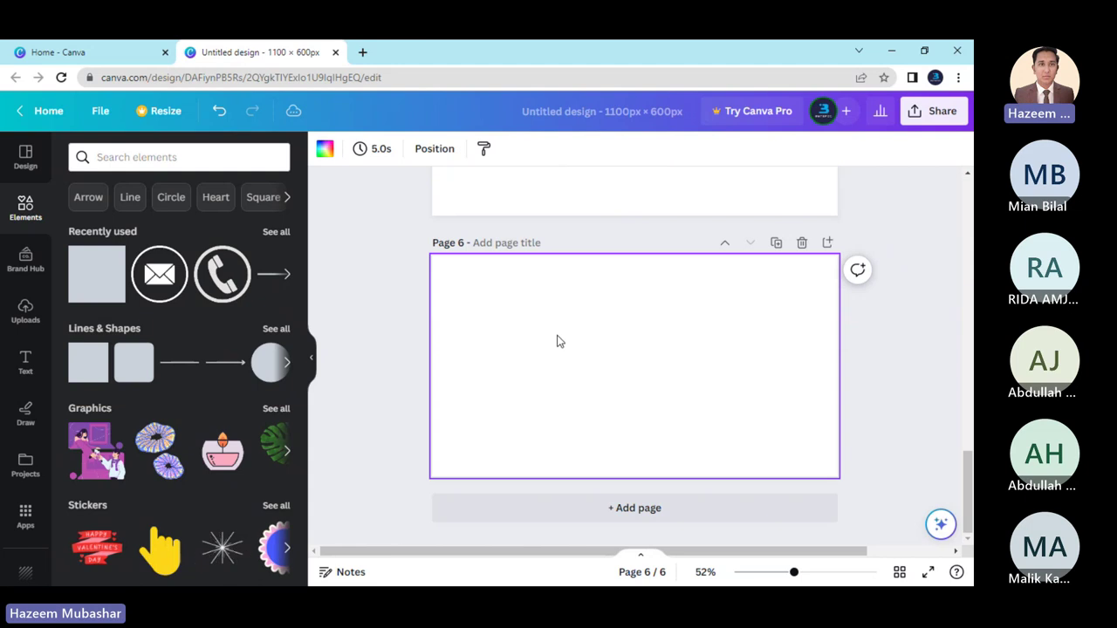
- Try the crimson document color (#a30b37) as page 6's background and compare it with the pairs on pages 1 and 2
click(324, 149)
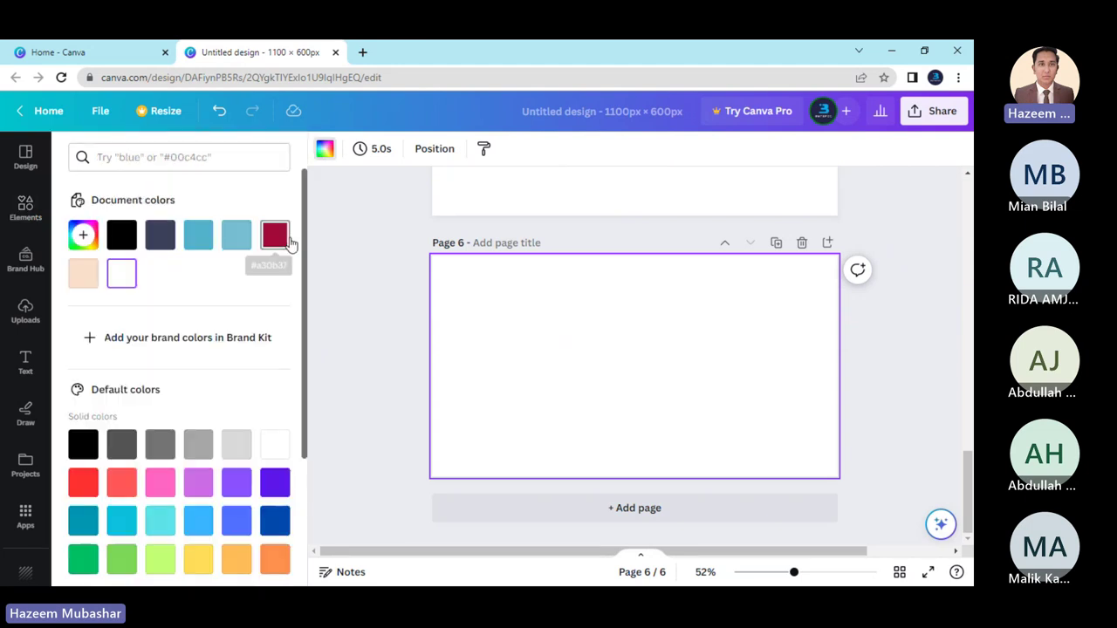
click(283, 236)
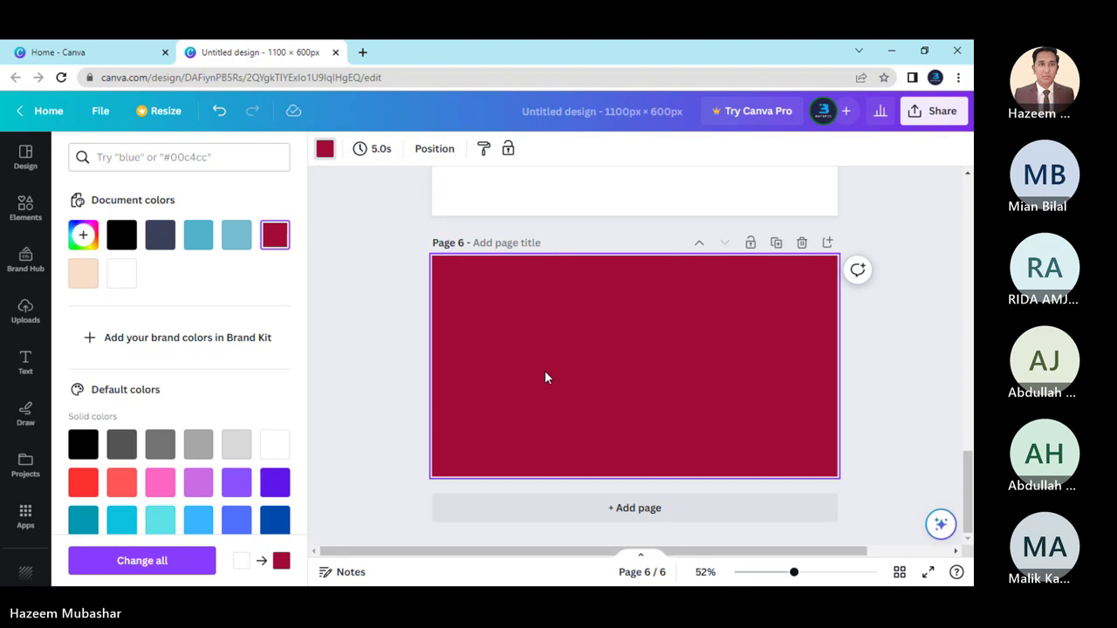
scroll(545, 377, up, 8)
scroll(544, 378, up, 10)
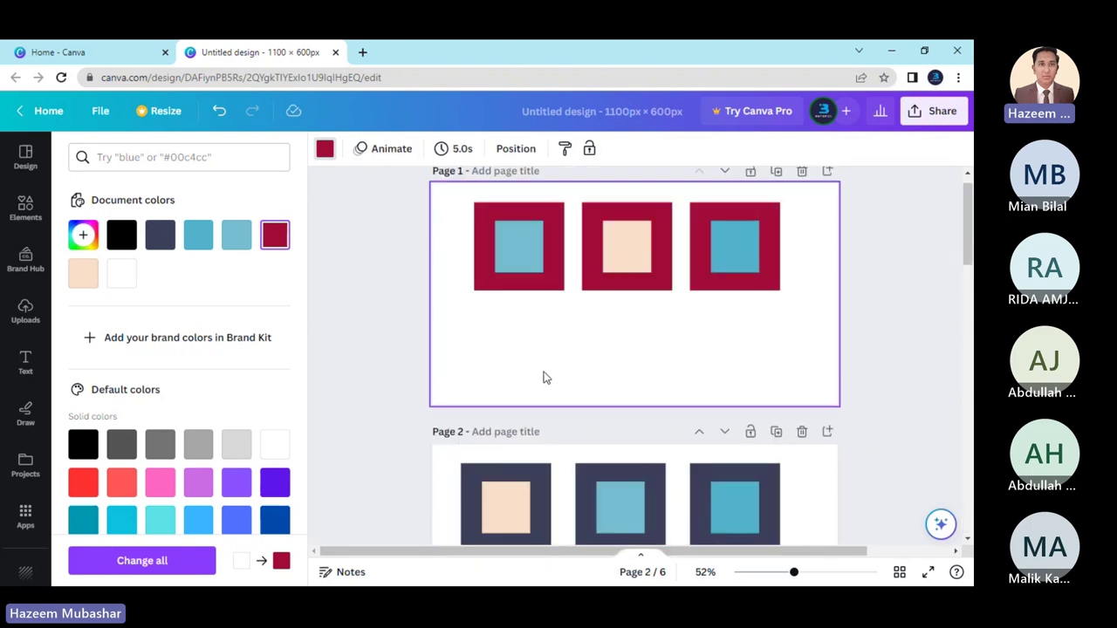
scroll(543, 377, down, 3)
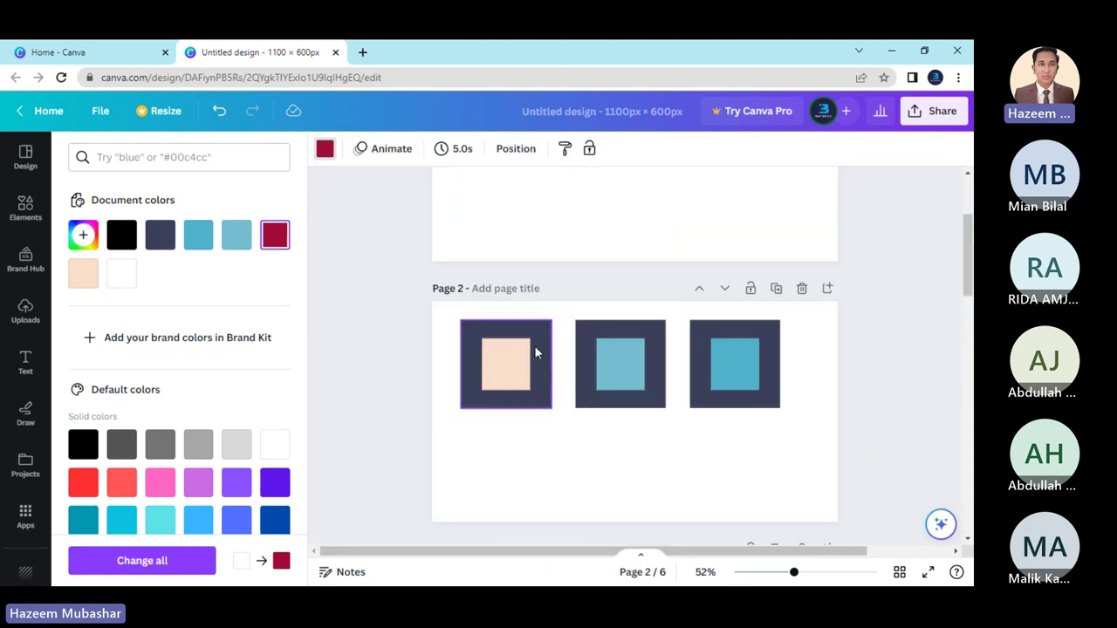
scroll(553, 404, down, 14)
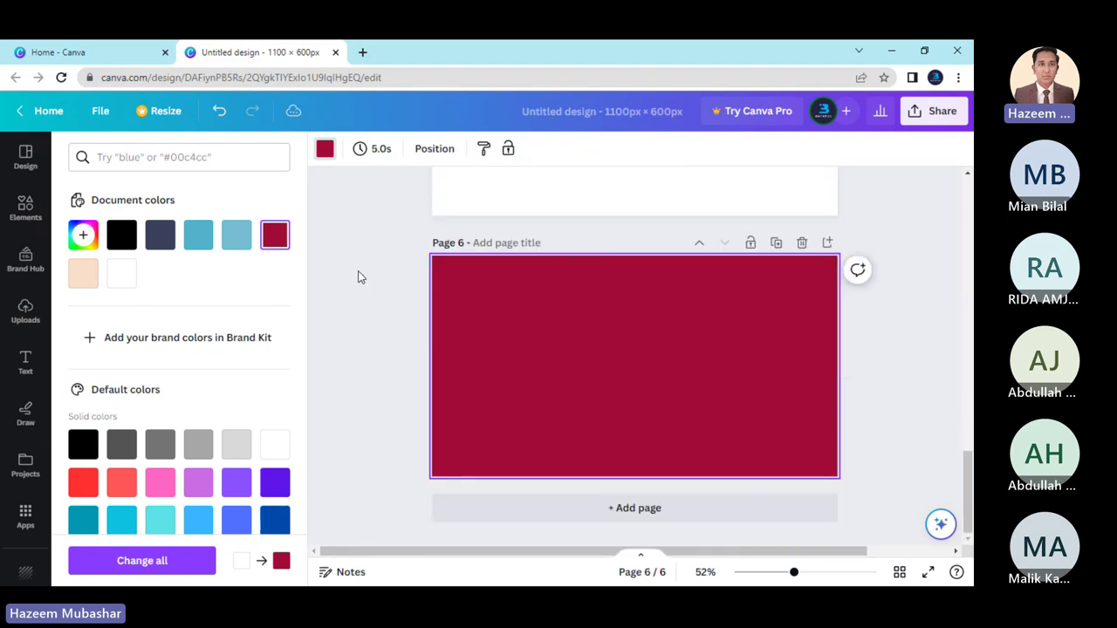
- Try the dark navy document color as page 6's background and compare it with the pairs on the earlier pages
click(160, 235)
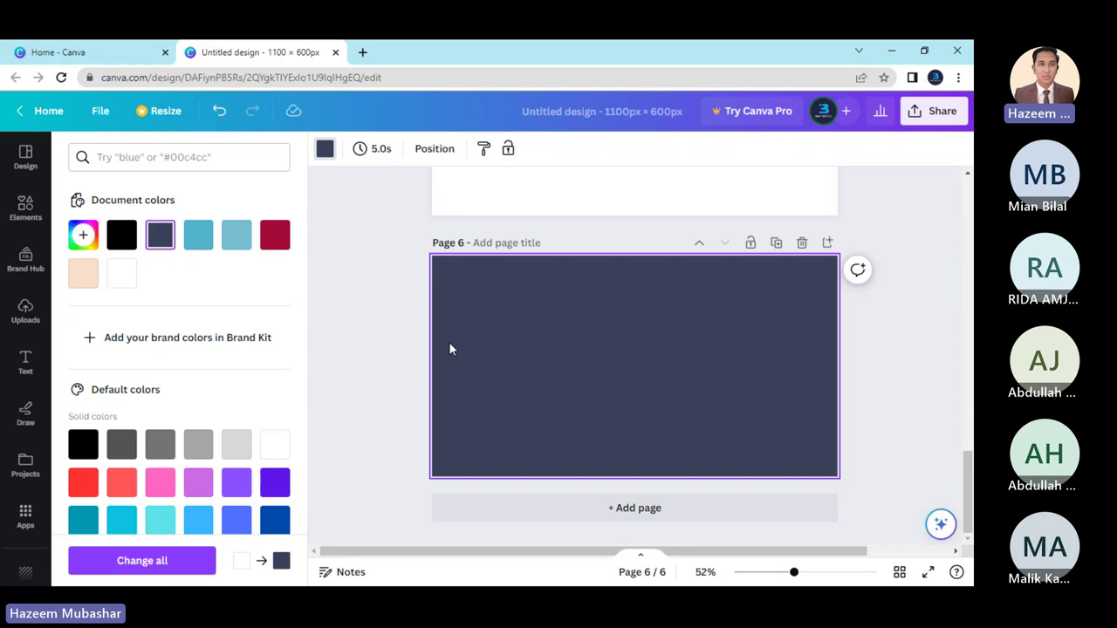
key(ctrl+z)
scroll(441, 358, up, 8)
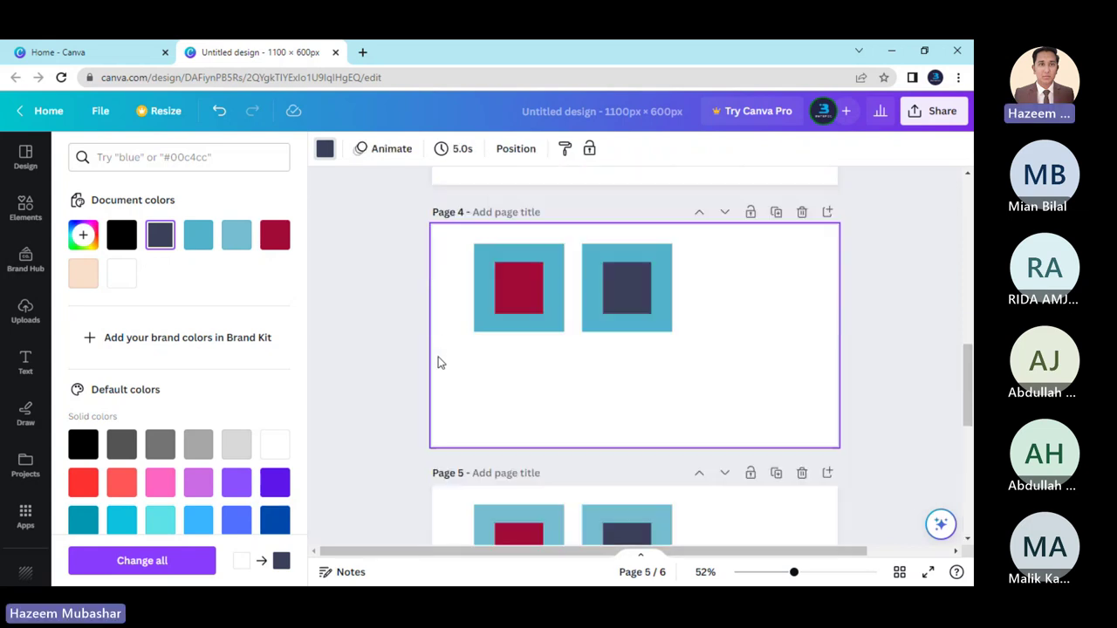
scroll(440, 361, up, 3)
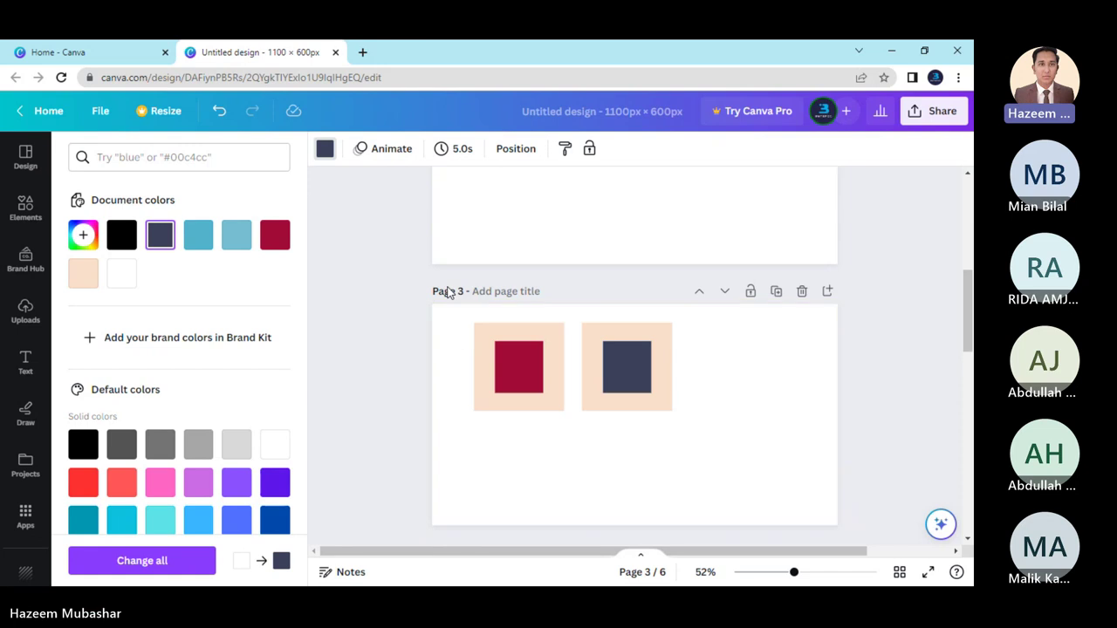
scroll(444, 297, up, 3)
scroll(450, 312, down, 3)
key(ctrl+y)
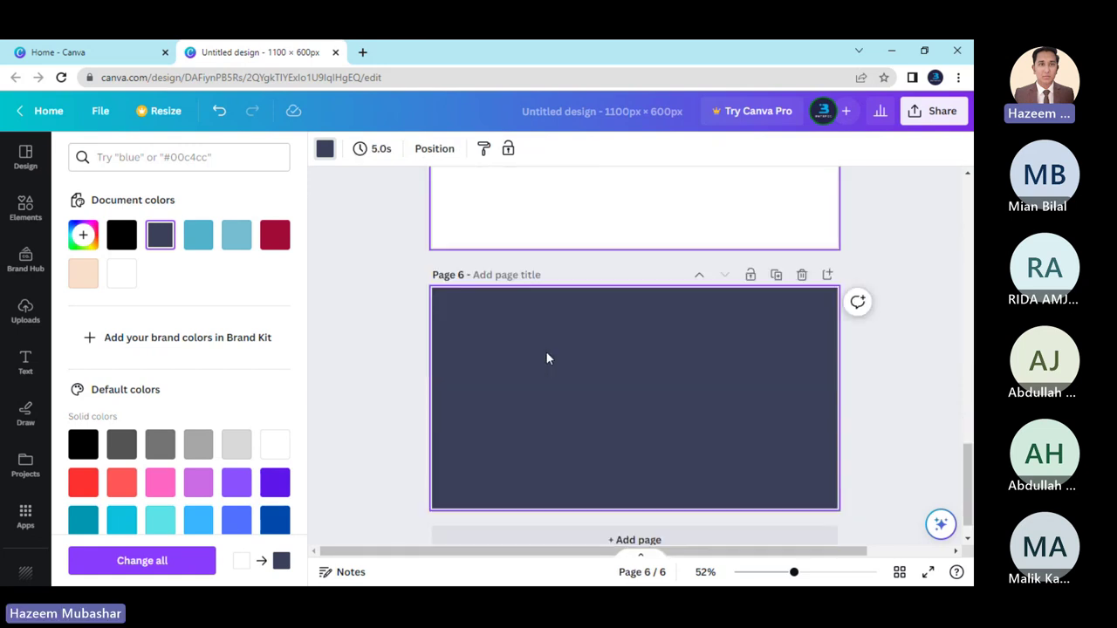
- Try the peach document color as page 6's background and check it against page 5's pairs
click(83, 273)
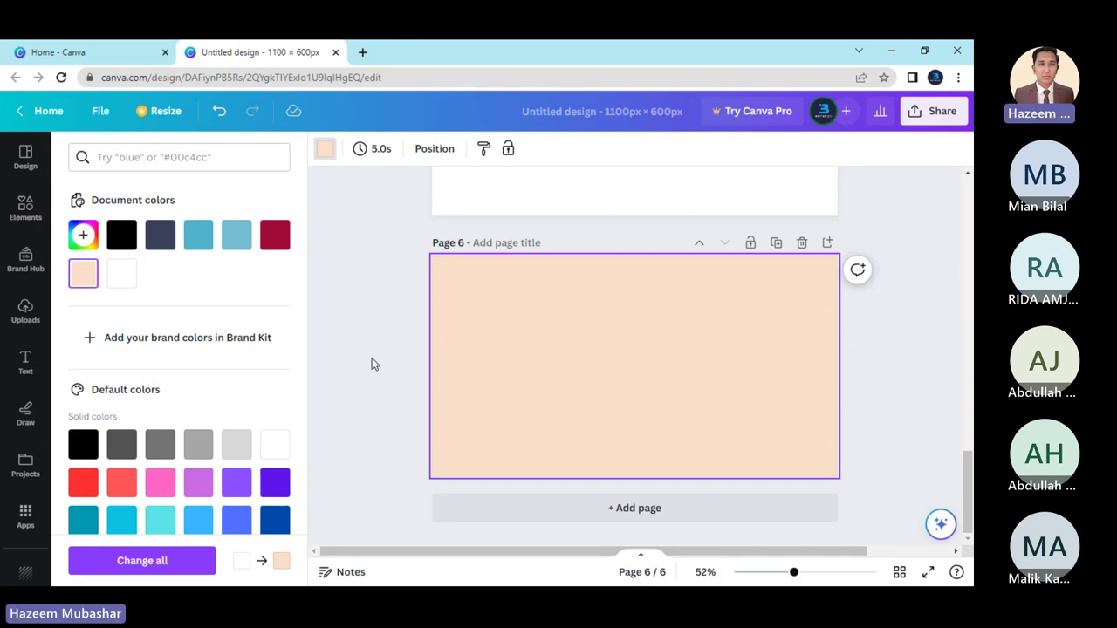
scroll(371, 357, up, 3)
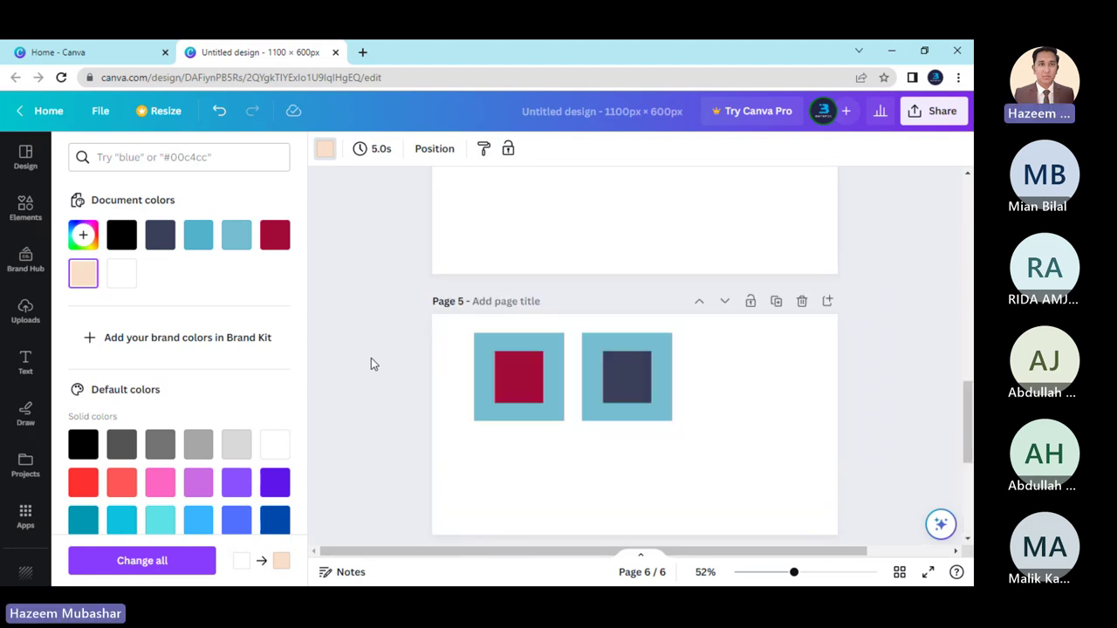
scroll(529, 317, down, 2)
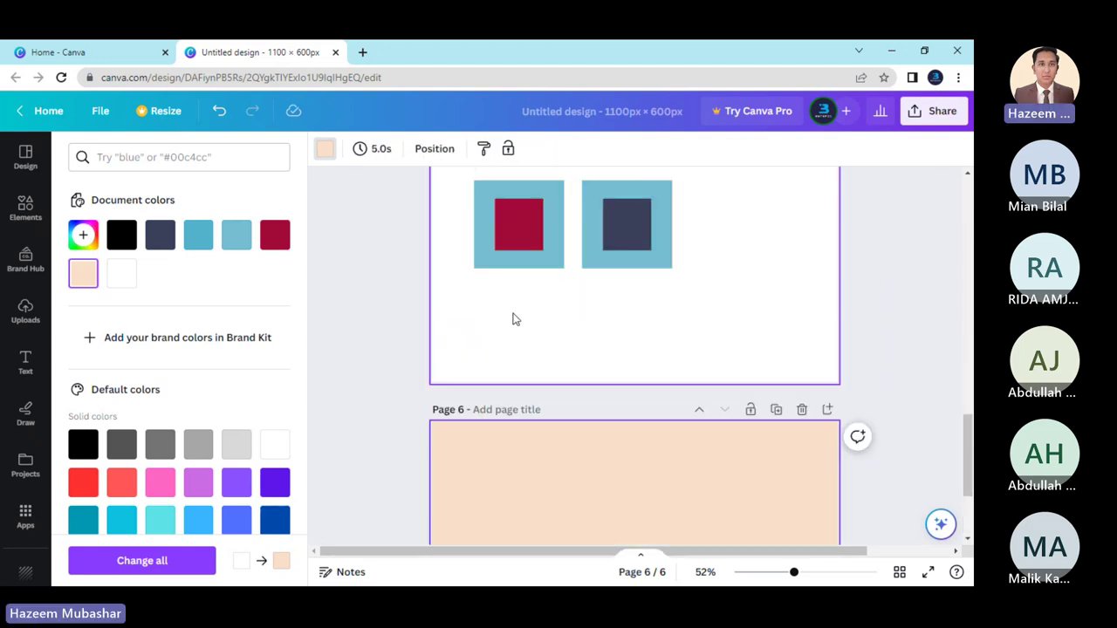
click(511, 267)
scroll(506, 337, down, 3)
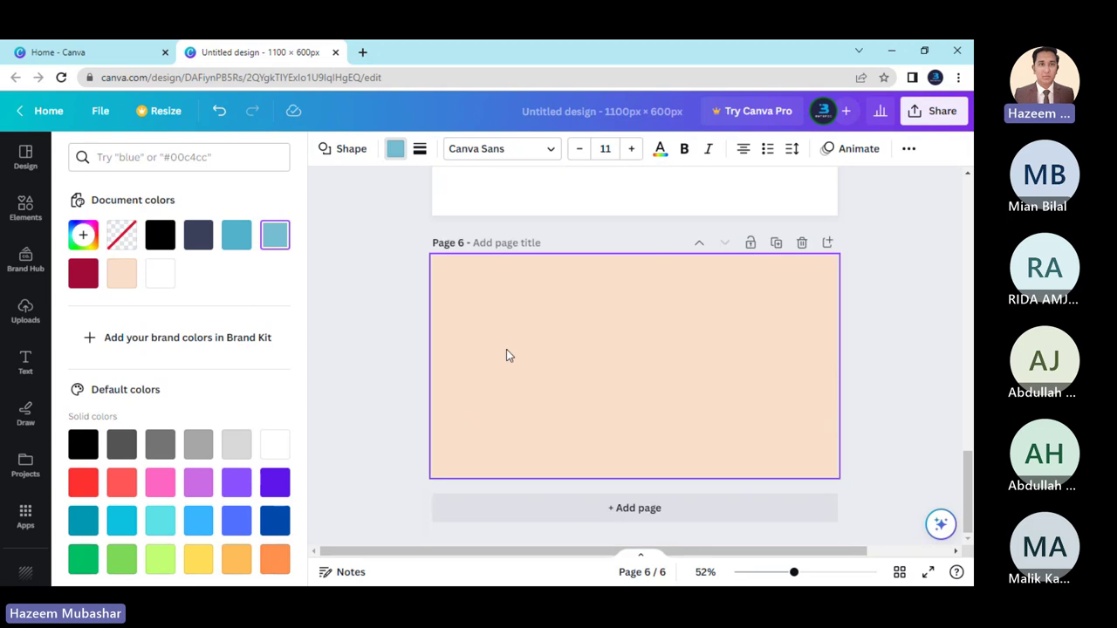
- Try the lighter blue document color as page 6's background
click(508, 355)
click(236, 235)
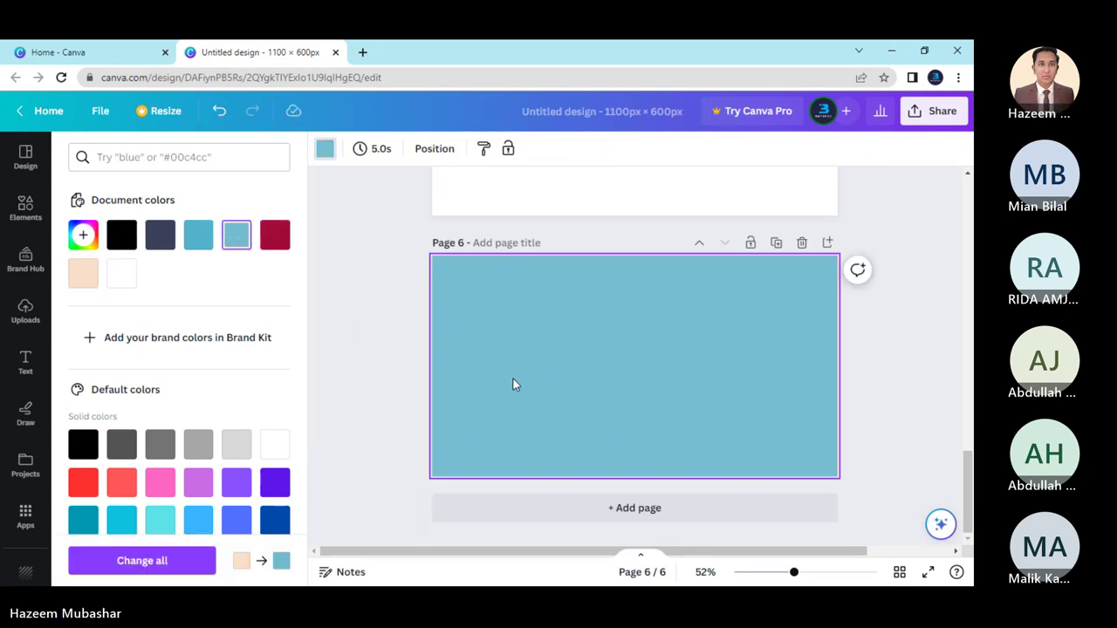
scroll(513, 385, up, 2)
scroll(515, 386, down, 2)
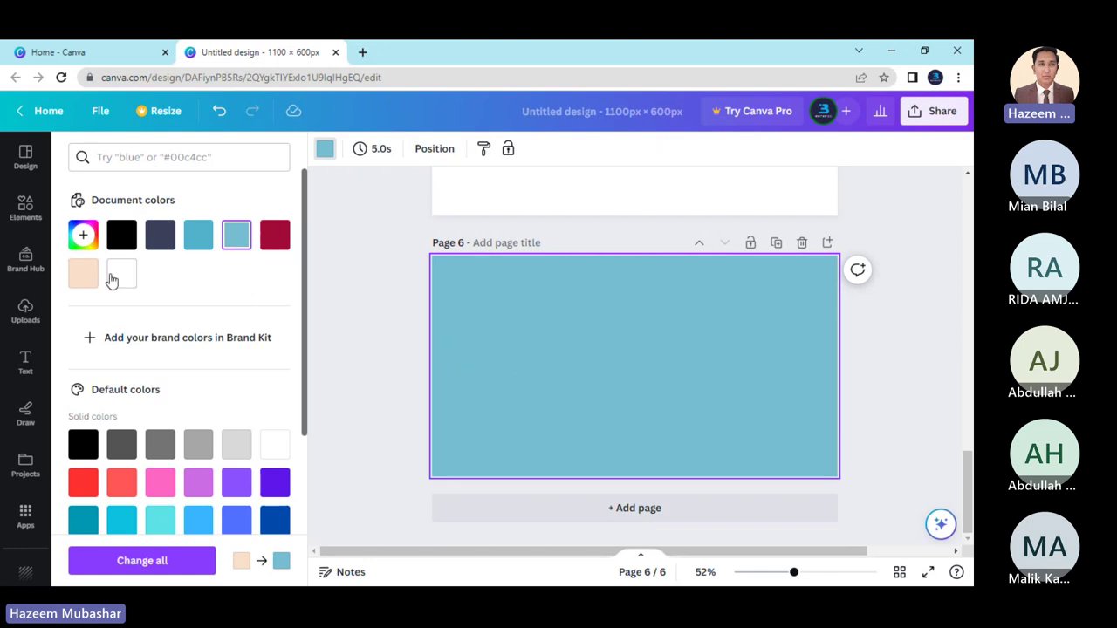
- Set page 6's background to the peach document color after comparing it once more with the lighter blue
click(85, 273)
scroll(565, 336, up, 1)
scroll(564, 336, down, 1)
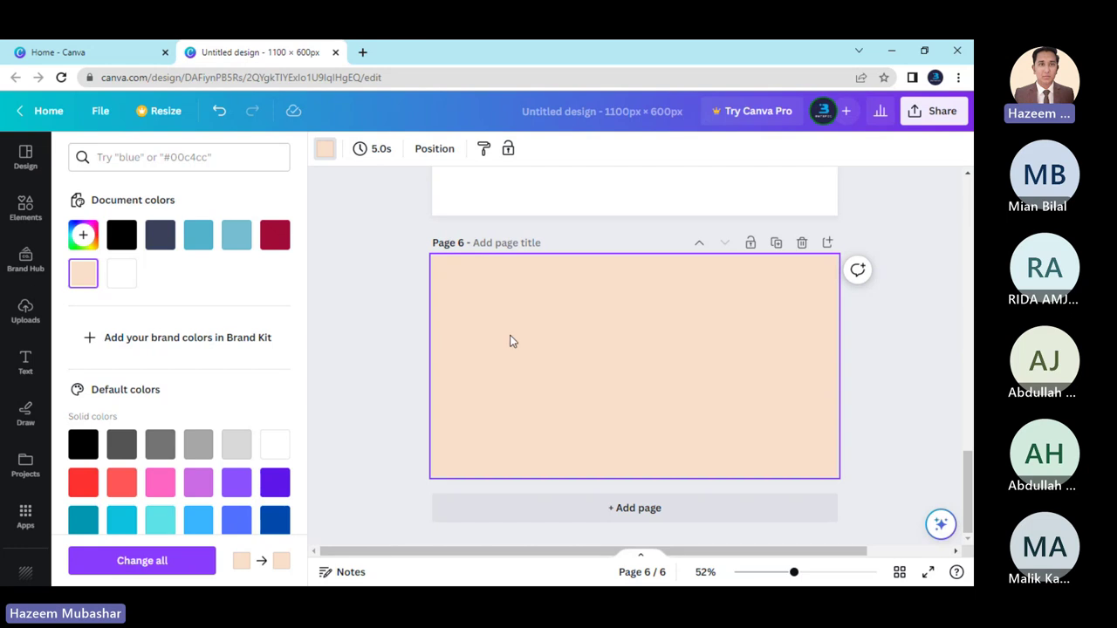
click(226, 241)
click(84, 275)
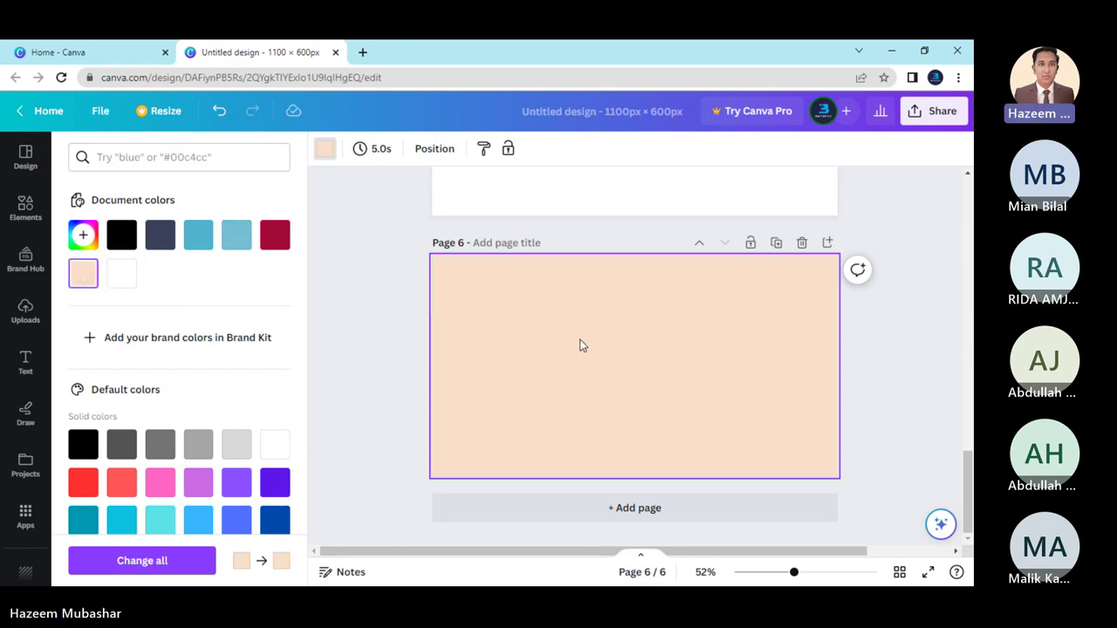
- Examine which inner square colors page 3 pairs with peach, to find text colors suited to page 6's background
scroll(587, 359, up, 3)
scroll(596, 377, up, 6)
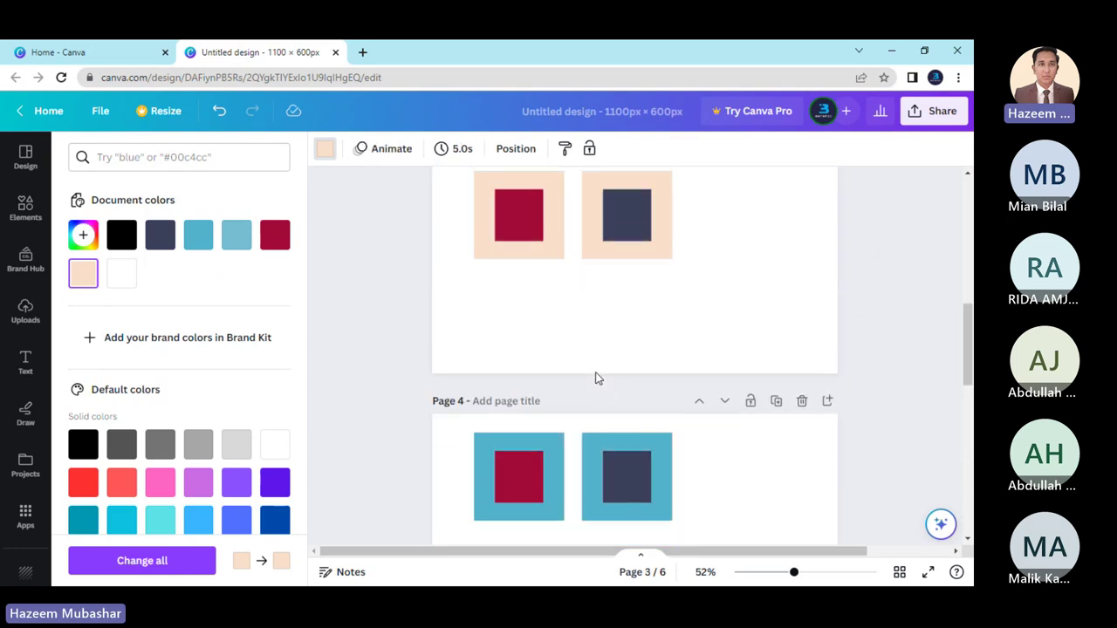
scroll(594, 431, down, 1)
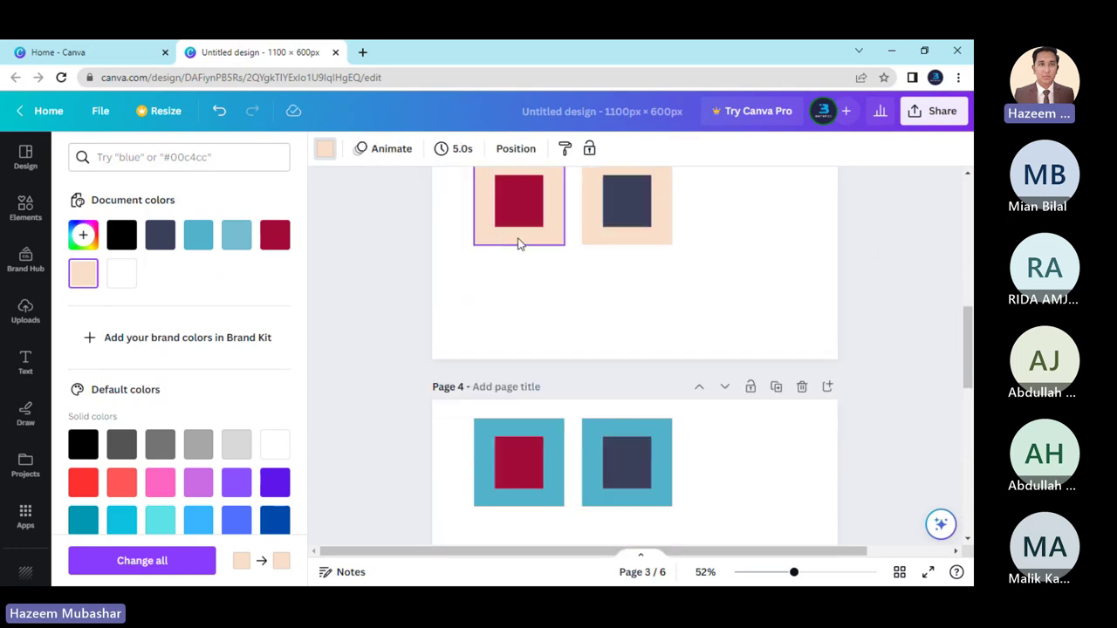
click(559, 254)
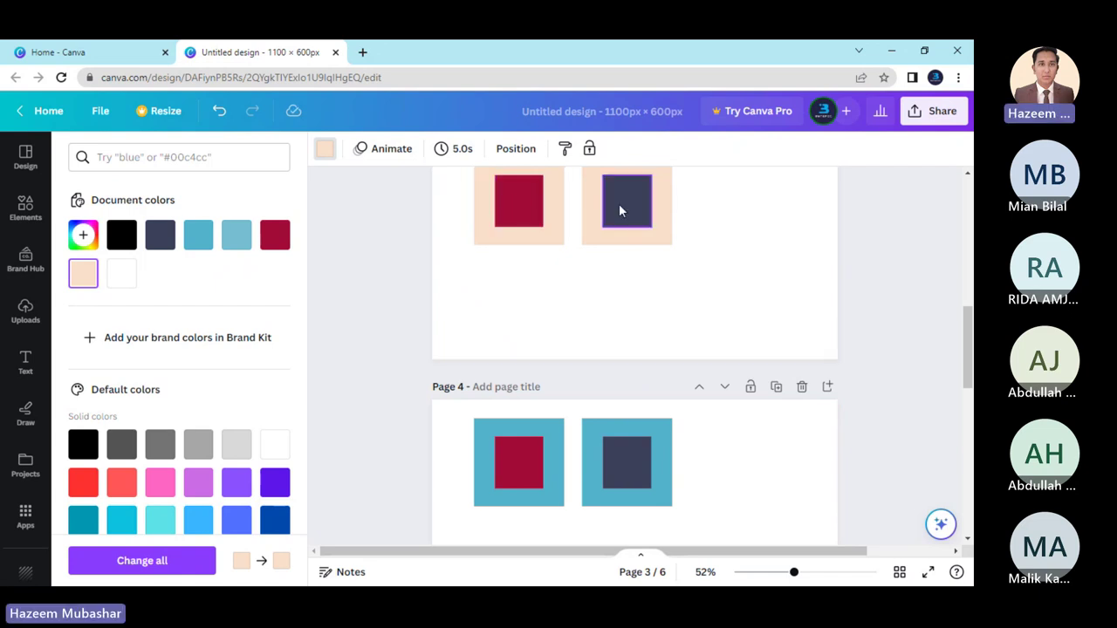
scroll(619, 210, up, 3)
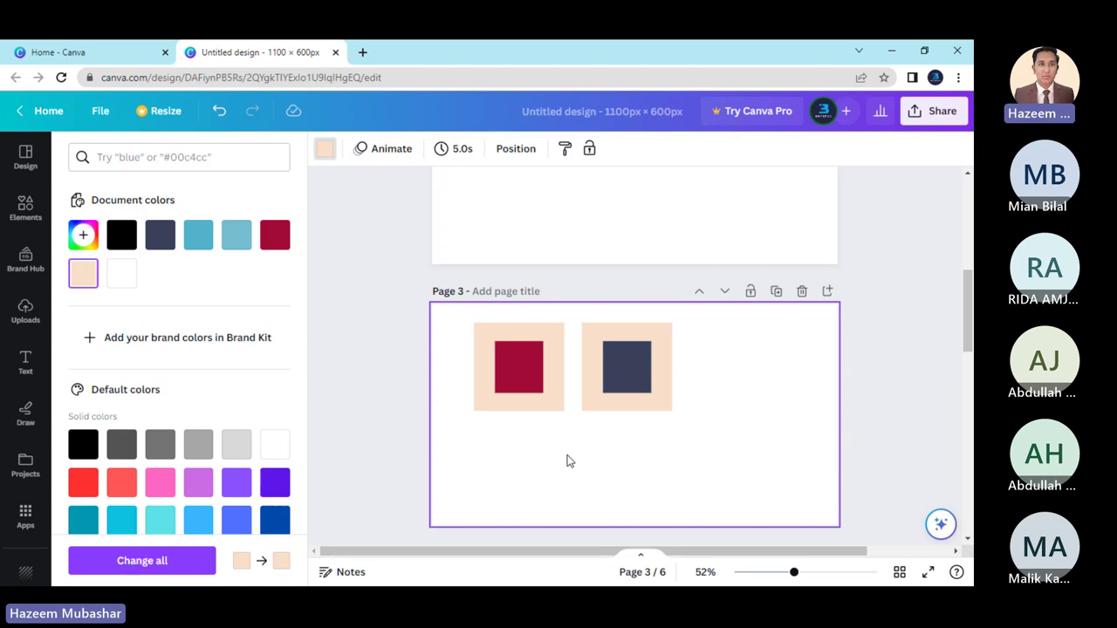
scroll(572, 458, down, 3)
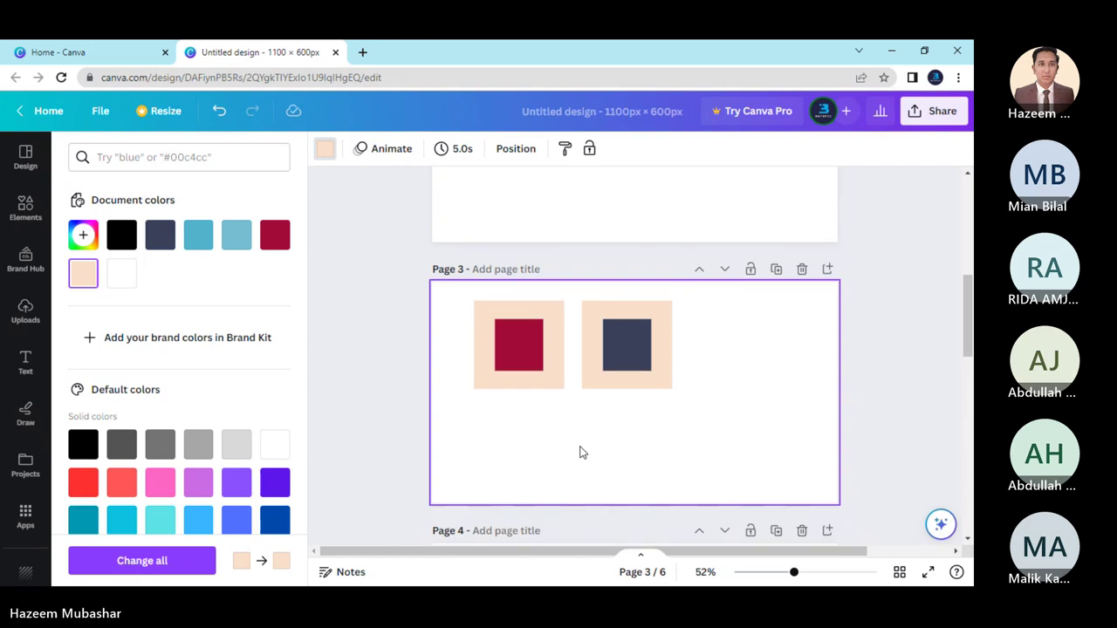
scroll(582, 452, up, 1)
scroll(582, 452, up, 1)
scroll(583, 452, down, 3)
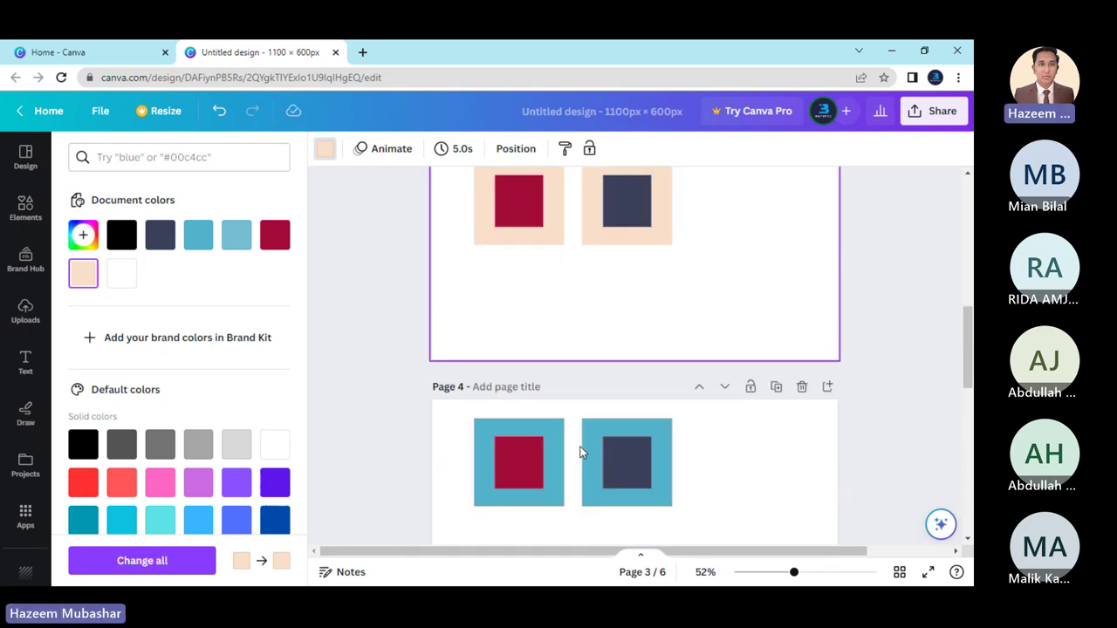
scroll(582, 452, down, 5)
scroll(582, 452, down, 4)
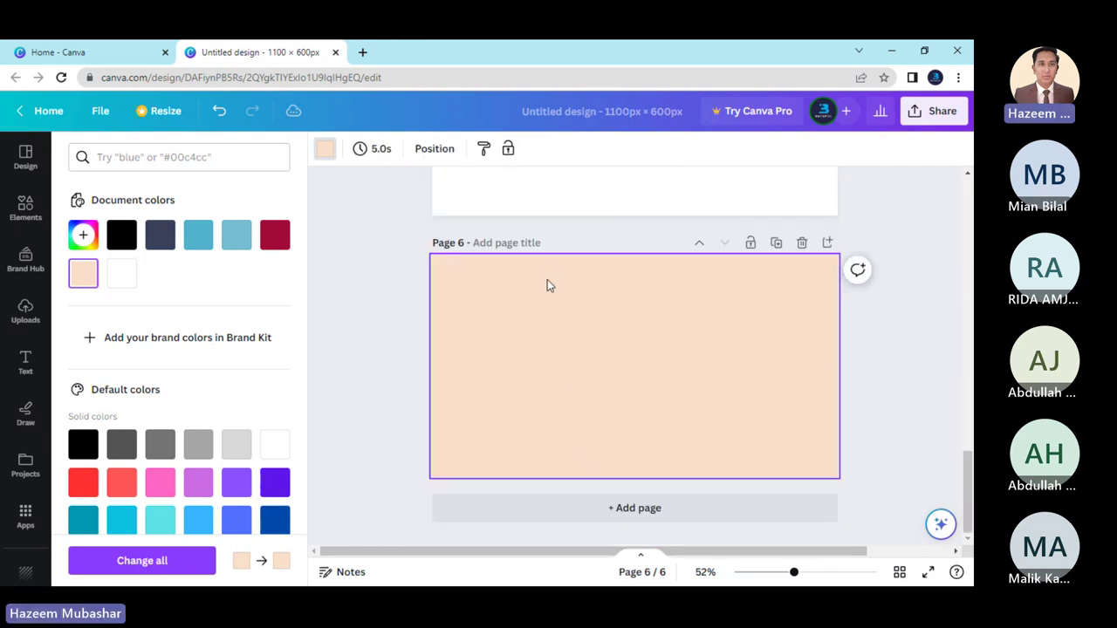
- Add a default heading to page 6, widen its text box and move it slightly up and to the left
click(26, 360)
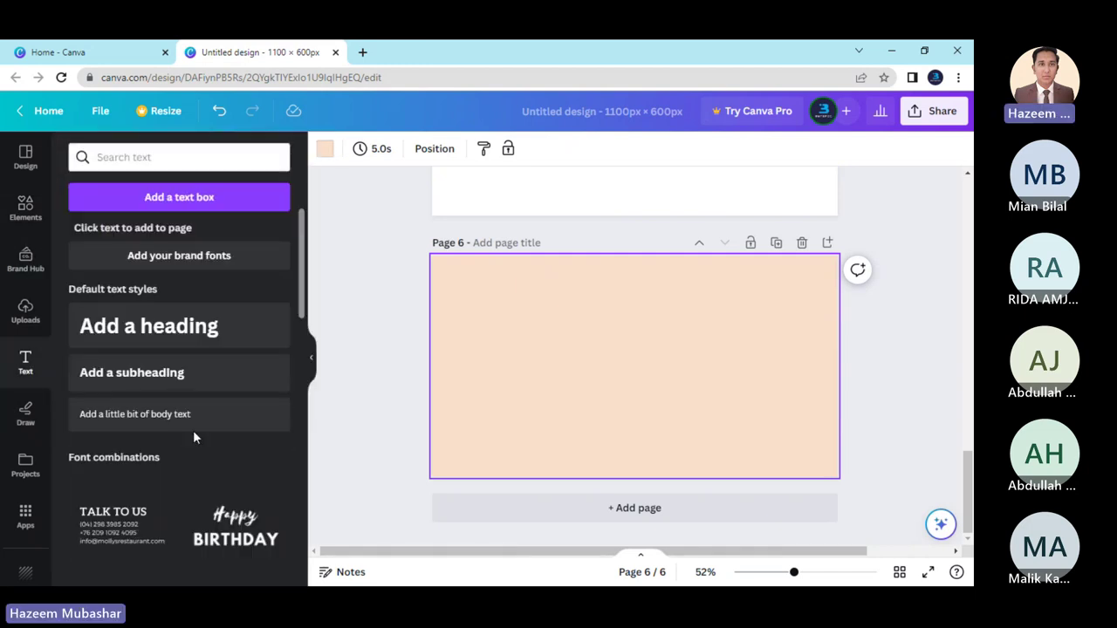
click(175, 327)
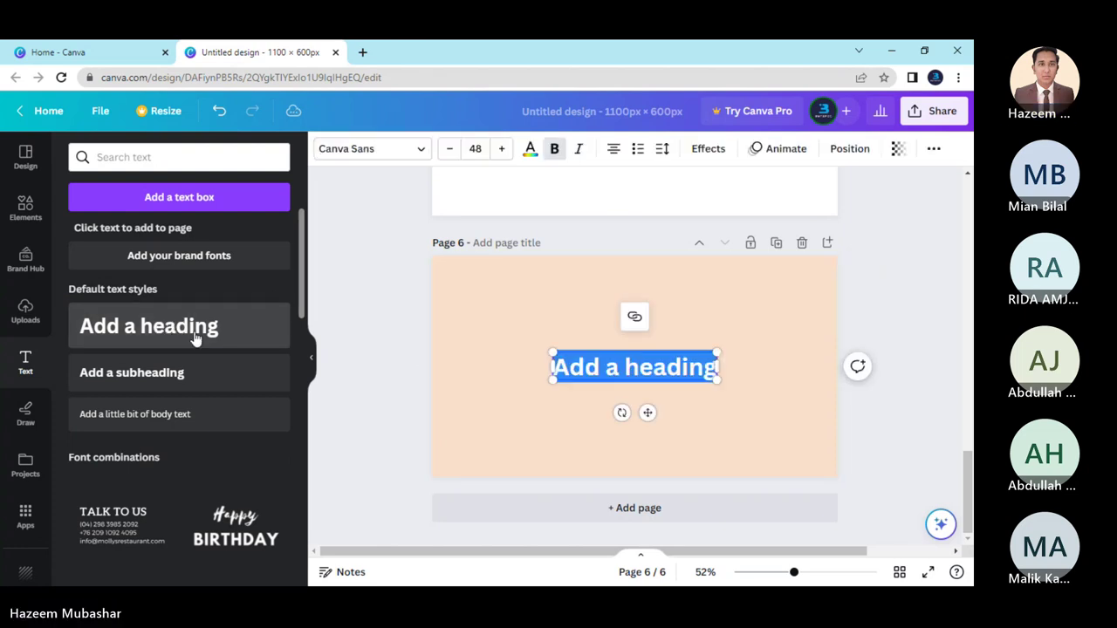
click(521, 392)
click(616, 368)
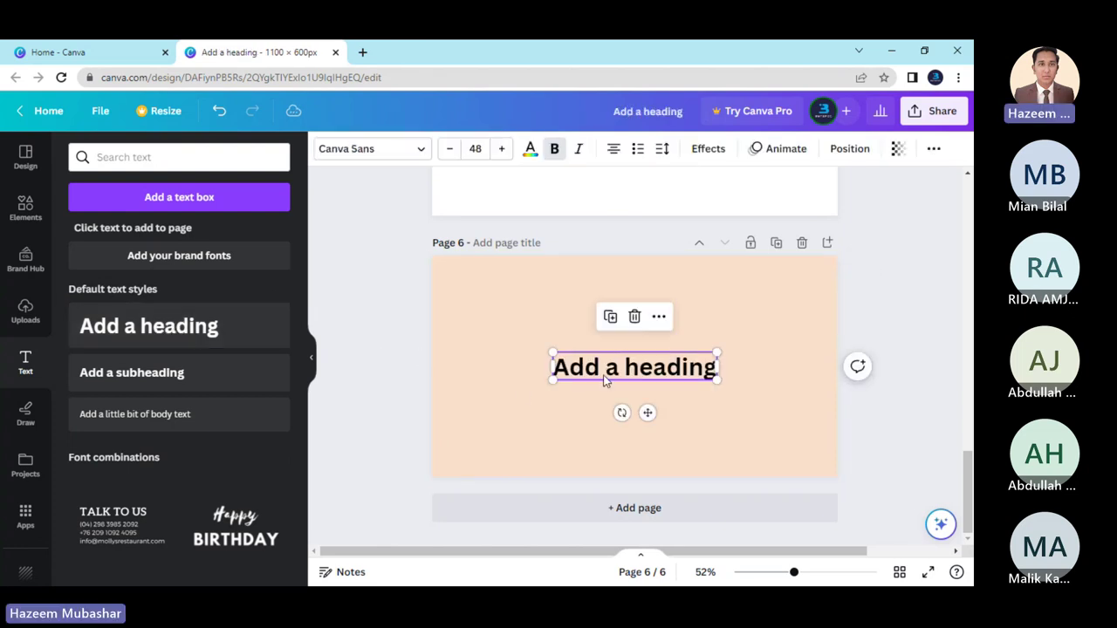
drag(732, 367, 641, 334)
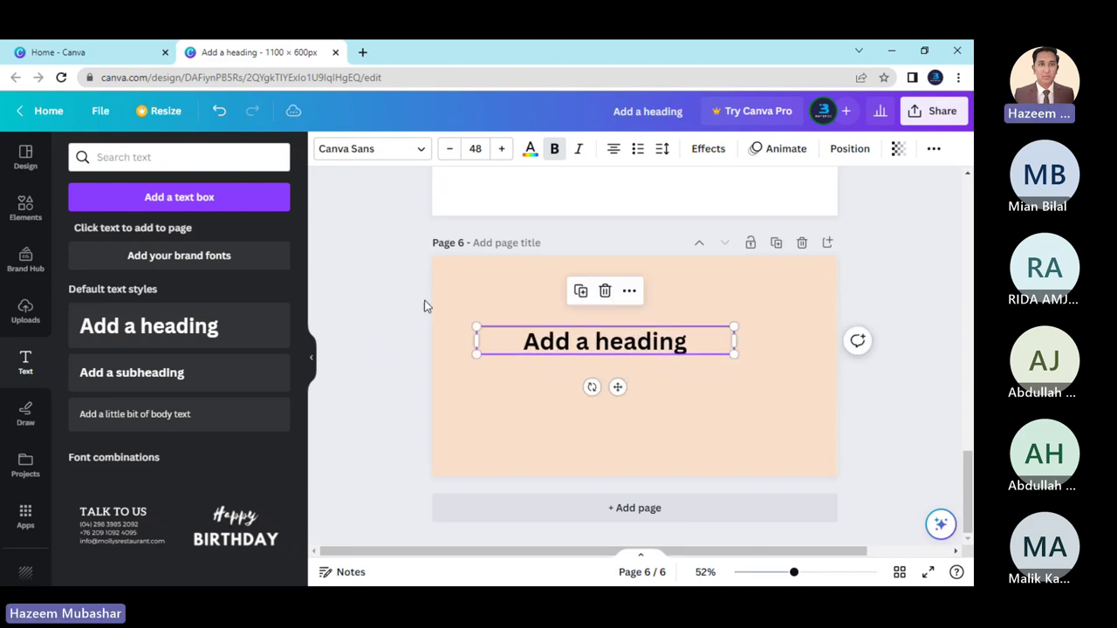
- Change the alignment of page 6's heading text to justified
click(375, 343)
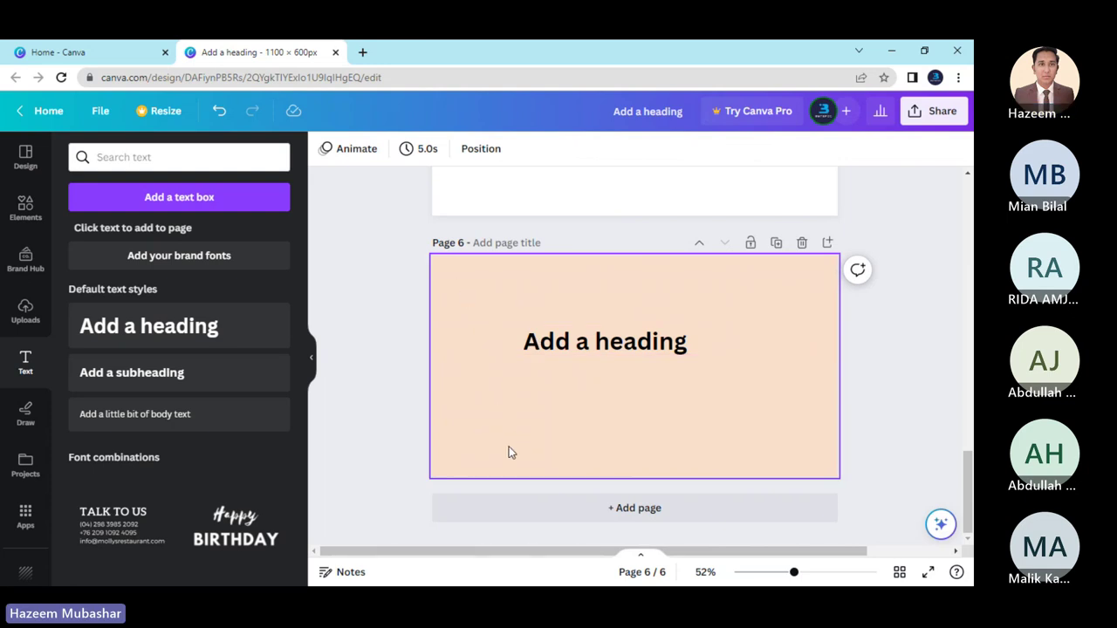
click(562, 342)
click(394, 337)
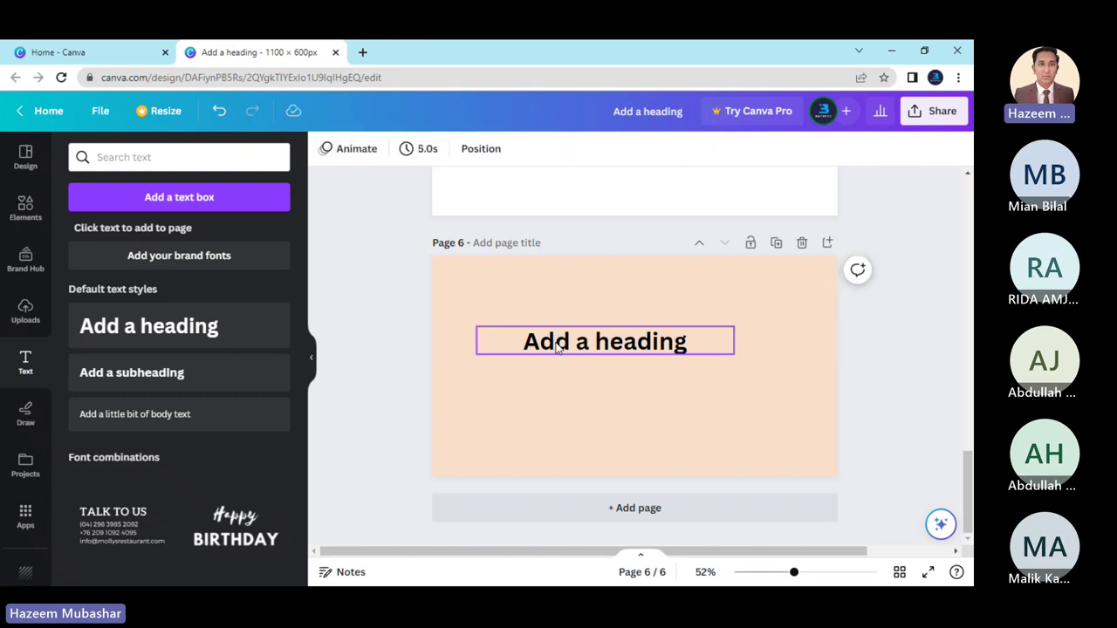
click(552, 345)
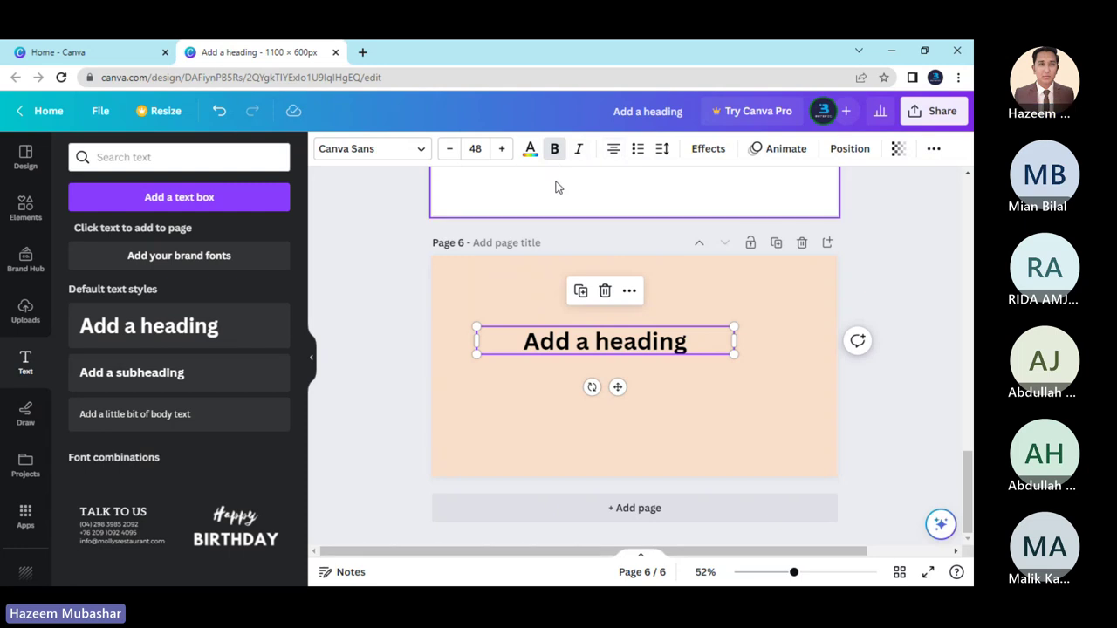
click(612, 150)
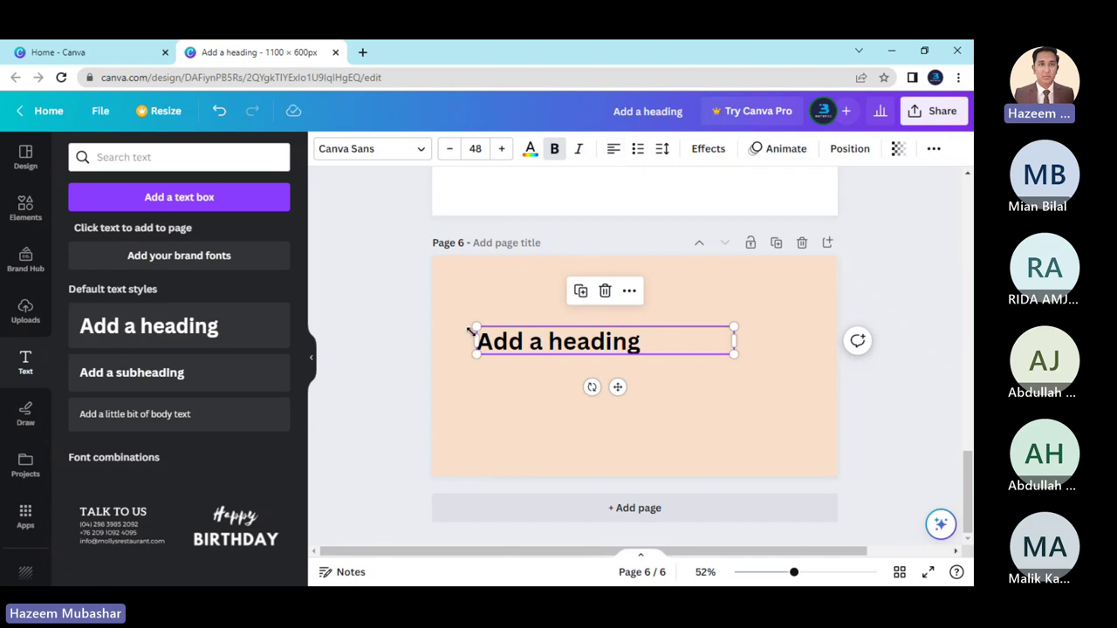
click(613, 149)
- Append a space and a long run of the letter d to the heading so that it wraps onto a second line
double_click(673, 334)
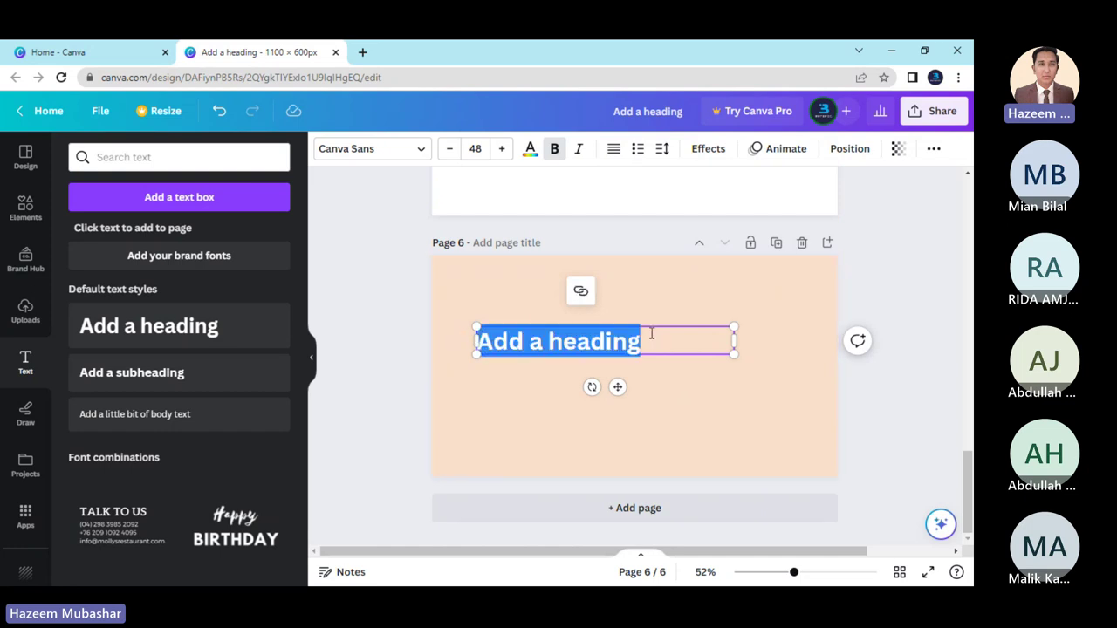
click(709, 333)
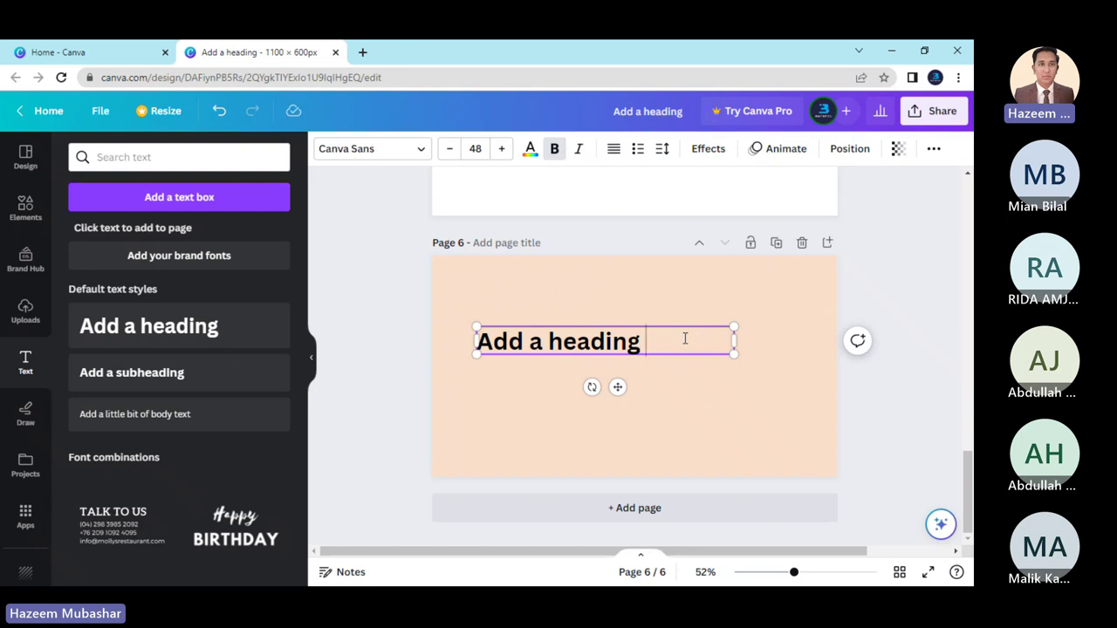
text(dddddddddddddddd)
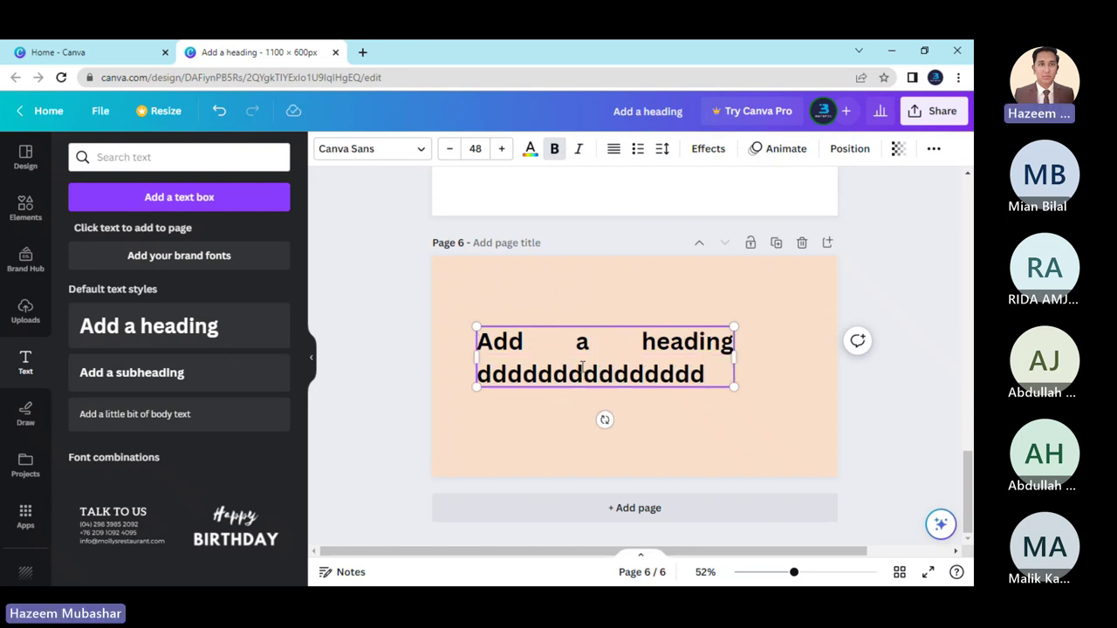
- Extend the heading's run of the letter d onto further lines, and undo all the added letters
text(ddddddddddd)
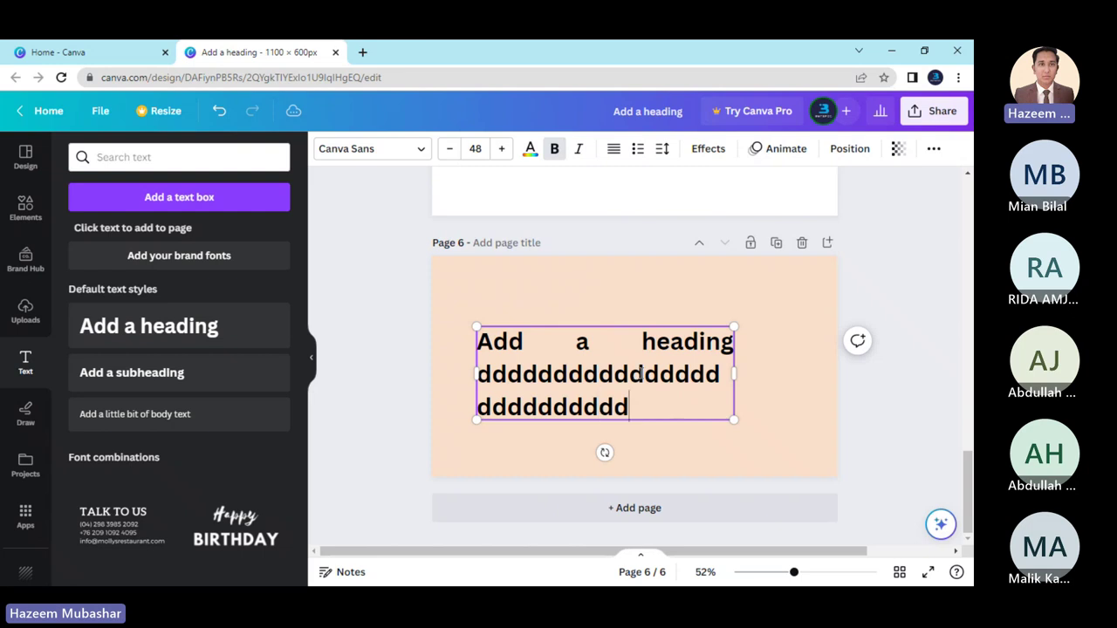
text(ddddddddd)
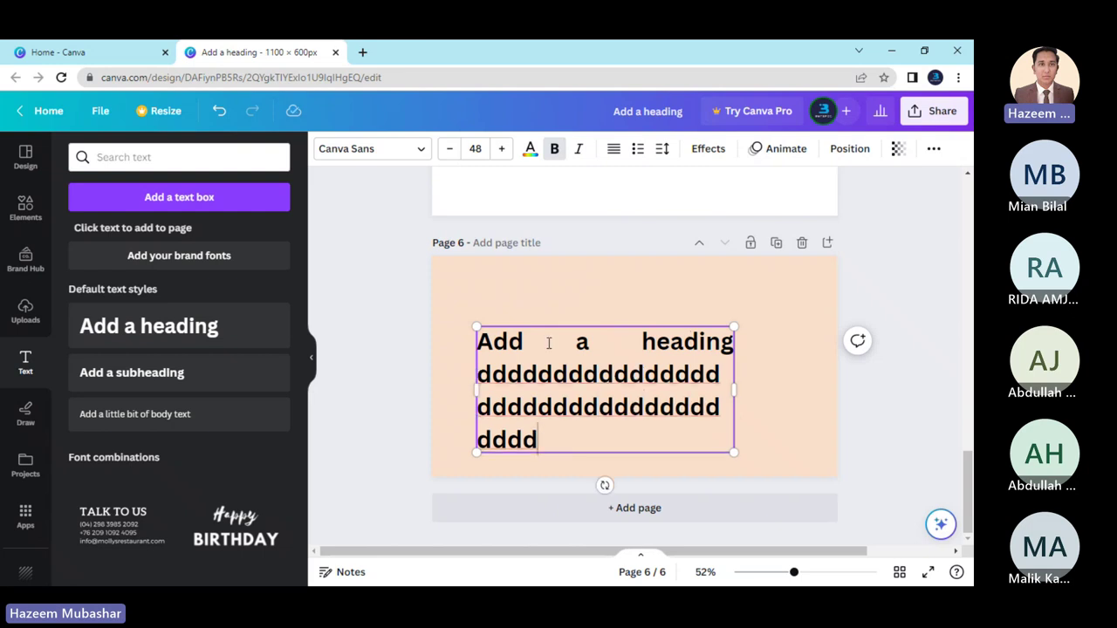
key(ctrl+z)
key(ctrl+z)
key(ctrl+z)
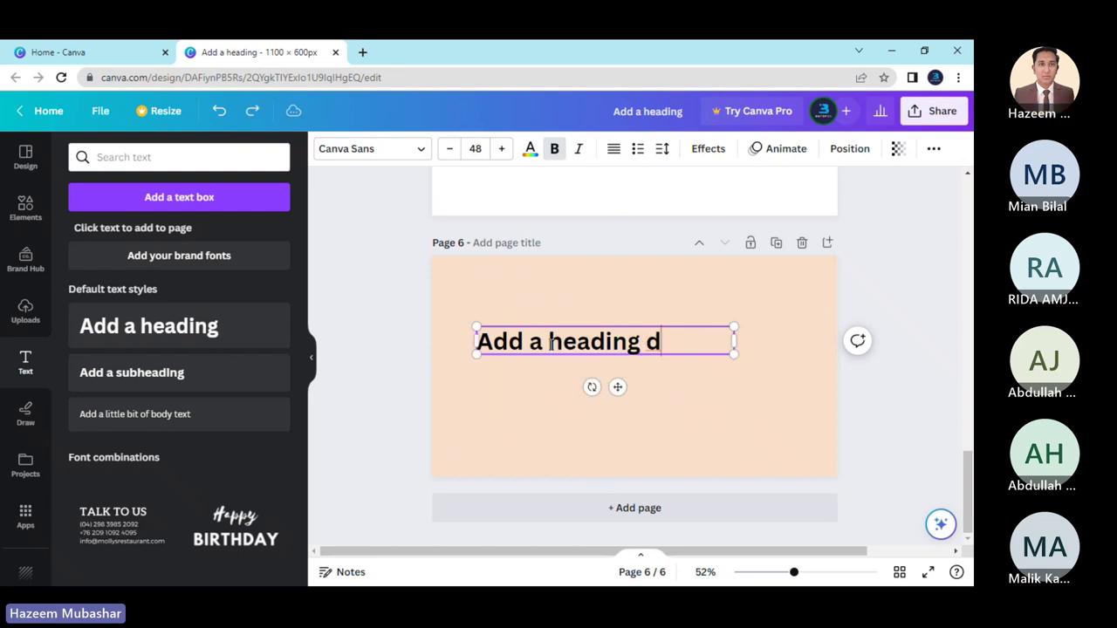
- Cycle page 6's heading through centred, right and justified alignment, and leave it left-aligned
click(614, 151)
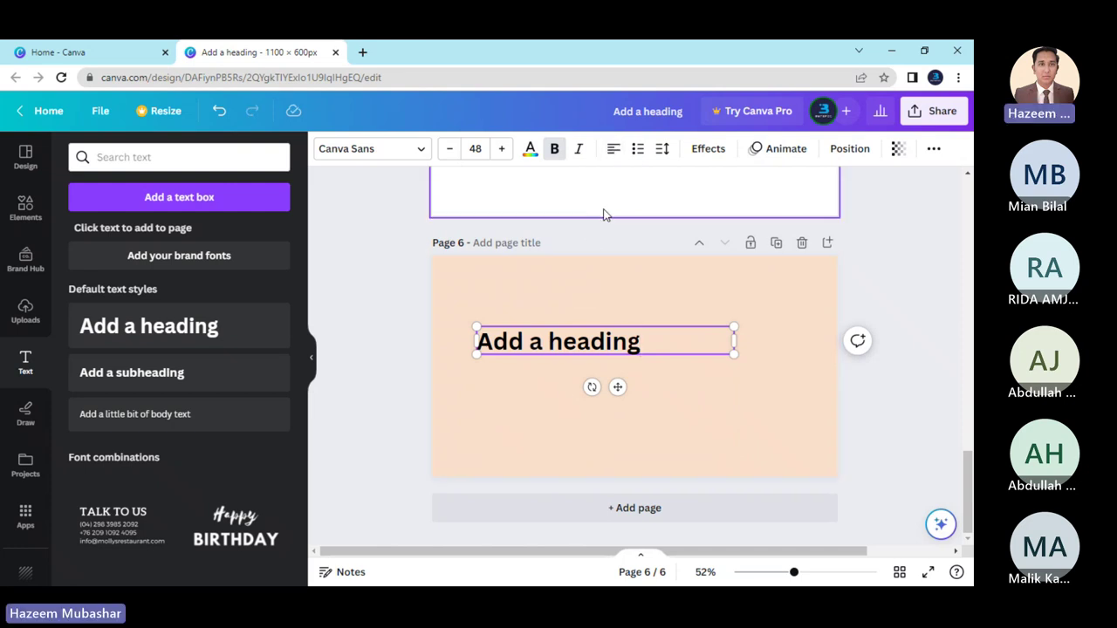
click(614, 150)
click(614, 150)
click(615, 151)
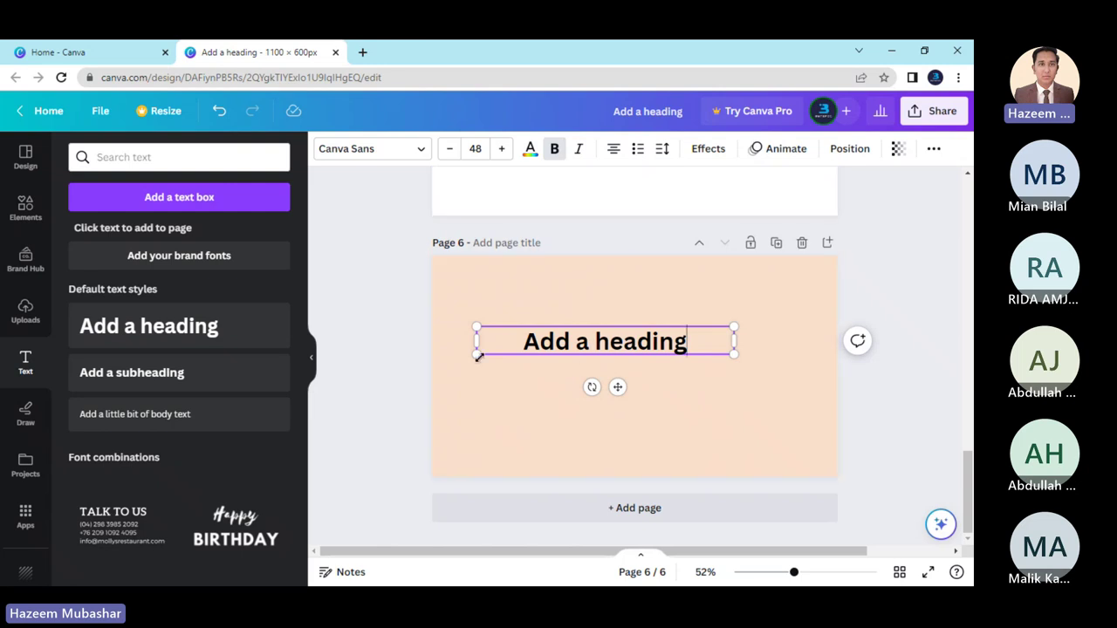
click(613, 149)
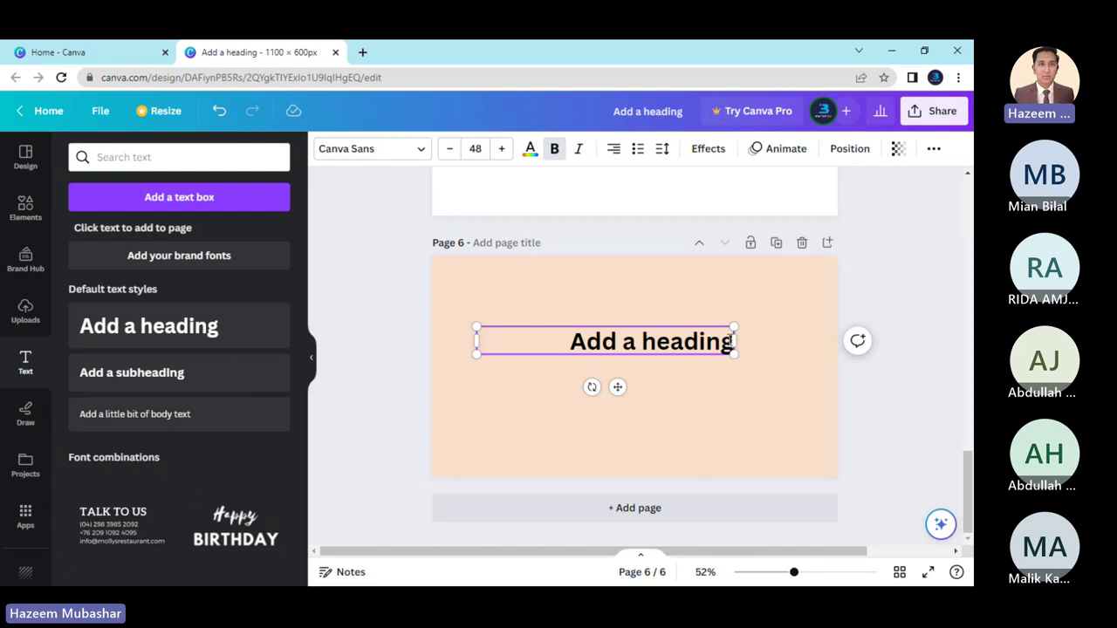
click(614, 148)
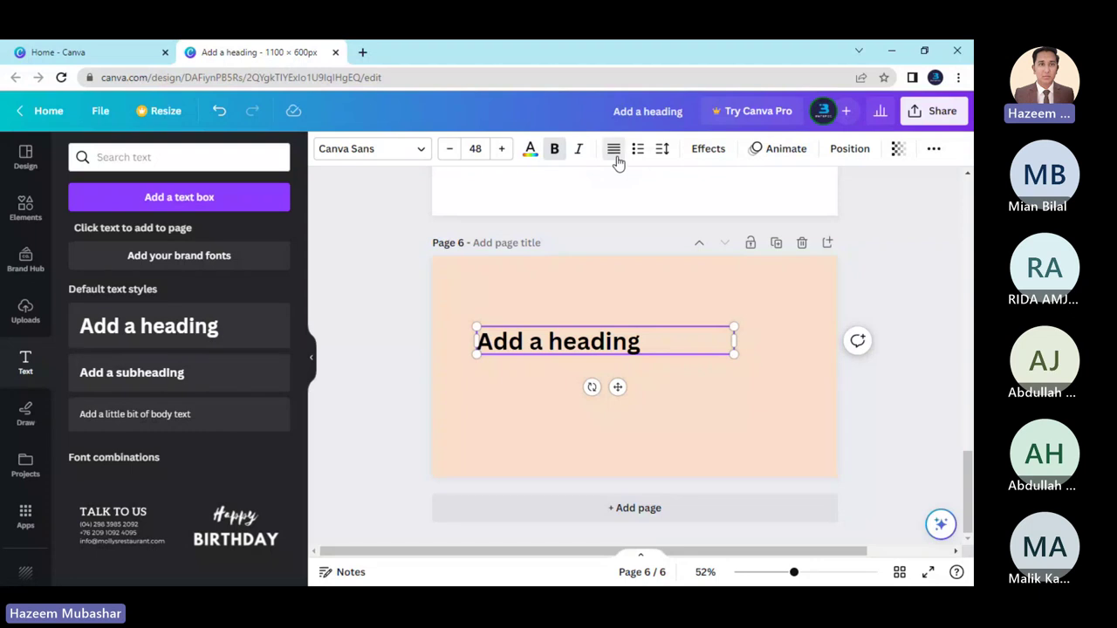
click(398, 346)
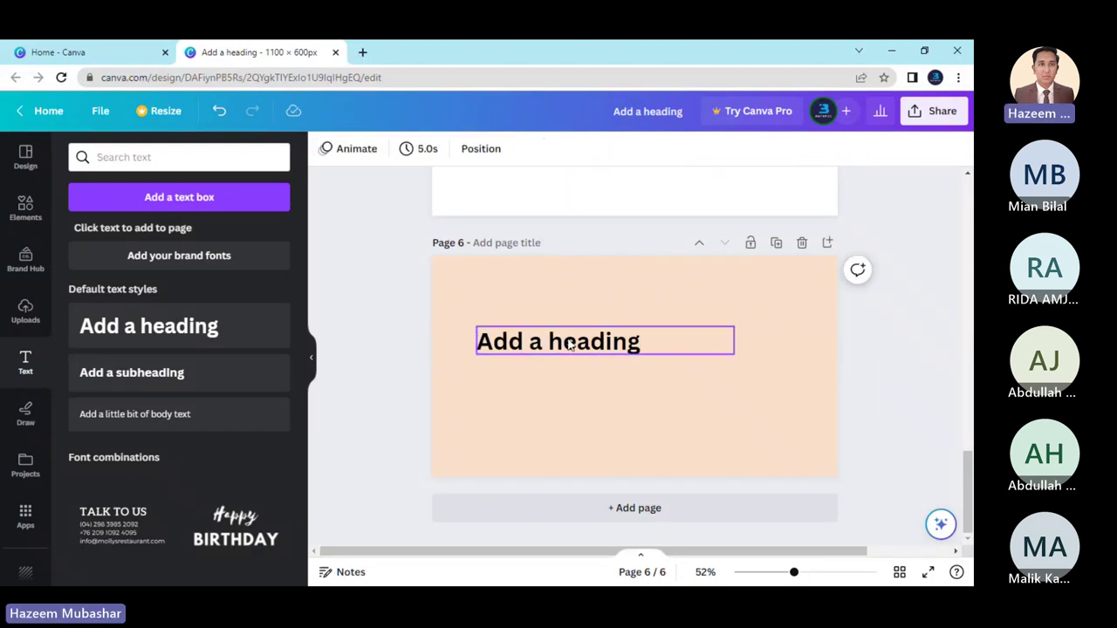
- Replace page 6's heading text with "What is Graphics Designing?" and widen its text box so it fits on one line
click(576, 350)
click(584, 343)
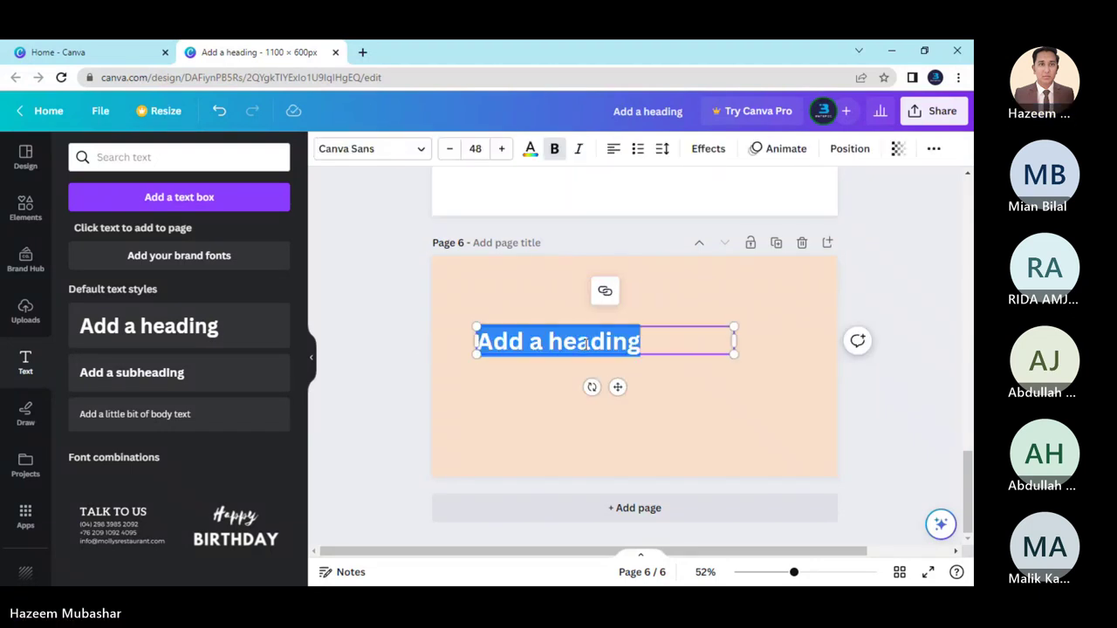
key(BackSpace)
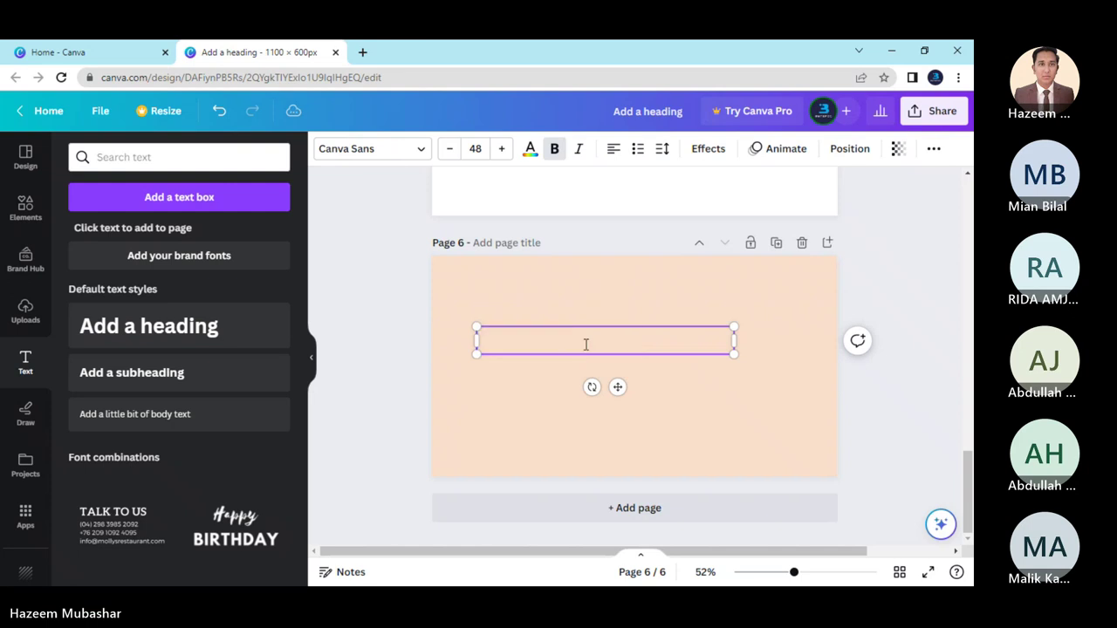
text(WHAT)
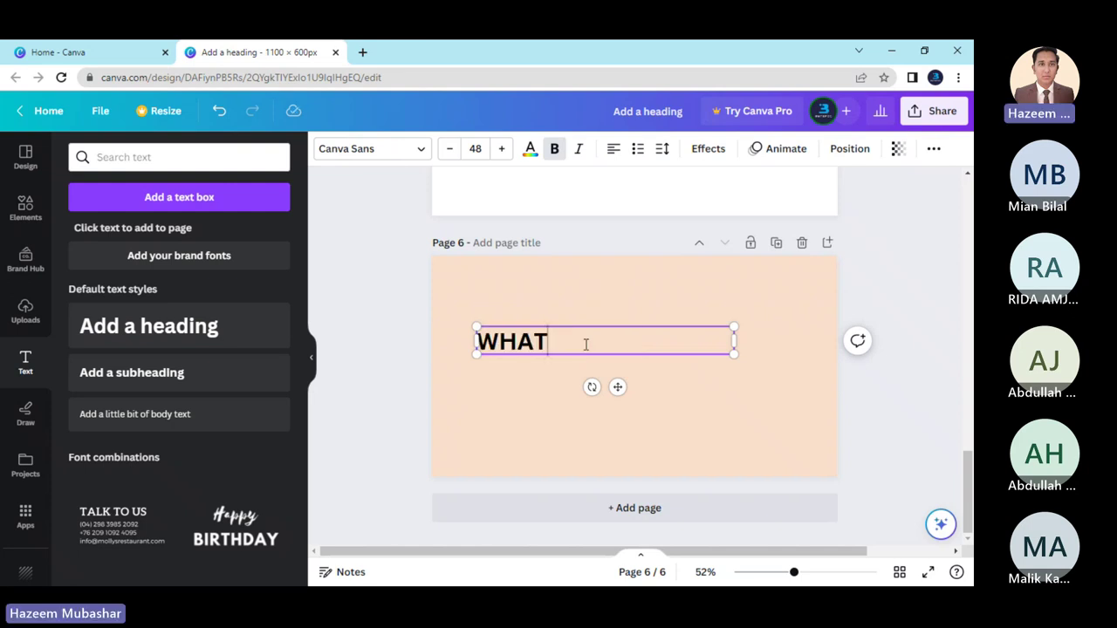
key(BackSpace)
key(BackSpace)
key(BackSpace)
text(hat is )
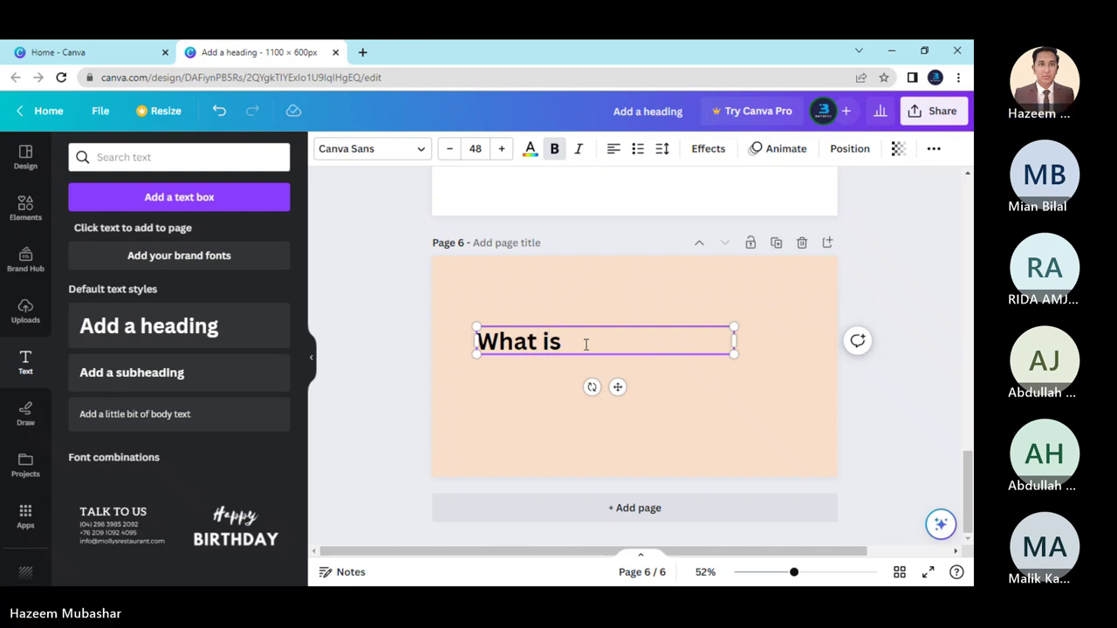
text(Graphics )
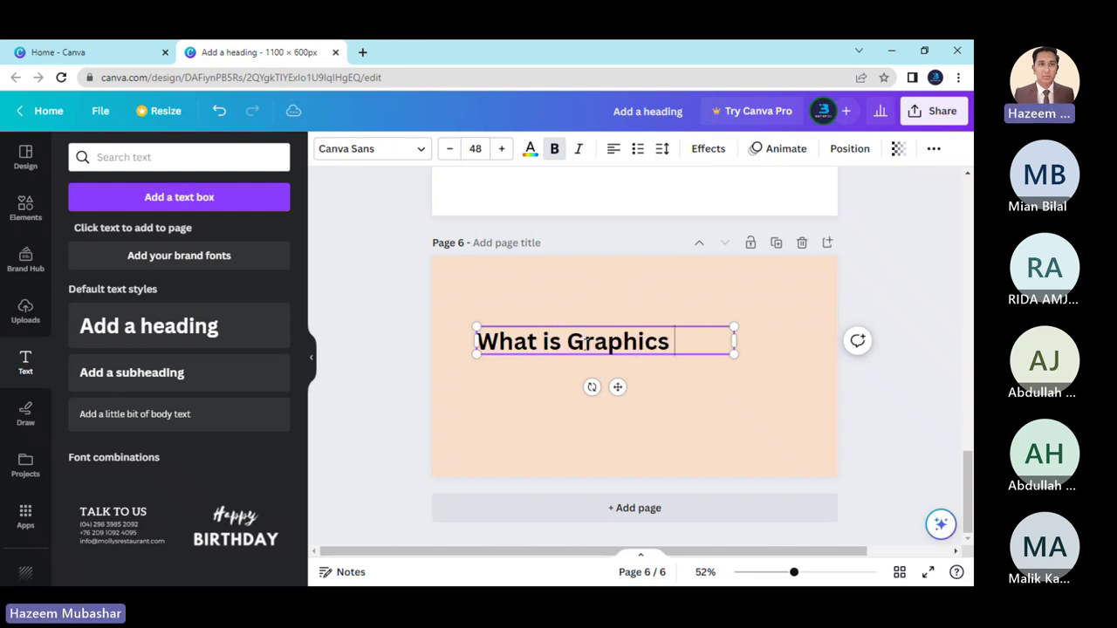
text(Designing?)
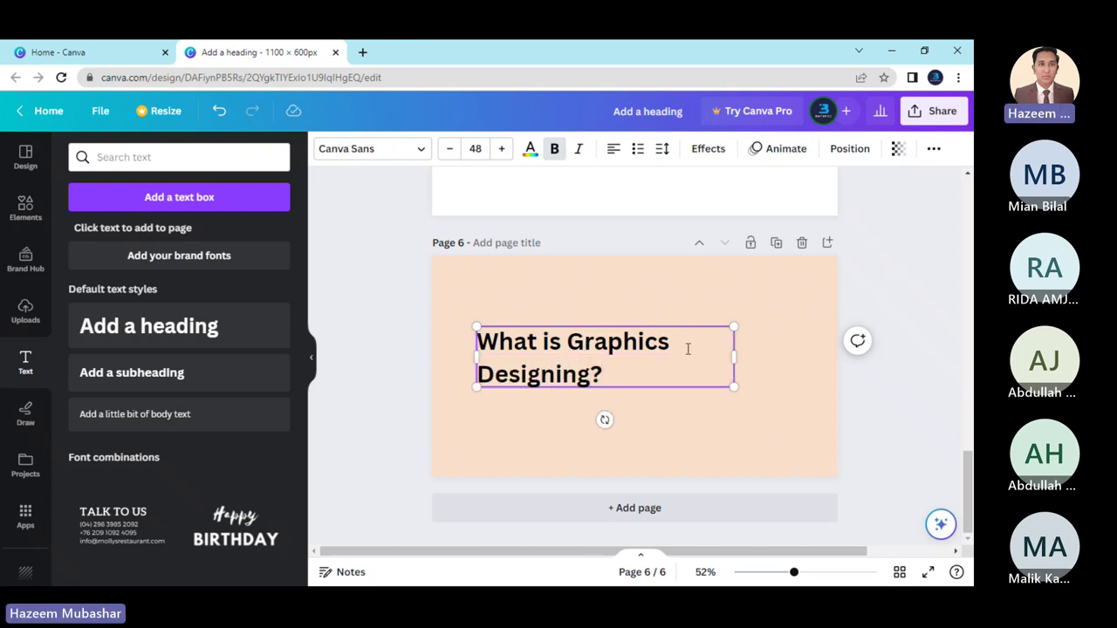
drag(802, 358, 816, 349)
click(381, 346)
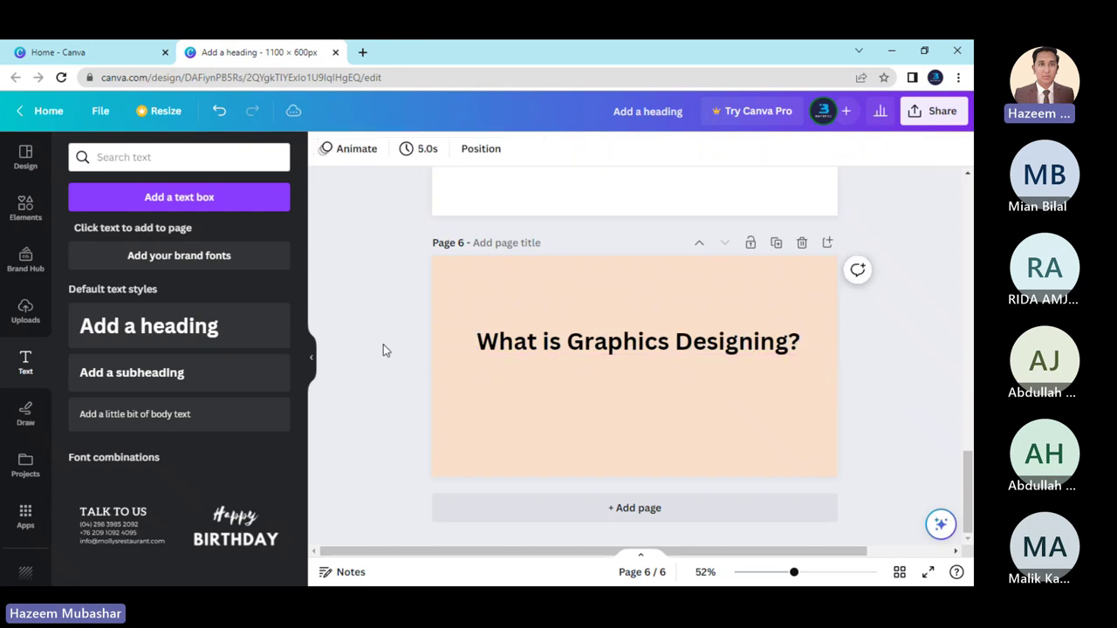
- Move the heading slightly up and to the left so that it is centred horizontally on page 6
click(524, 348)
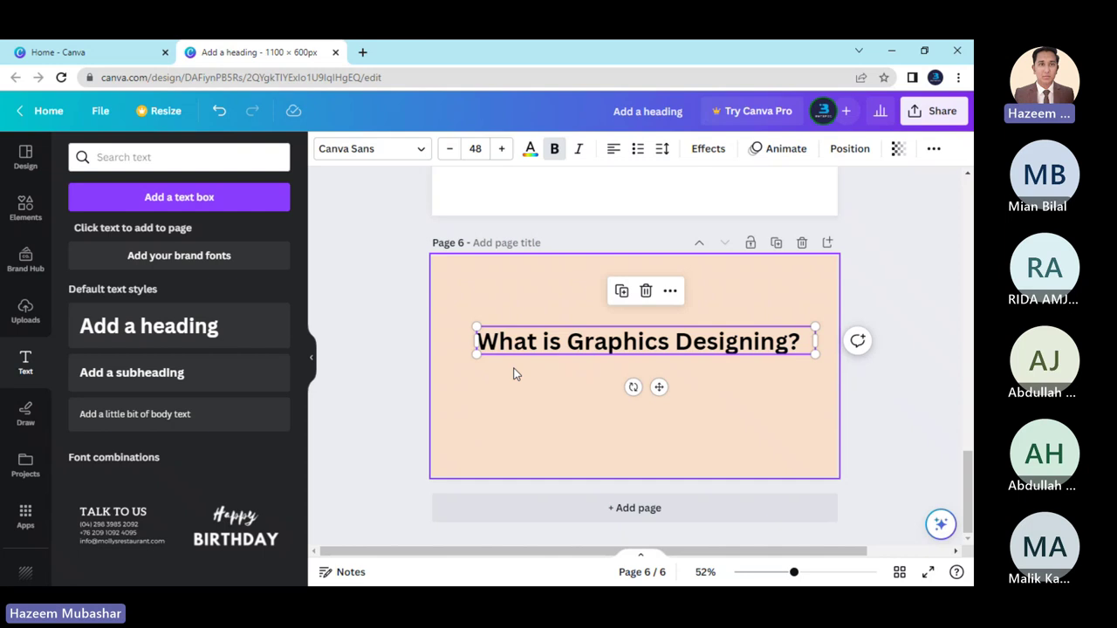
mouse_move(580, 344)
mouse_down()
mouse_move(559, 337)
mouse_move(580, 340)
mouse_up()
click(576, 341)
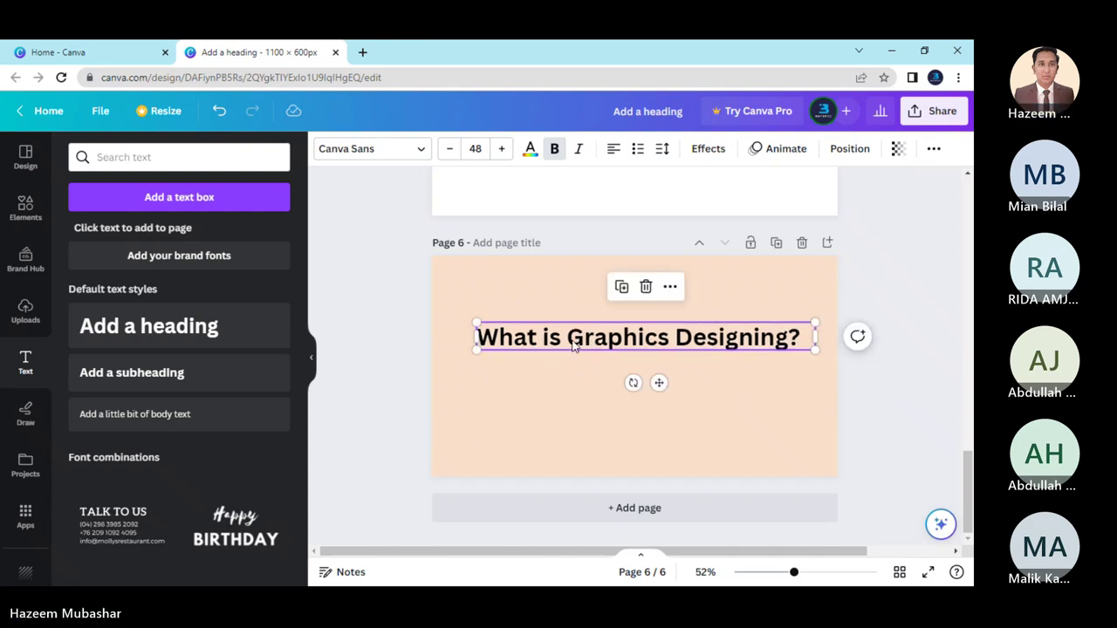
double_click(570, 340)
click(533, 369)
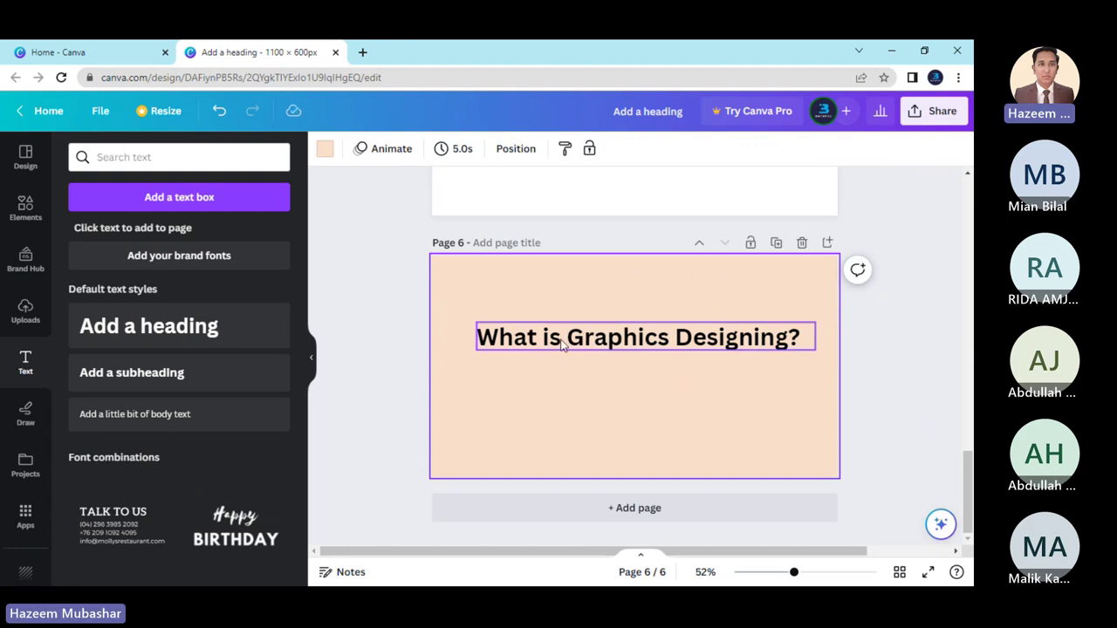
click(573, 342)
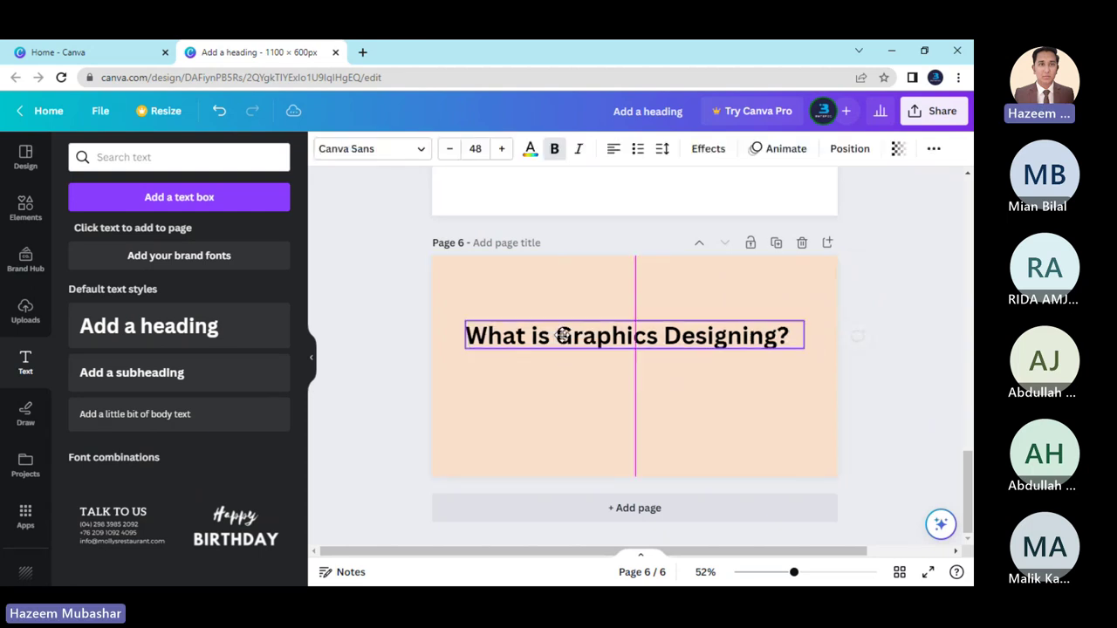